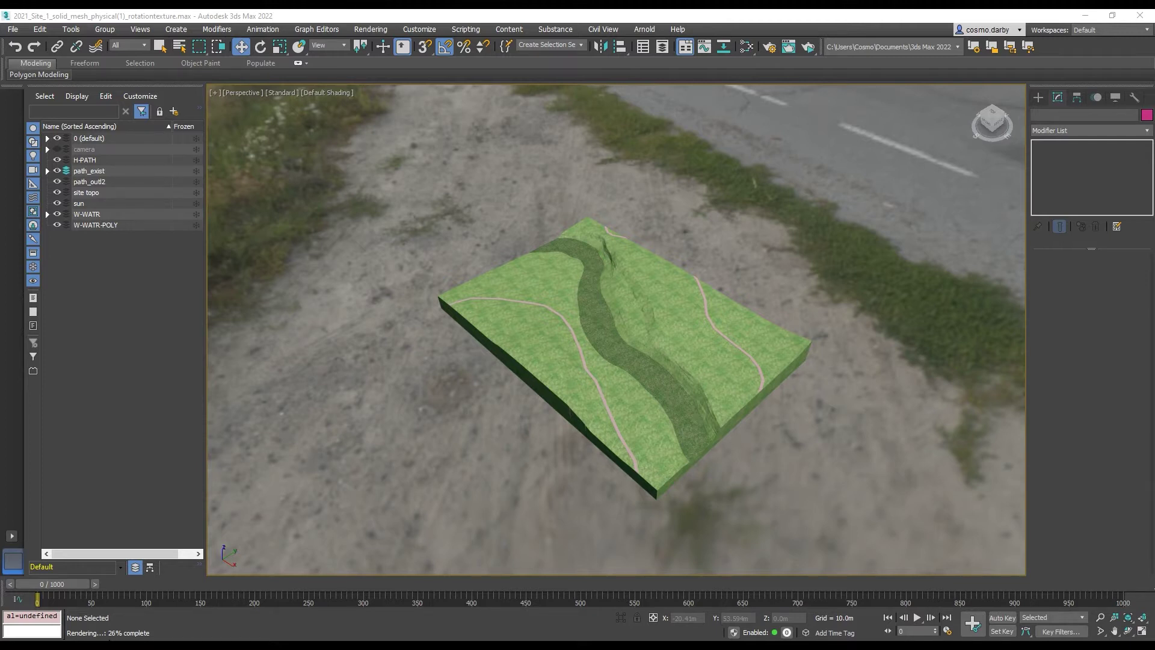
click(499, 311)
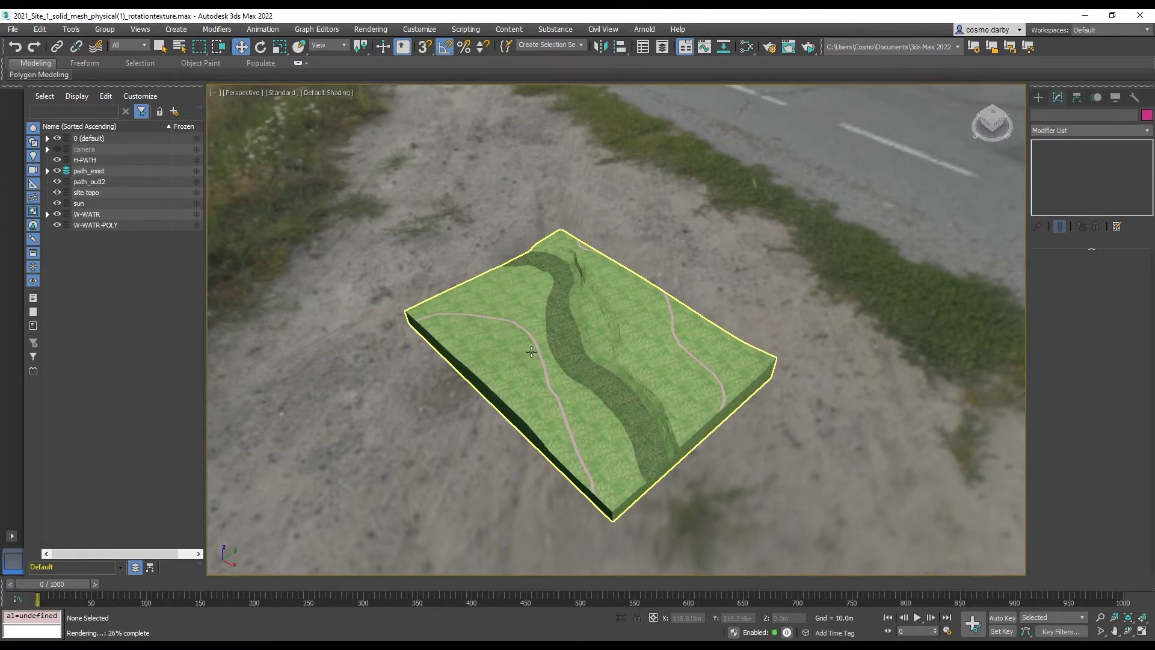
click(470, 476)
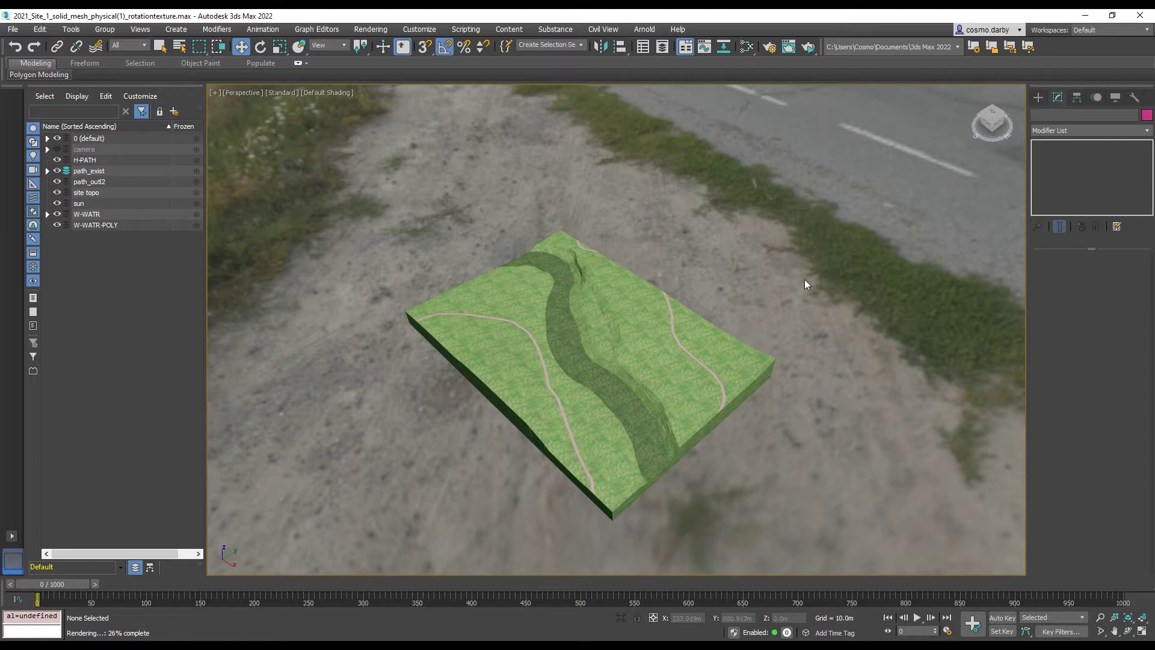
middle_drag(756, 303, 791, 279)
middle_drag(620, 279, 615, 302)
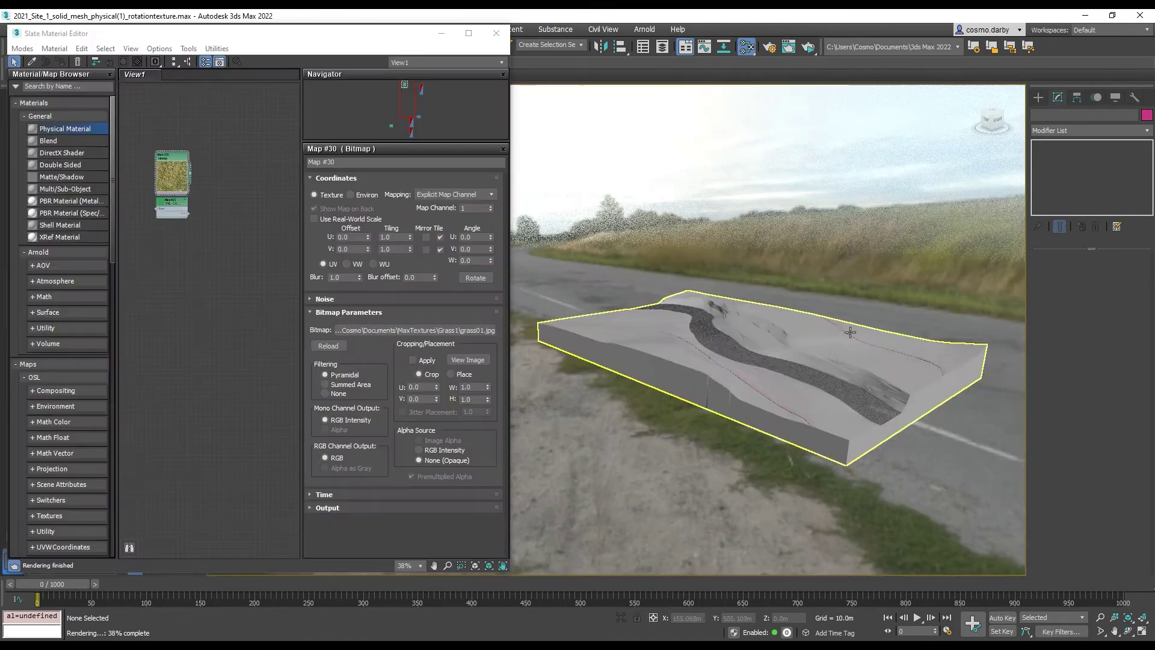
- In the Slate Material Editor, move the grass01.jpg bitmap node beside the Material #39 physical material node
middle_drag(234, 231, 196, 209)
scroll(207, 243, down, 5)
scroll(196, 209, up, 6)
scroll(196, 207, up, 4)
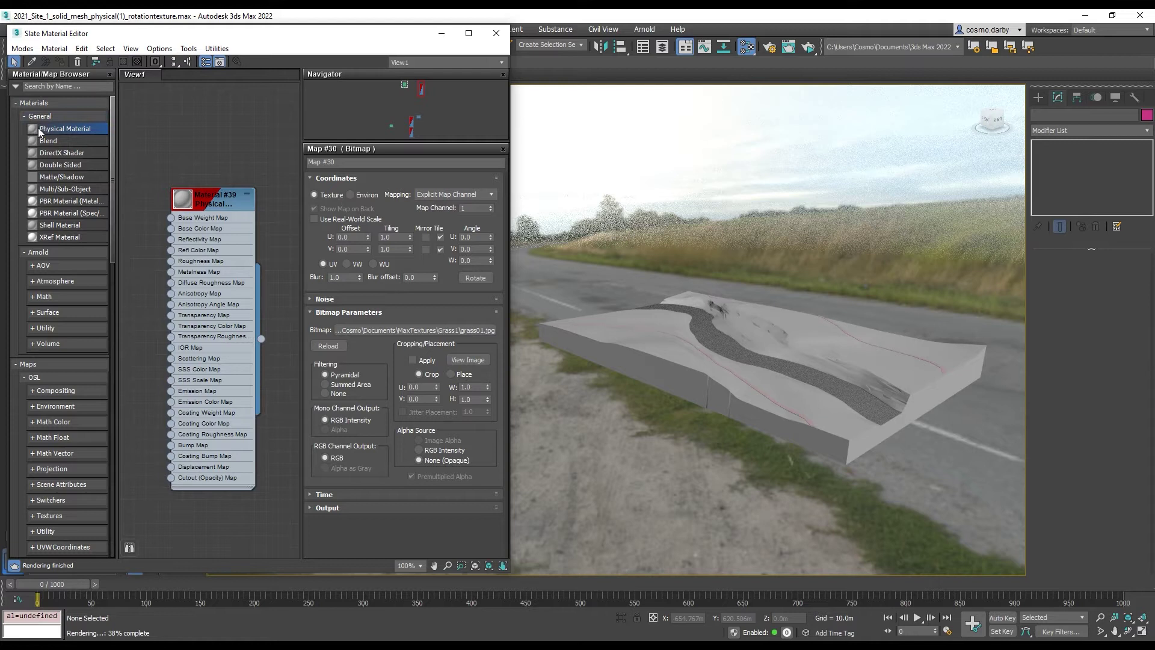
alt+middle_drag(669, 310, 680, 341)
scroll(142, 149, down, 2)
scroll(200, 179, down, 6)
middle_drag(142, 150, 167, 173)
scroll(219, 205, up, 6)
scroll(218, 205, down, 12)
scroll(235, 252, up, 6)
scroll(216, 208, down, 6)
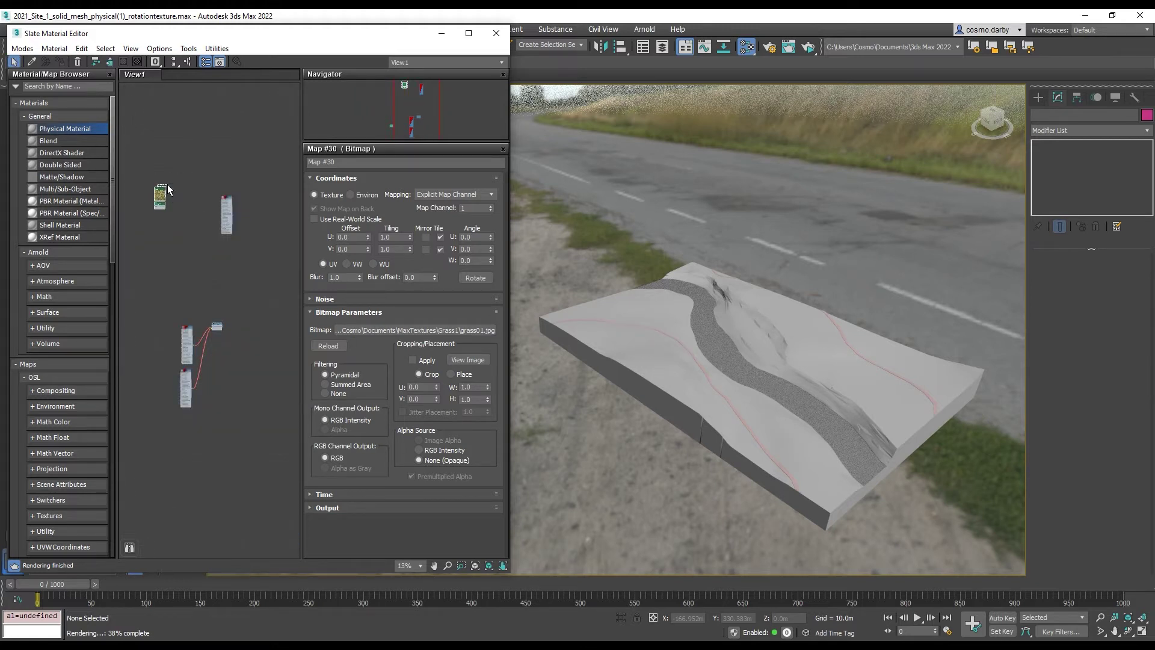
drag(164, 192, 205, 197)
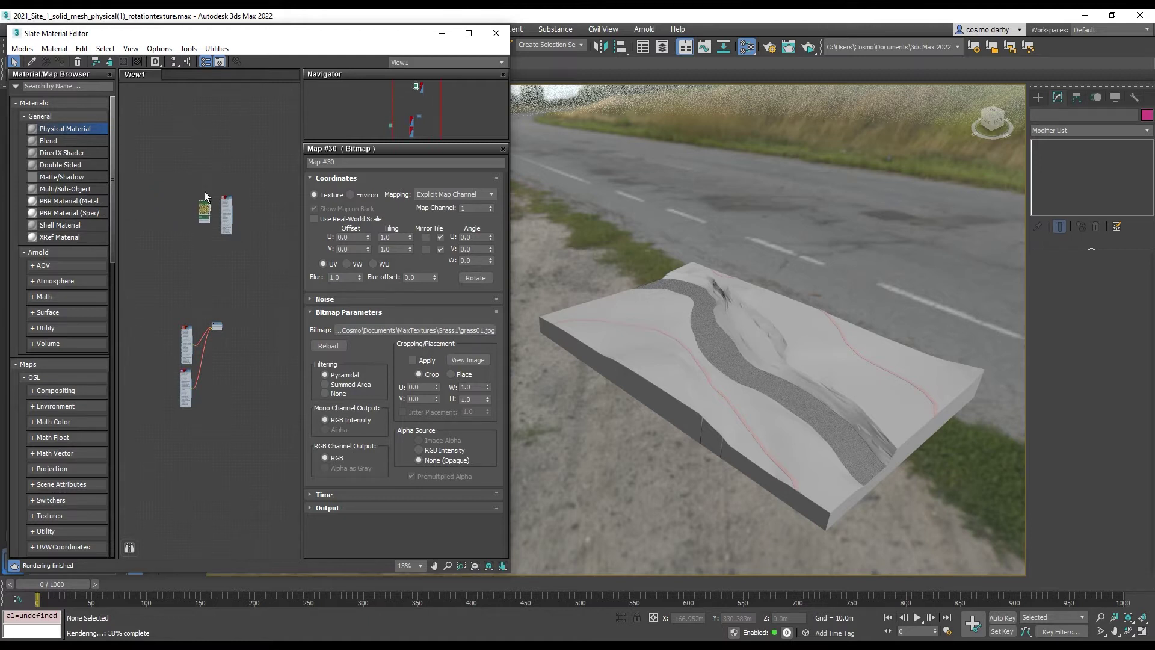
- Connect the grass bitmap's output to the Base Color Map input of Material #39
scroll(199, 187, up, 8)
scroll(198, 187, down, 2)
middle_drag(200, 189, 283, 218)
middle_drag(224, 193, 253, 199)
scroll(205, 181, up, 3)
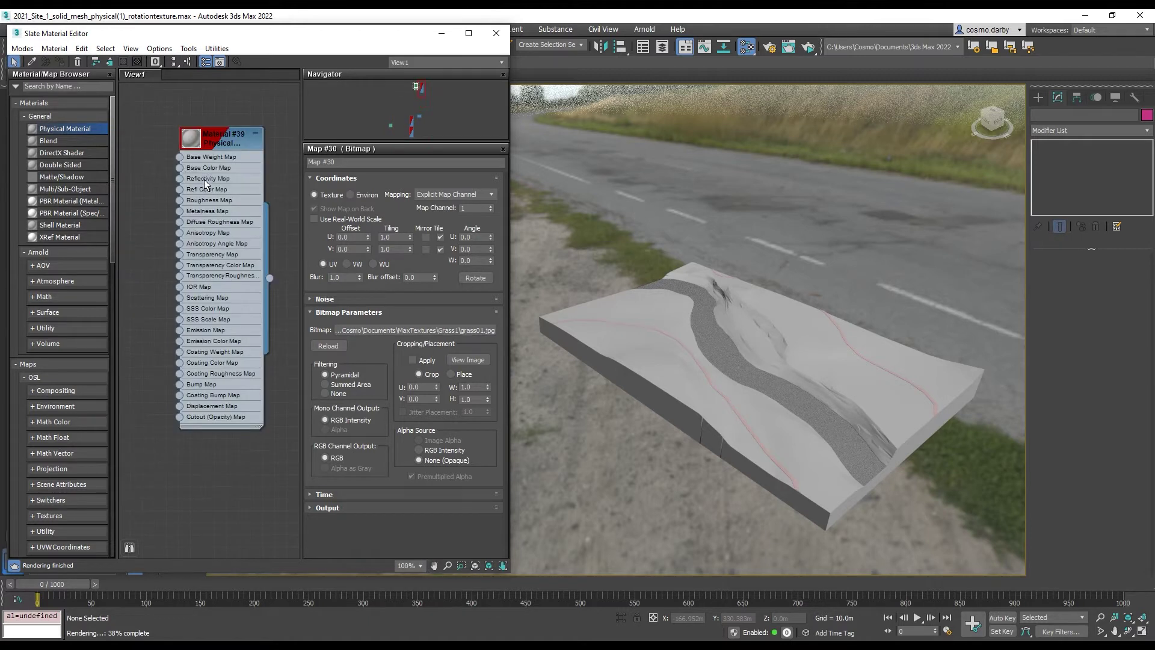
middle_drag(171, 182, 225, 224)
scroll(158, 225, down, 1)
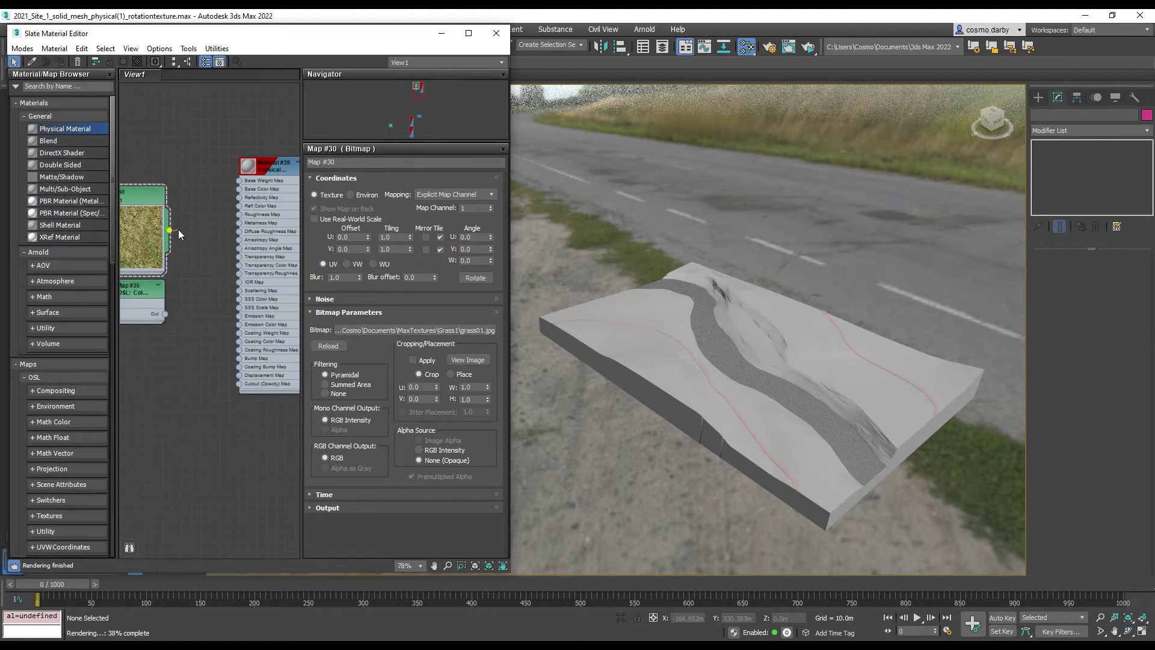
drag(208, 188, 246, 203)
scroll(201, 208, down, 2)
scroll(210, 198, up, 5)
scroll(197, 190, down, 1)
- Select the terrain surface and add a UVW Map modifier to it
click(703, 312)
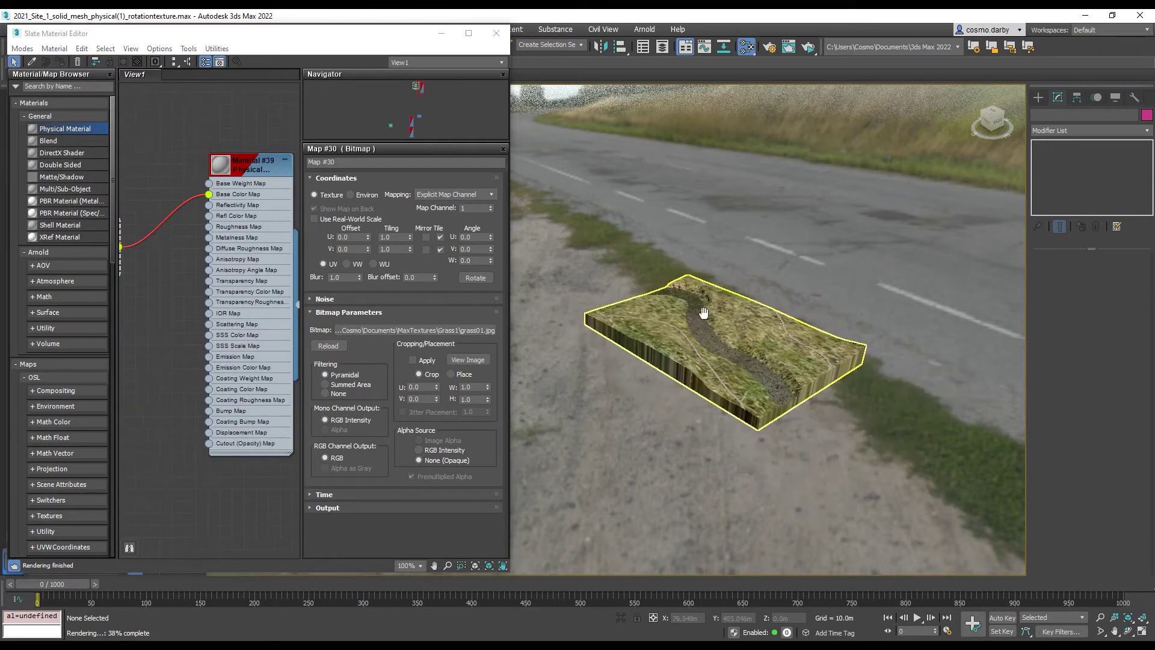
alt+middle_drag(704, 312, 760, 267)
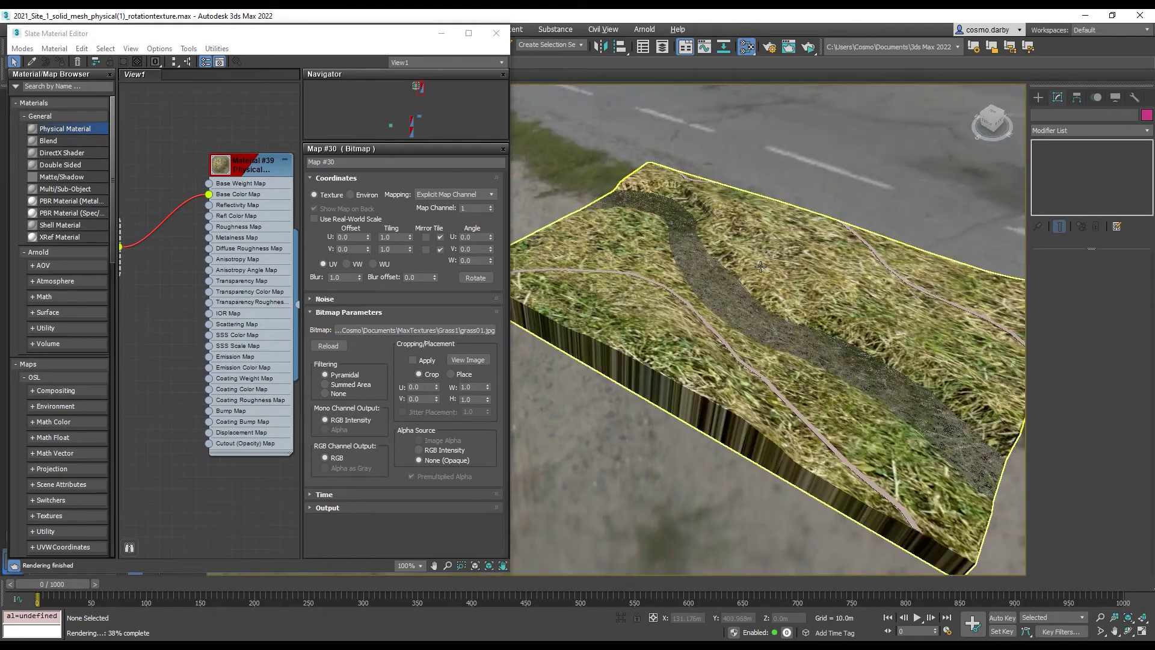
click(760, 266)
click(1036, 131)
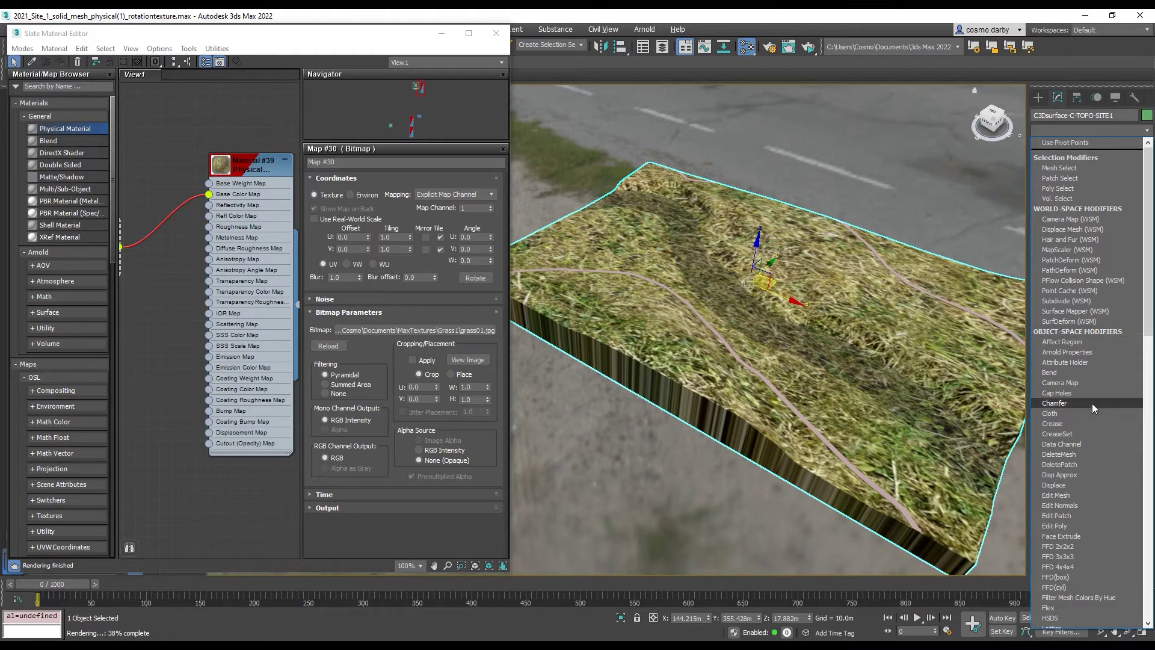
scroll(1091, 445, down, 2)
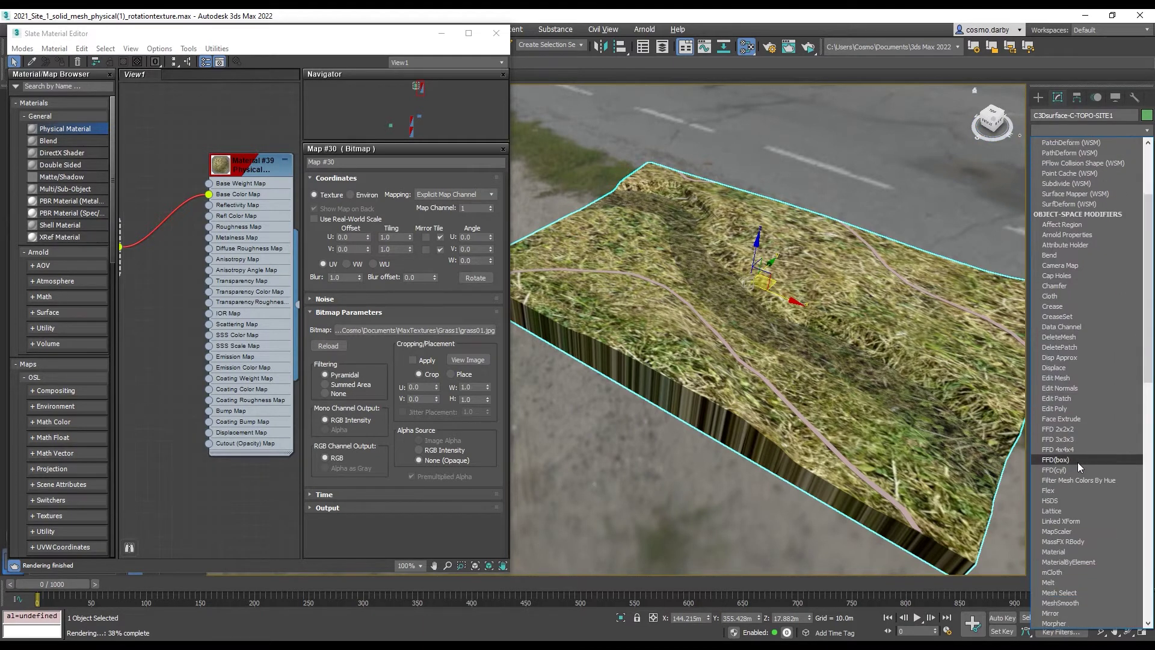
scroll(1077, 462, down, 5)
scroll(1077, 471, down, 5)
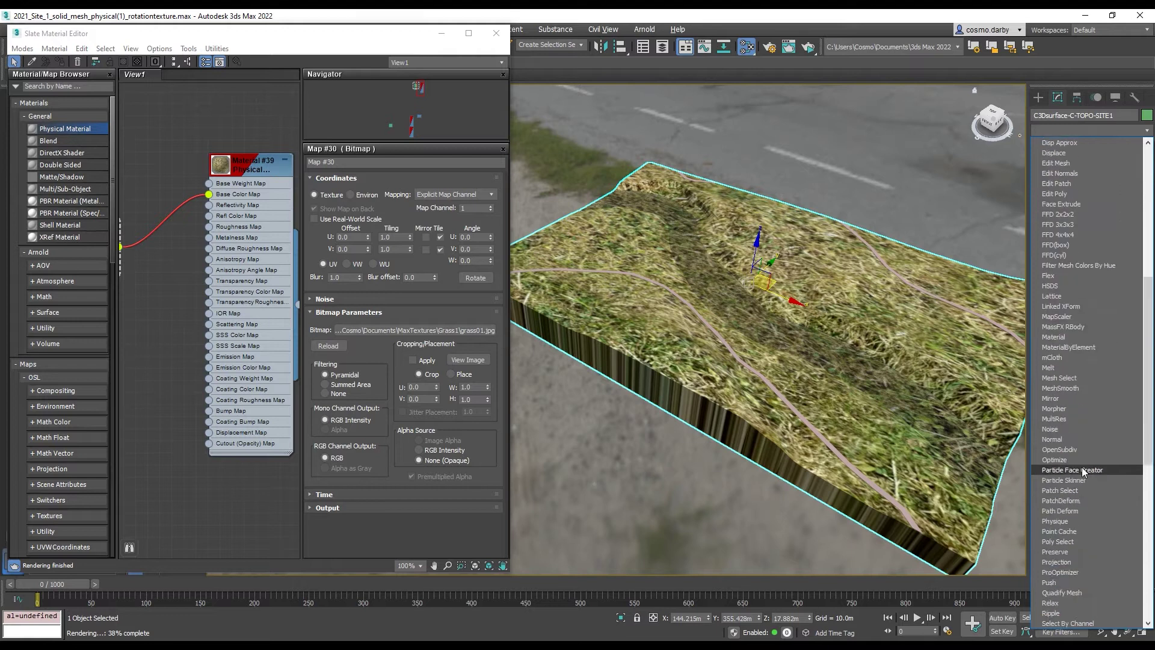
scroll(1081, 479, down, 6)
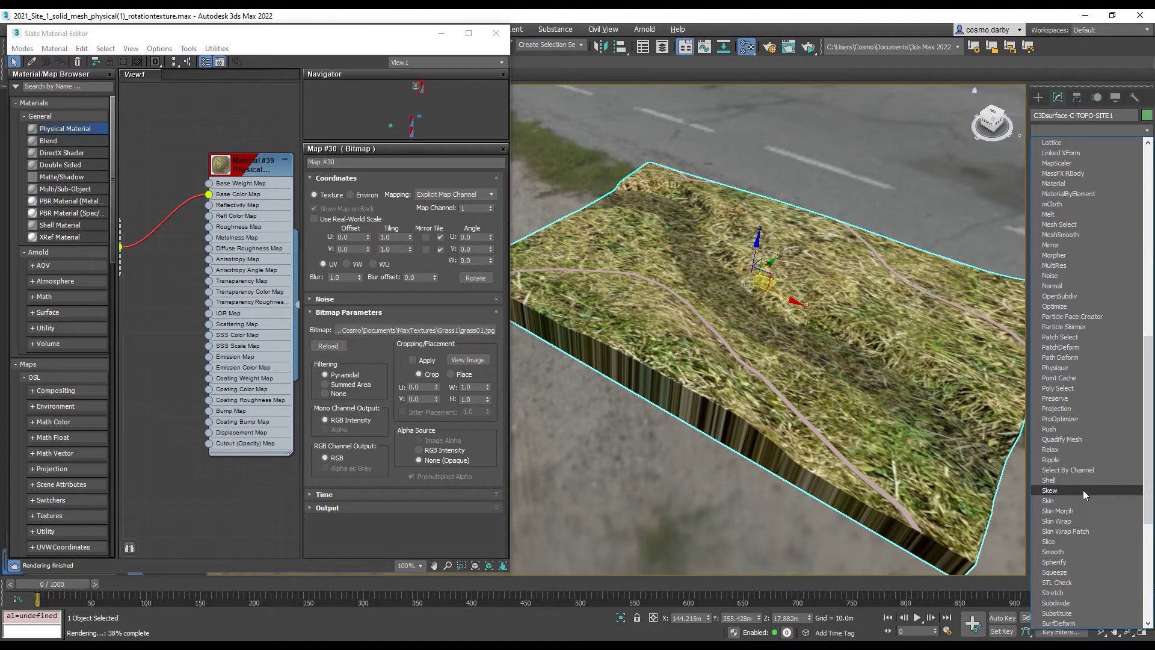
scroll(1081, 504, down, 1)
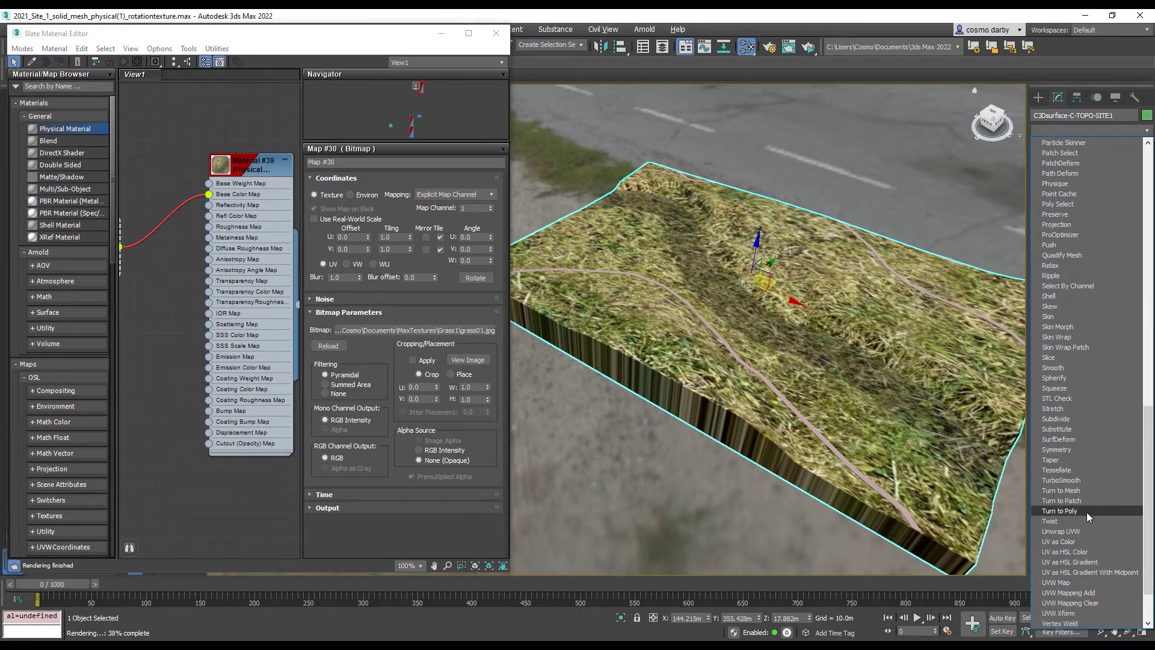
click(1069, 582)
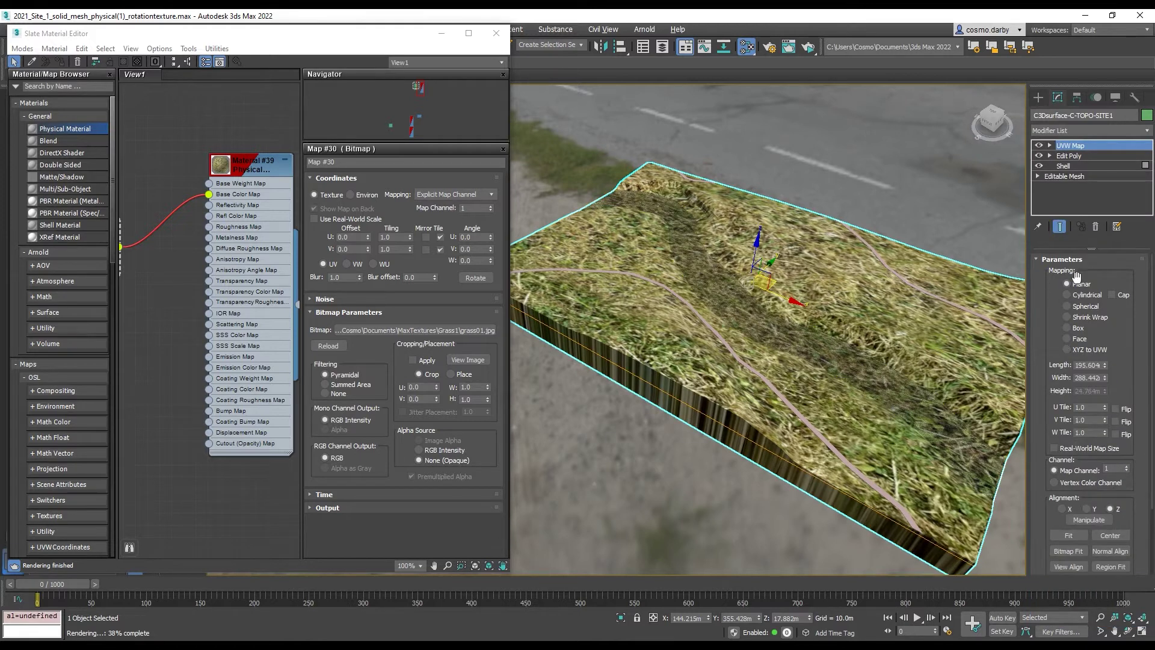
- Change the terrain's UVW Map projection to Box mapping
scroll(887, 286, down, 5)
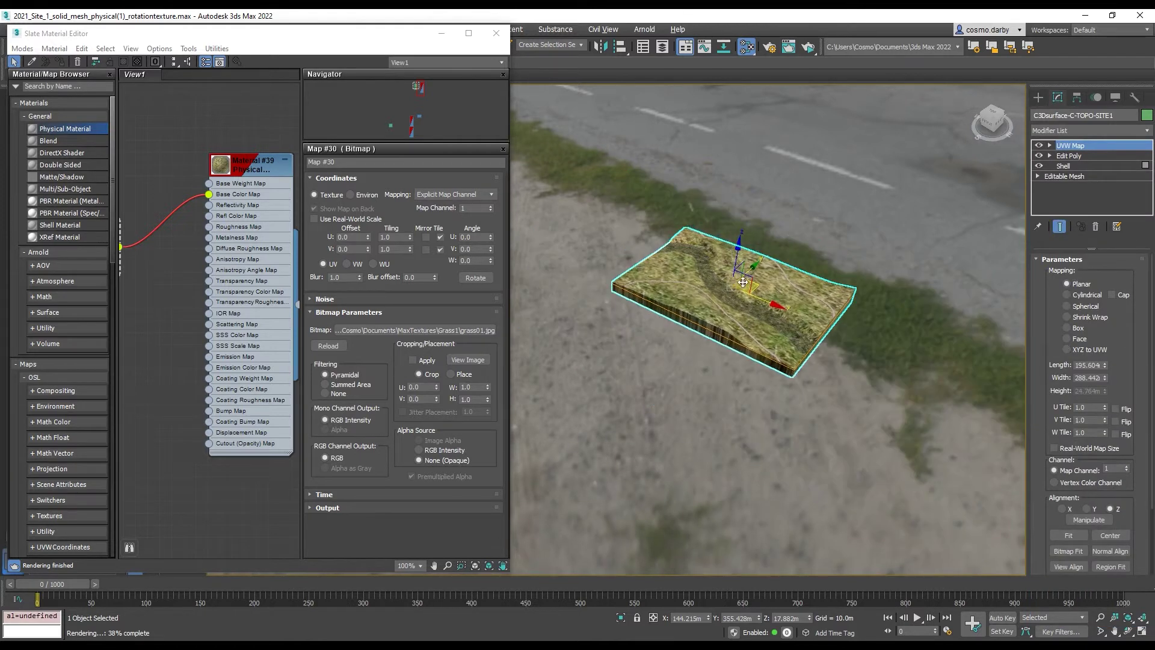
scroll(744, 283, up, 3)
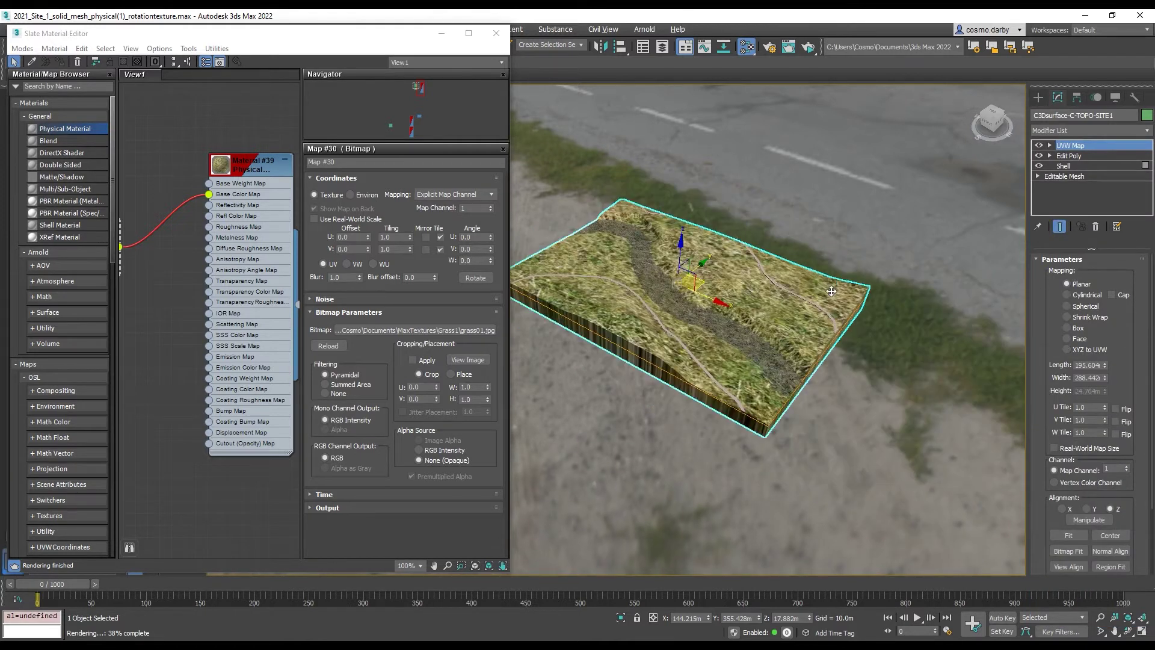
click(1071, 328)
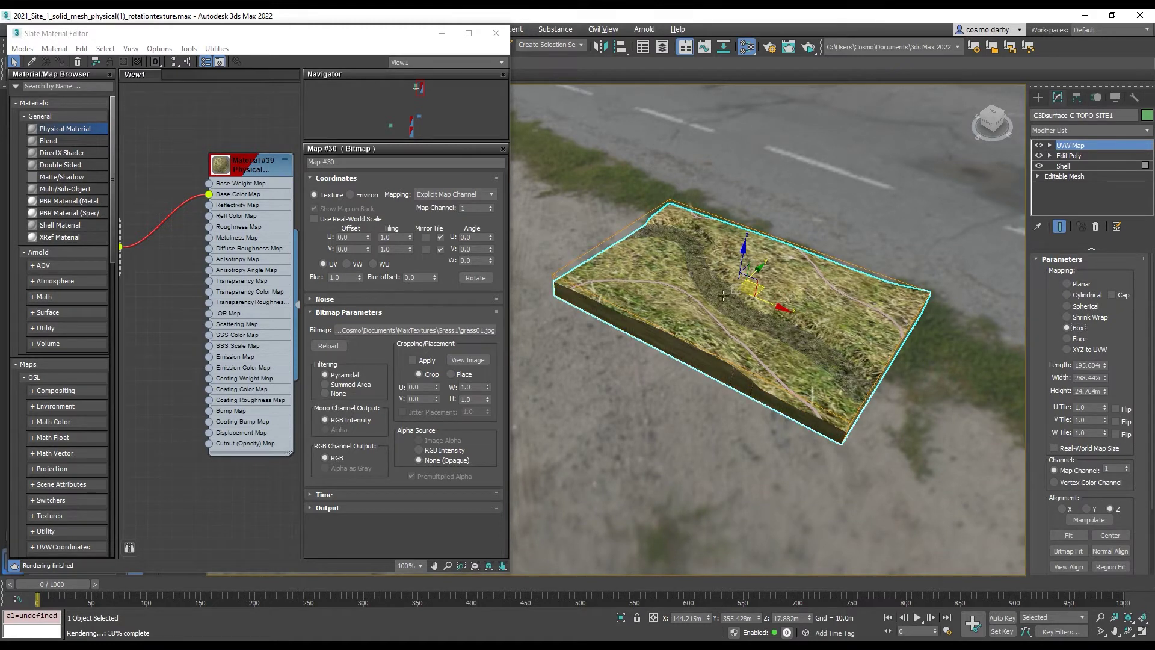
middle_drag(759, 337, 759, 360)
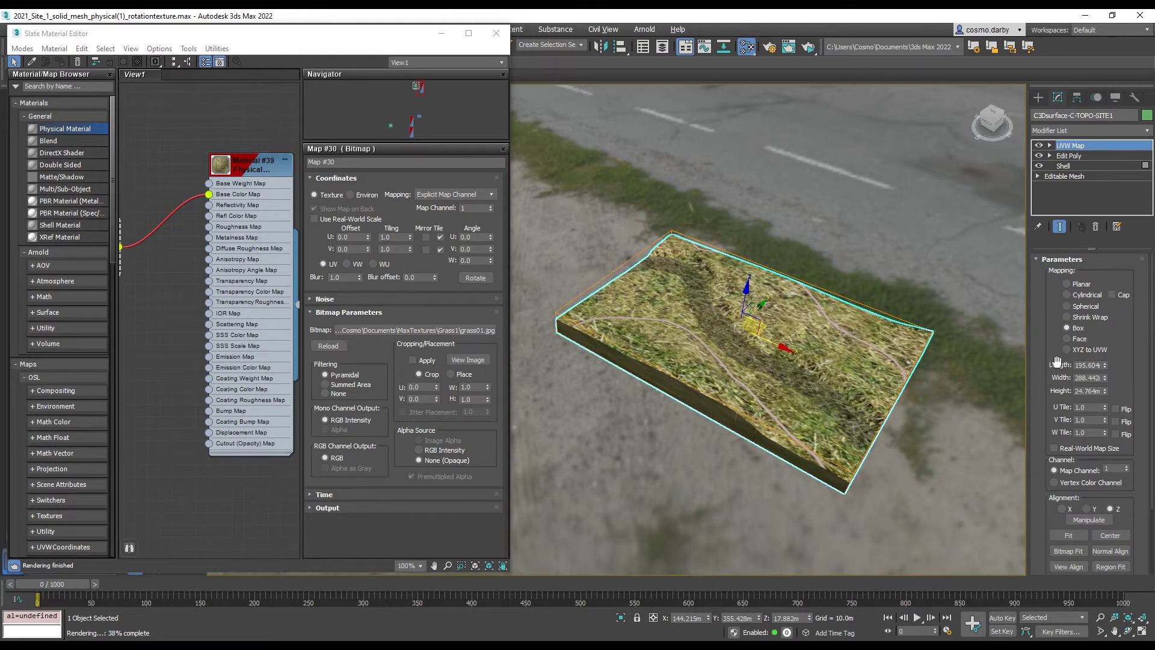
alt+middle_drag(782, 318, 725, 397)
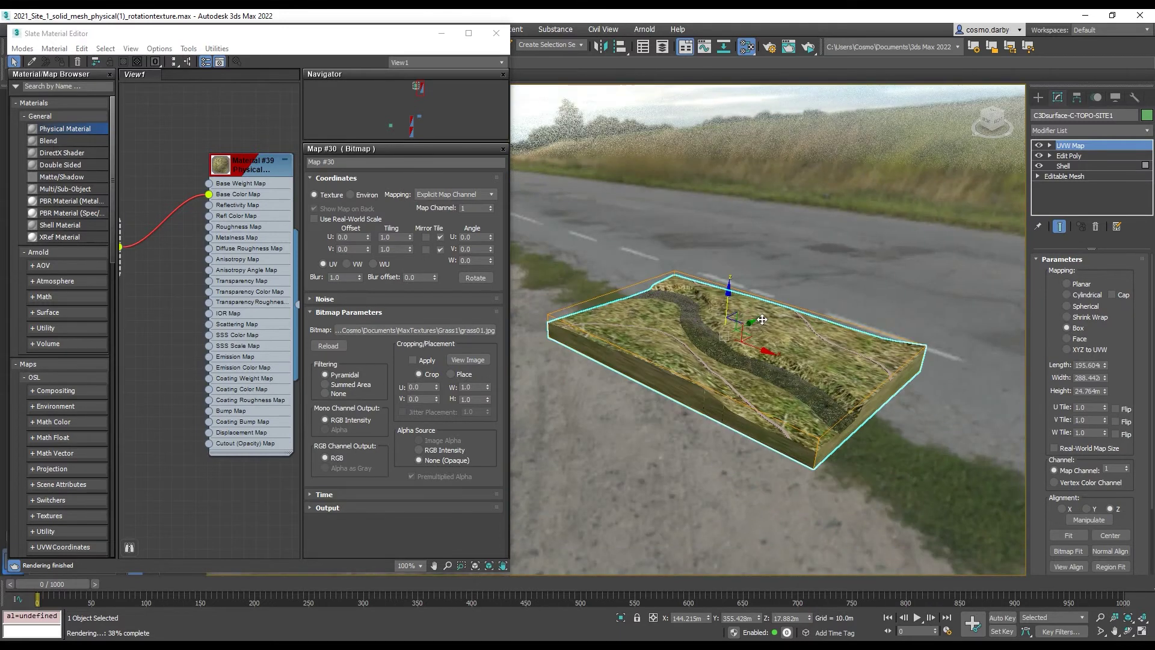
- Set the length, width and height of the terrain's box mapping to 50 m each
text(50)
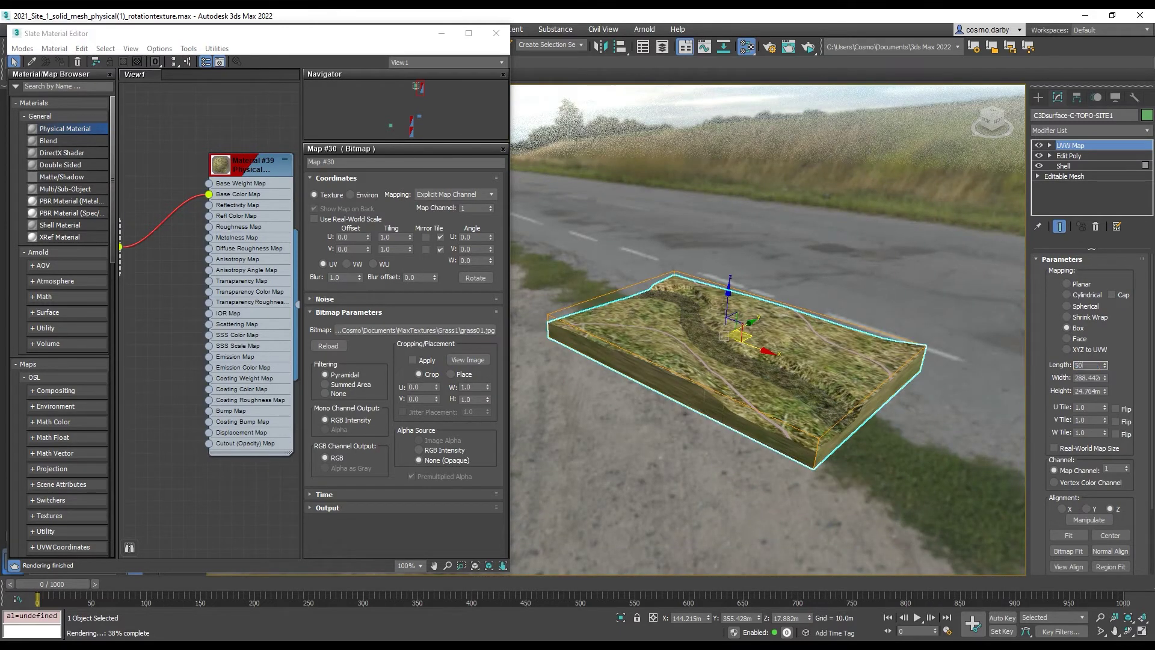
key(Tab)
text(50)
key(Tab)
text(50)
key(Tab)
alt+middle_drag(878, 320, 828, 365)
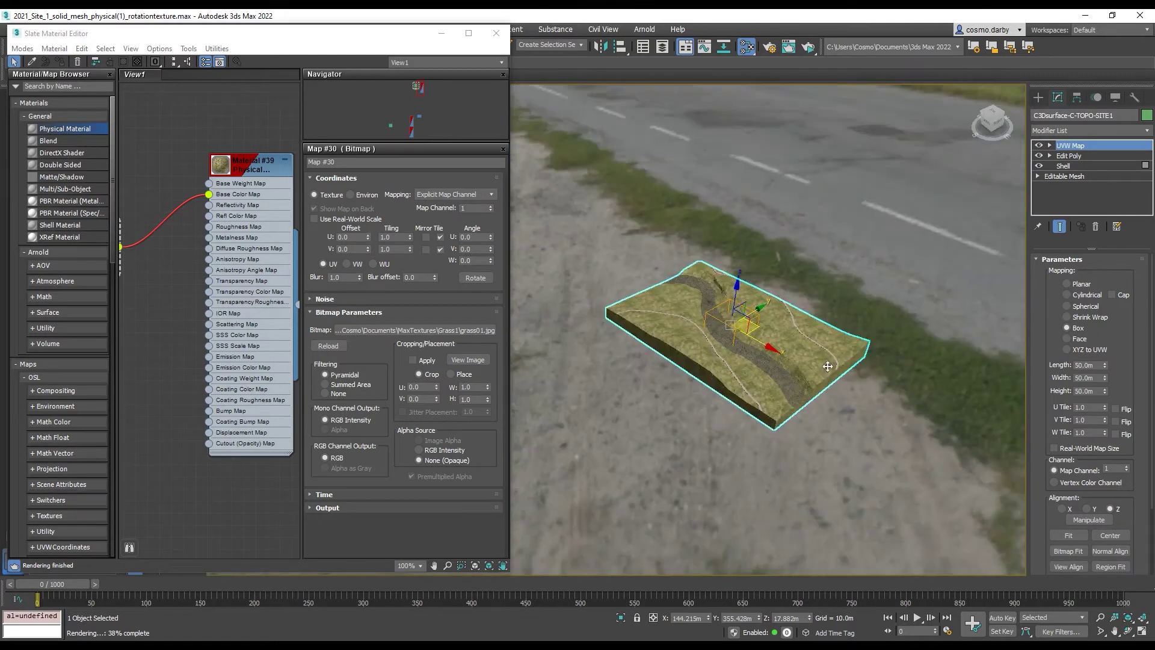
- Move the grass bitmap node away from the OSL node and set its U and V tiling to 2.0
scroll(181, 180, down, 1)
middle_drag(181, 182, 304, 187)
scroll(180, 187, down, 1)
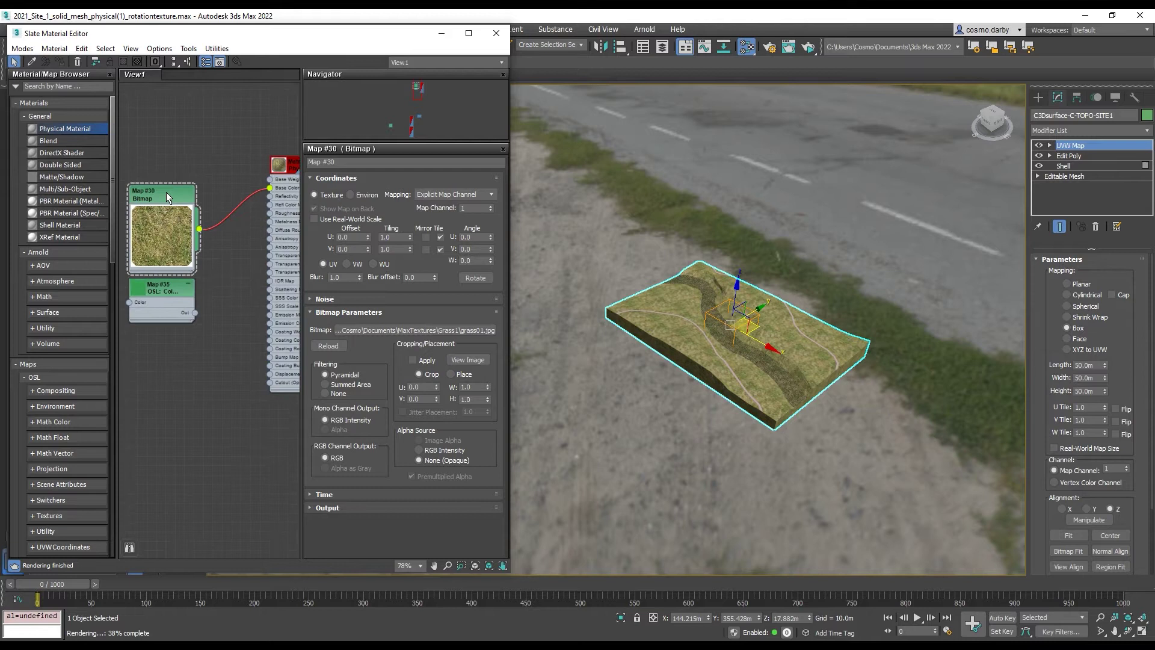
drag(166, 192, 193, 161)
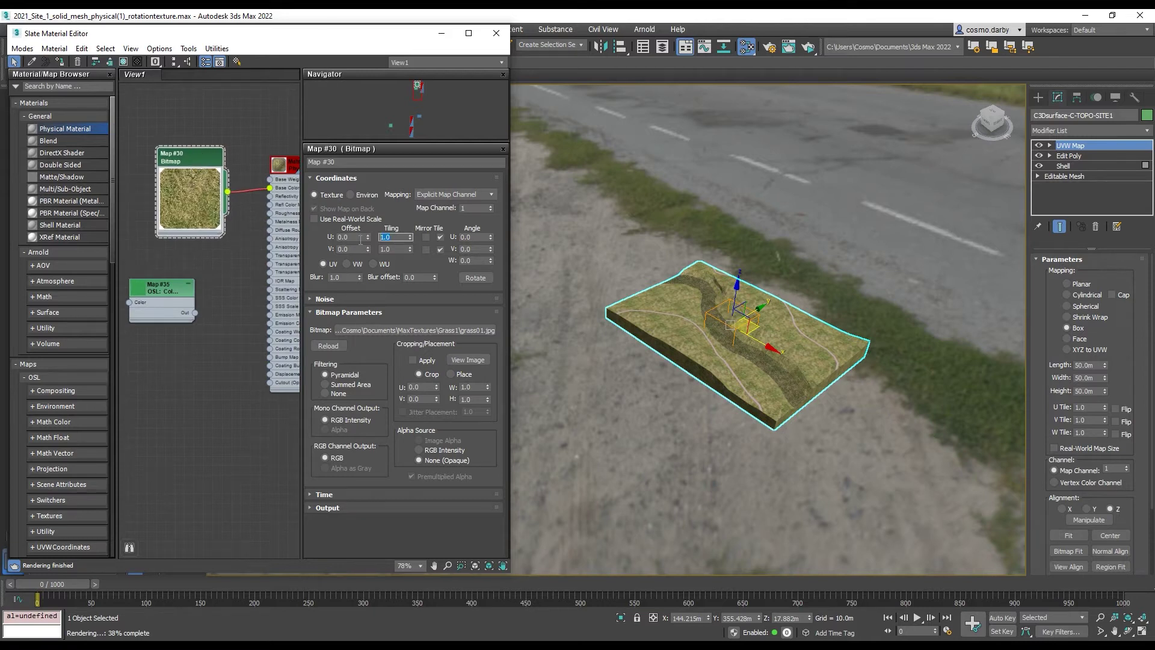
scroll(680, 359, up, 4)
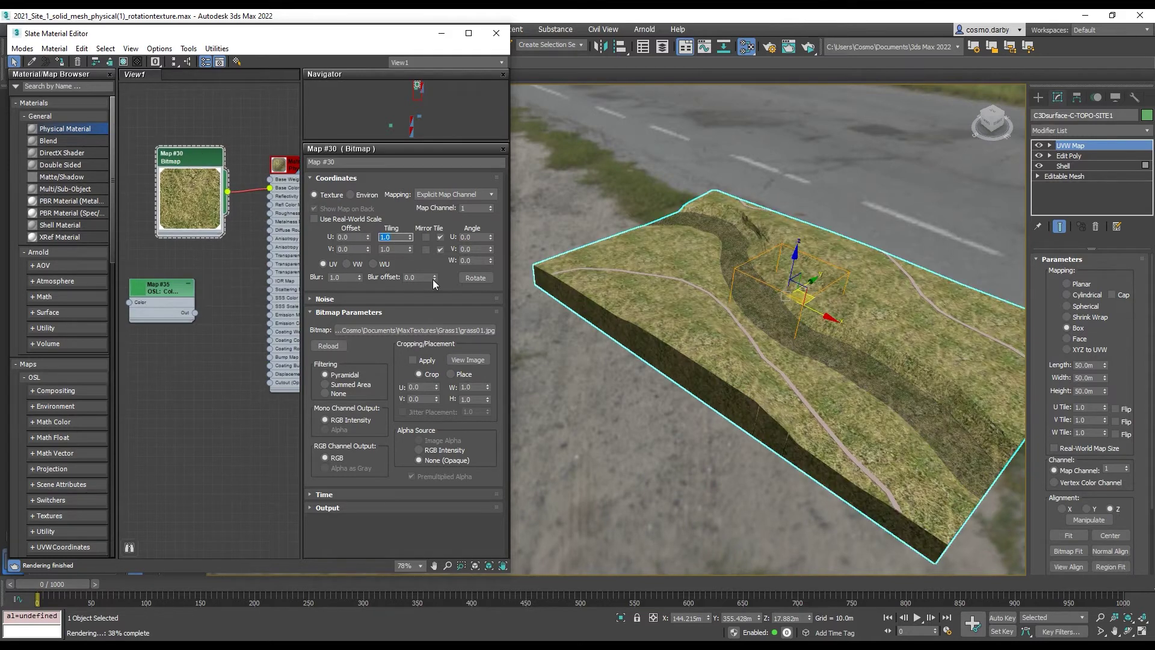
text(2)
key(Tab)
text(2)
key(Tab)
alt+middle_drag(794, 271, 768, 311)
scroll(823, 336, down, 3)
scroll(812, 337, up, 4)
scroll(811, 360, down, 3)
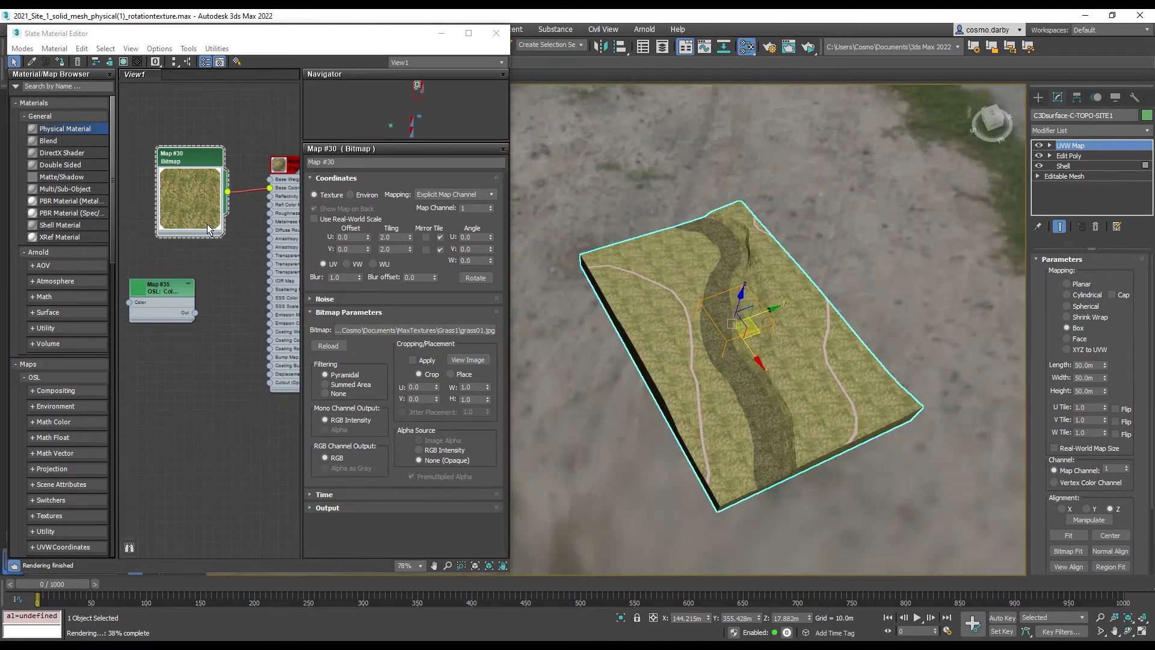
- Open the parameters of Material #39 and set its roughness to 0.9
middle_drag(207, 224, 163, 235)
double_click(257, 174)
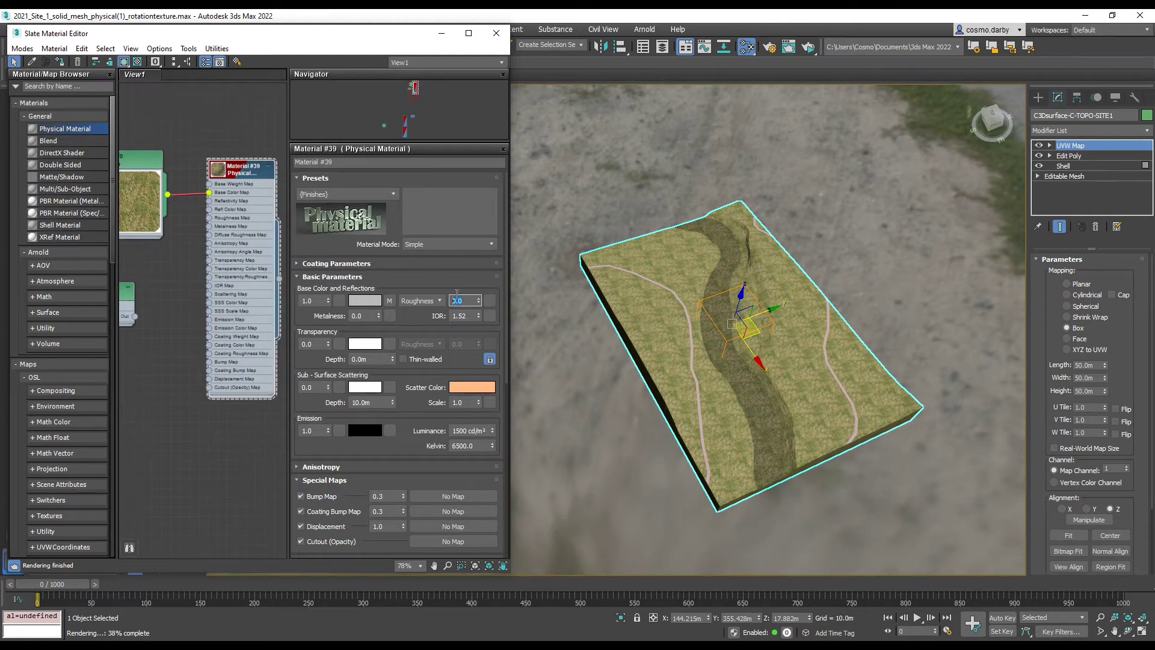
key(Return)
alt+middle_drag(692, 310, 766, 282)
scroll(698, 330, up, 3)
scroll(759, 367, down, 3)
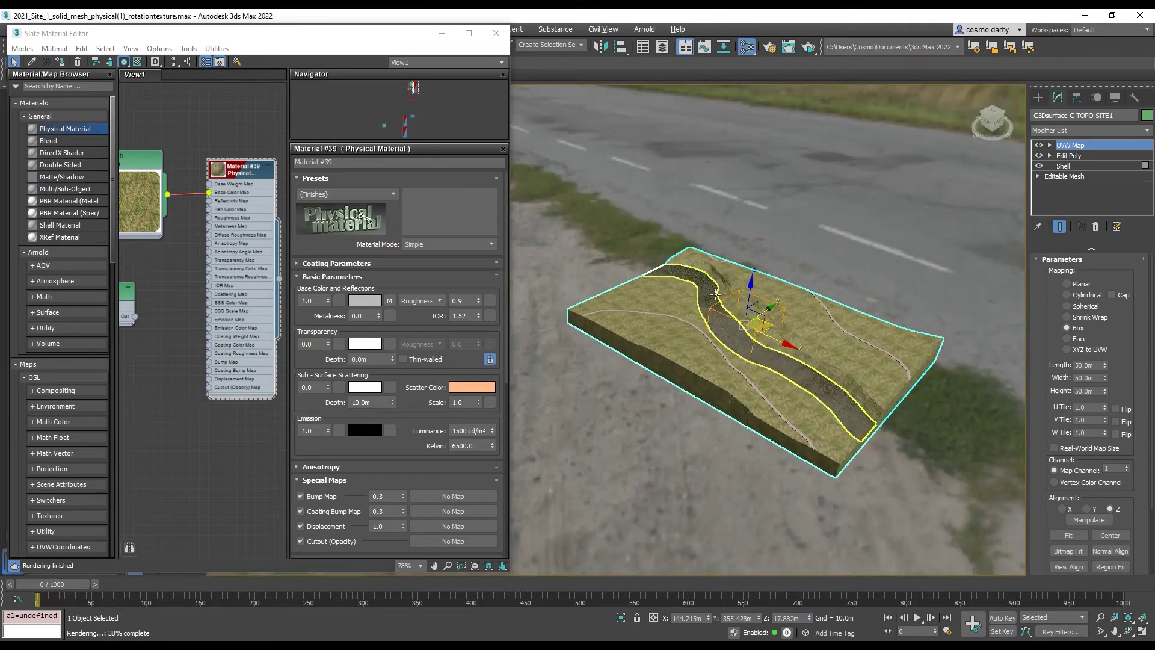
- Preview the grass-textured terrain in an ActiveShade render, inspect it up close, and close the render window
click(807, 47)
scroll(828, 290, up, 5)
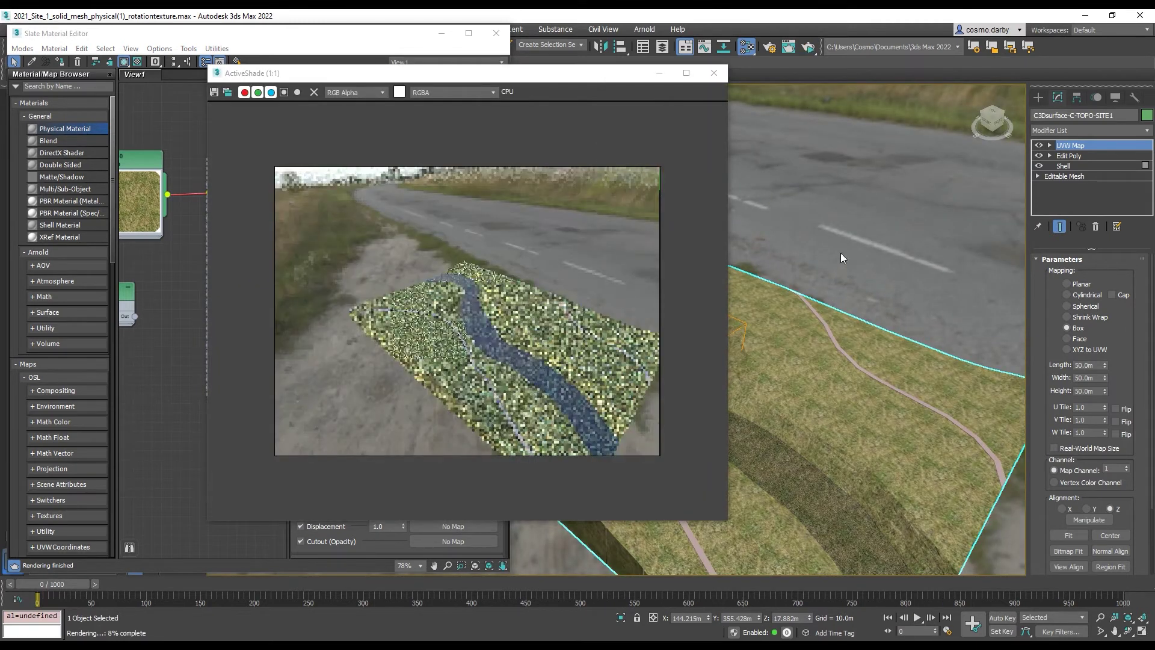
scroll(528, 301, up, 2)
scroll(468, 300, down, 1)
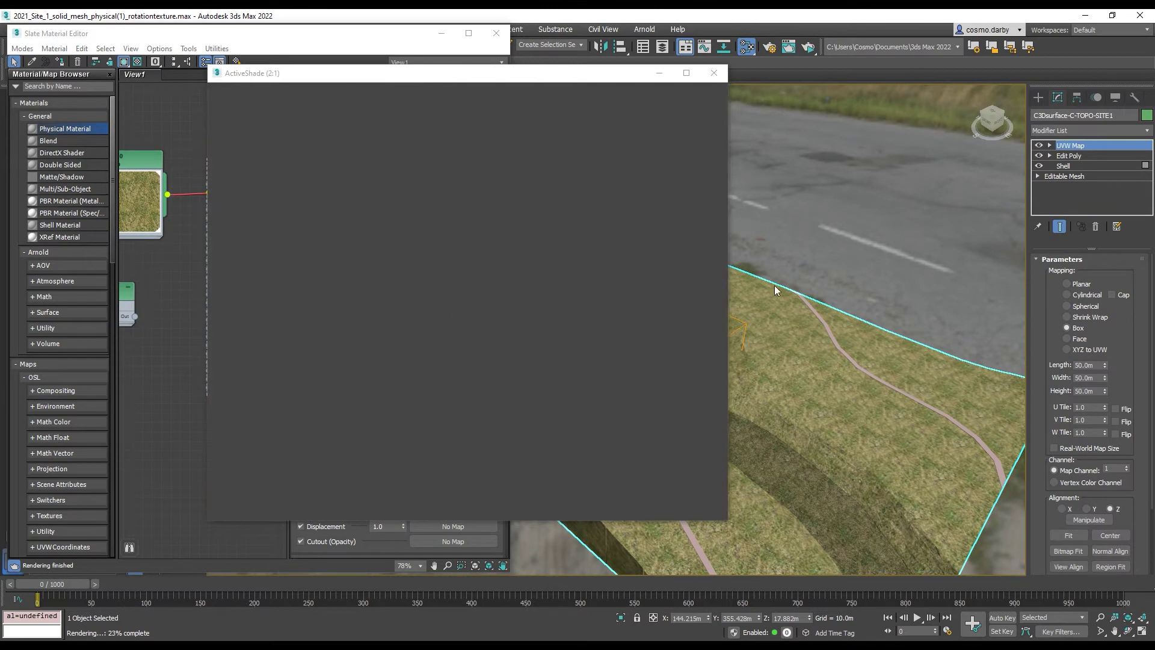
scroll(551, 299, down, 2)
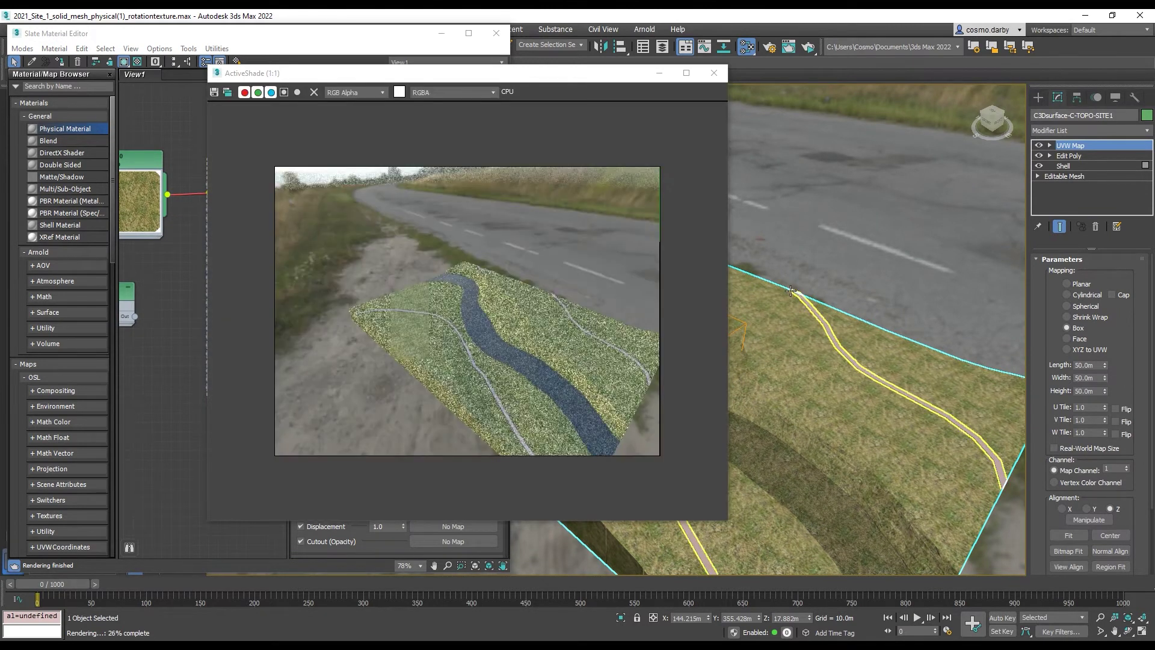
scroll(790, 290, up, 5)
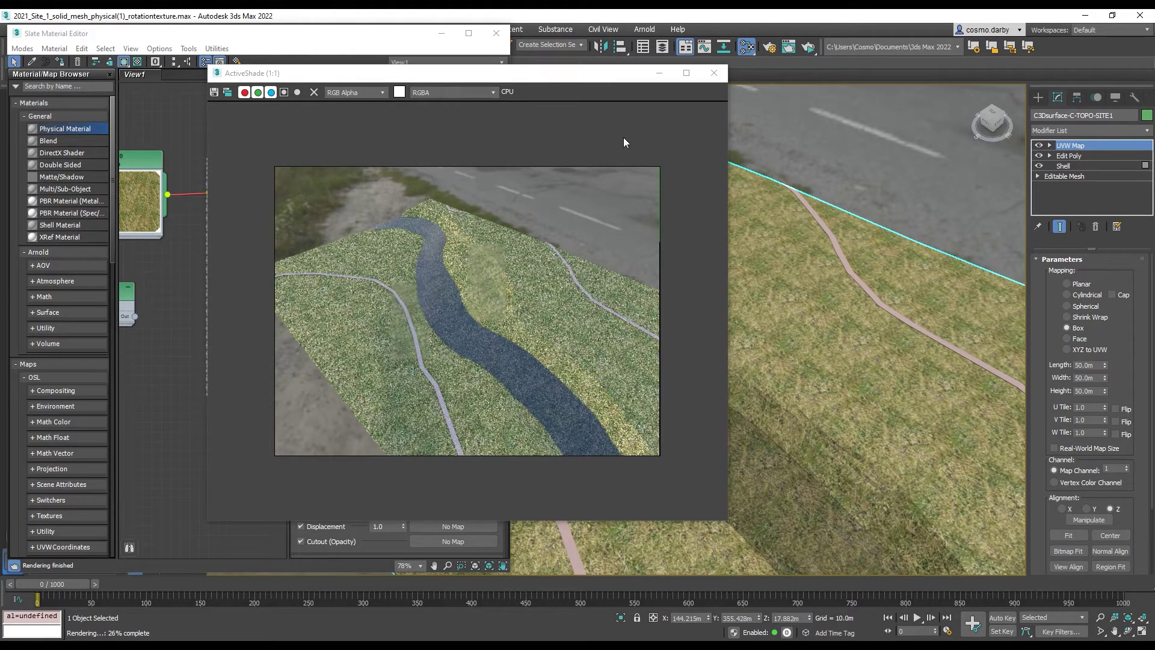
click(710, 72)
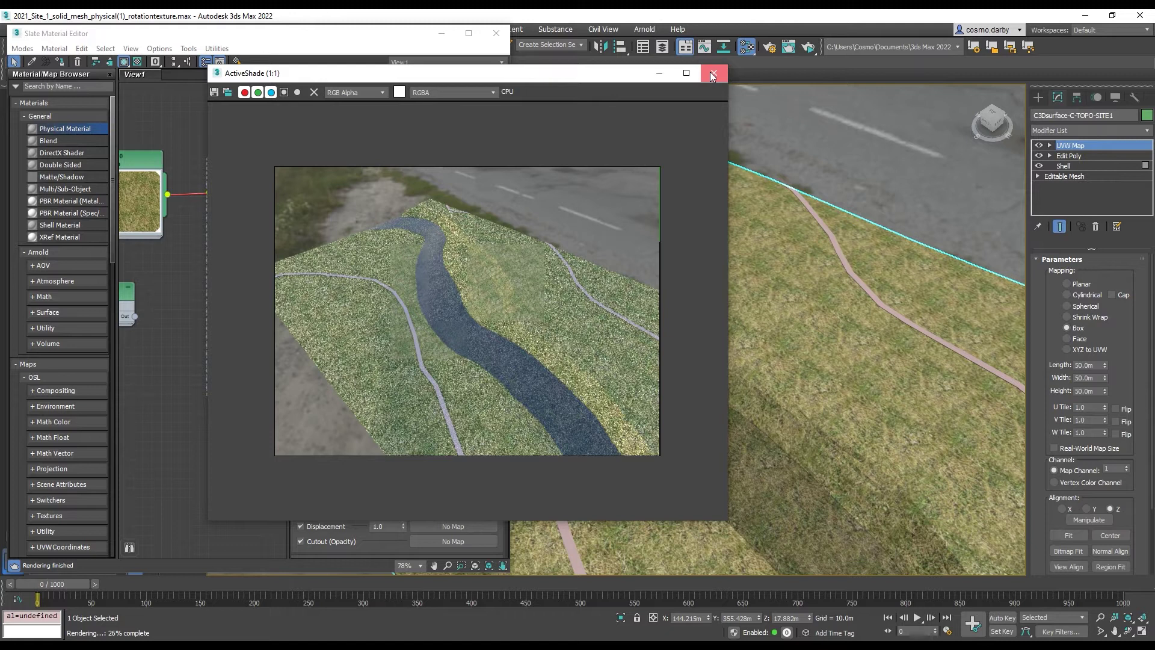
scroll(183, 245, down, 3)
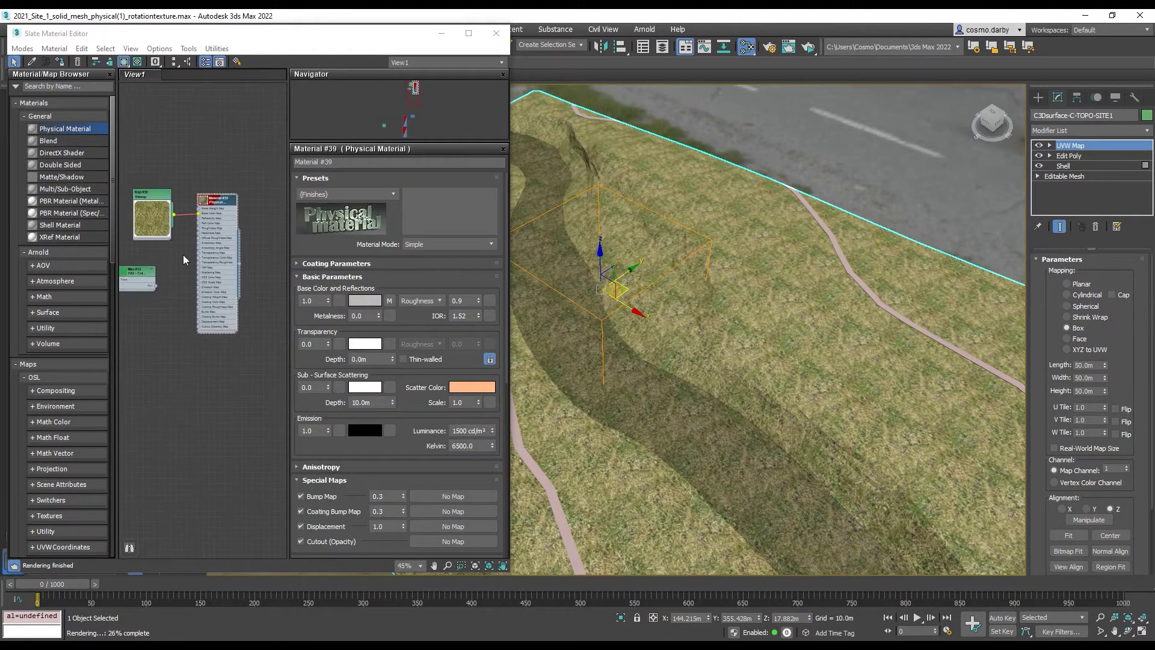
- Move the grass bitmap node farther from Material #39 and widen the Slate Material Editor
middle_drag(184, 257, 228, 250)
scroll(206, 198, up, 1)
drag(201, 189, 154, 189)
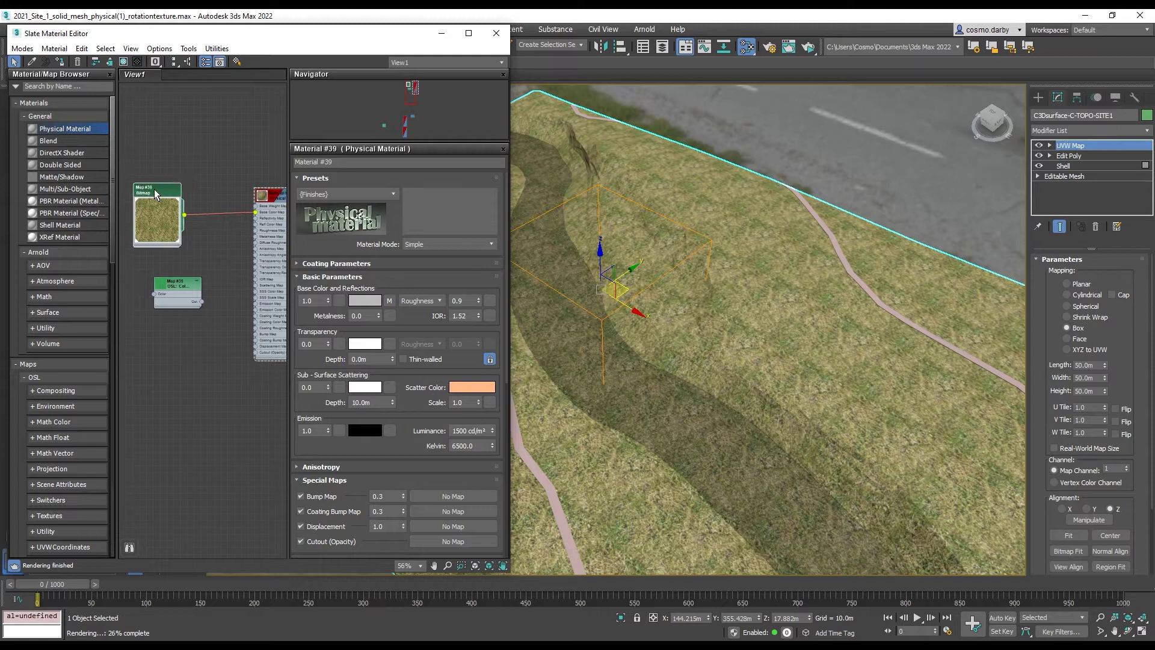
scroll(155, 188, down, 3)
middle_drag(165, 174, 219, 168)
scroll(208, 193, up, 3)
scroll(207, 193, down, 3)
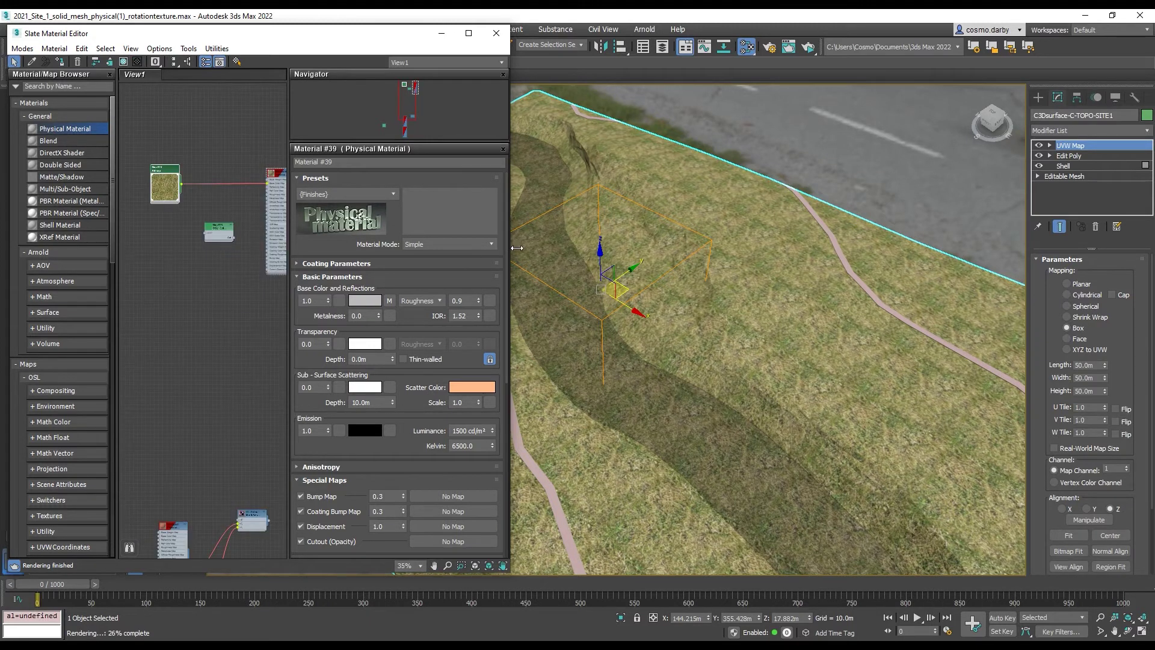
drag(516, 248, 729, 248)
- Move the OSL node to a free spot in the graph, below and to the left of the grass bitmap node
drag(219, 236, 166, 235)
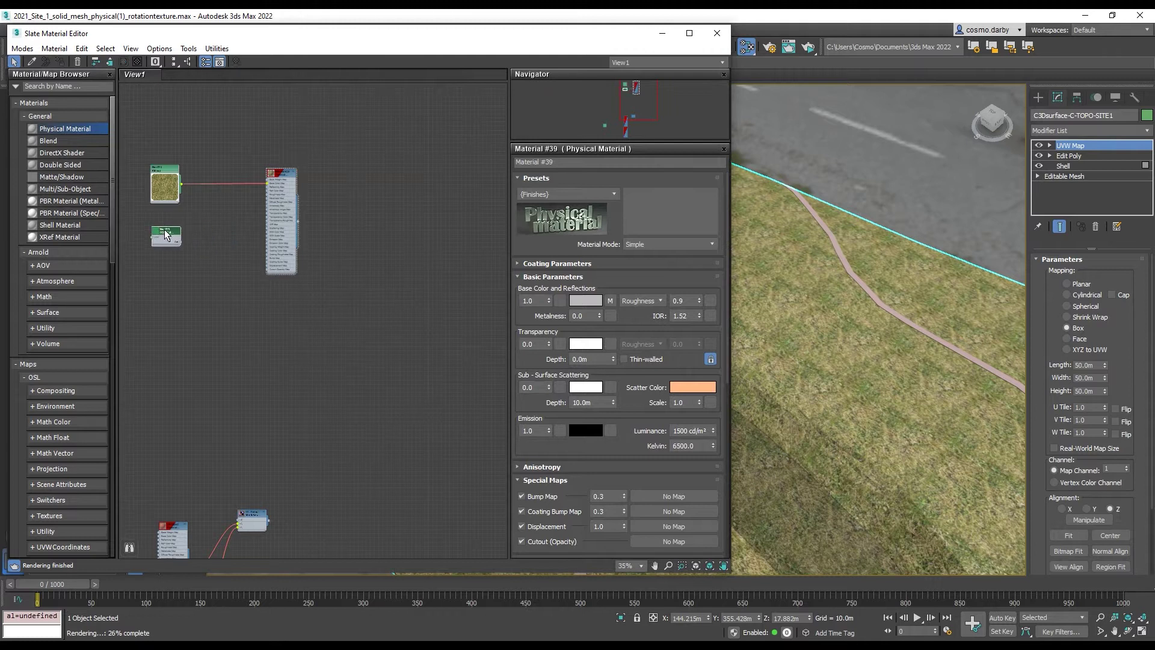
scroll(211, 222, up, 2)
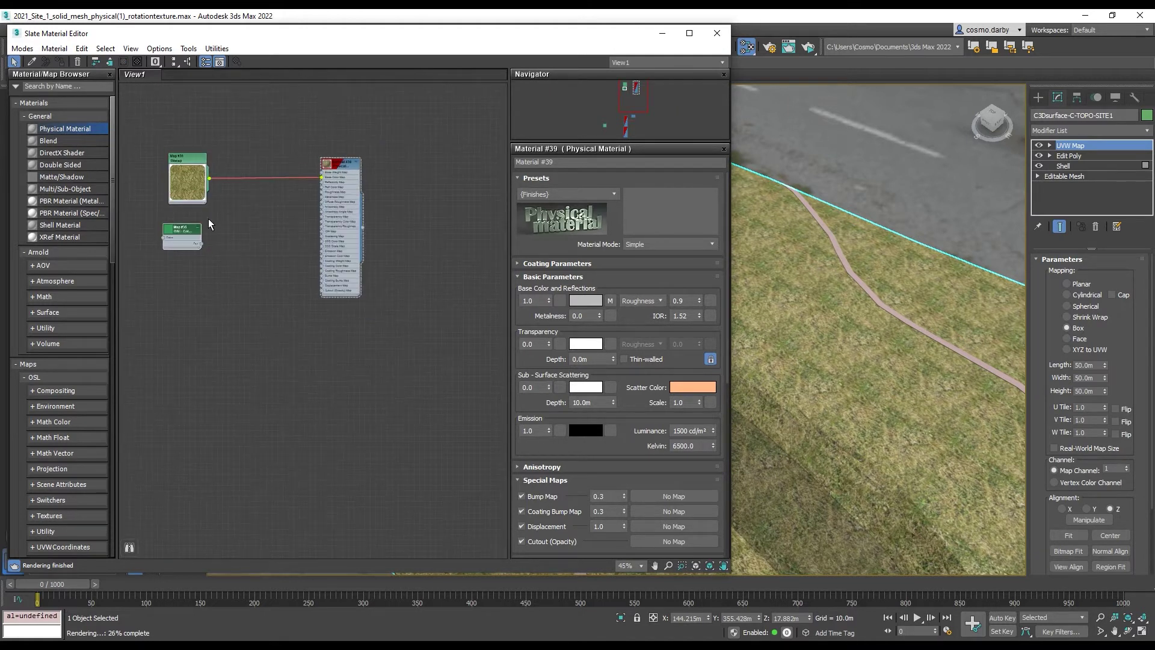
scroll(226, 224, up, 2)
middle_drag(208, 219, 313, 249)
scroll(226, 226, down, 2)
scroll(313, 249, up, 1)
drag(237, 239, 169, 229)
scroll(298, 241, down, 2)
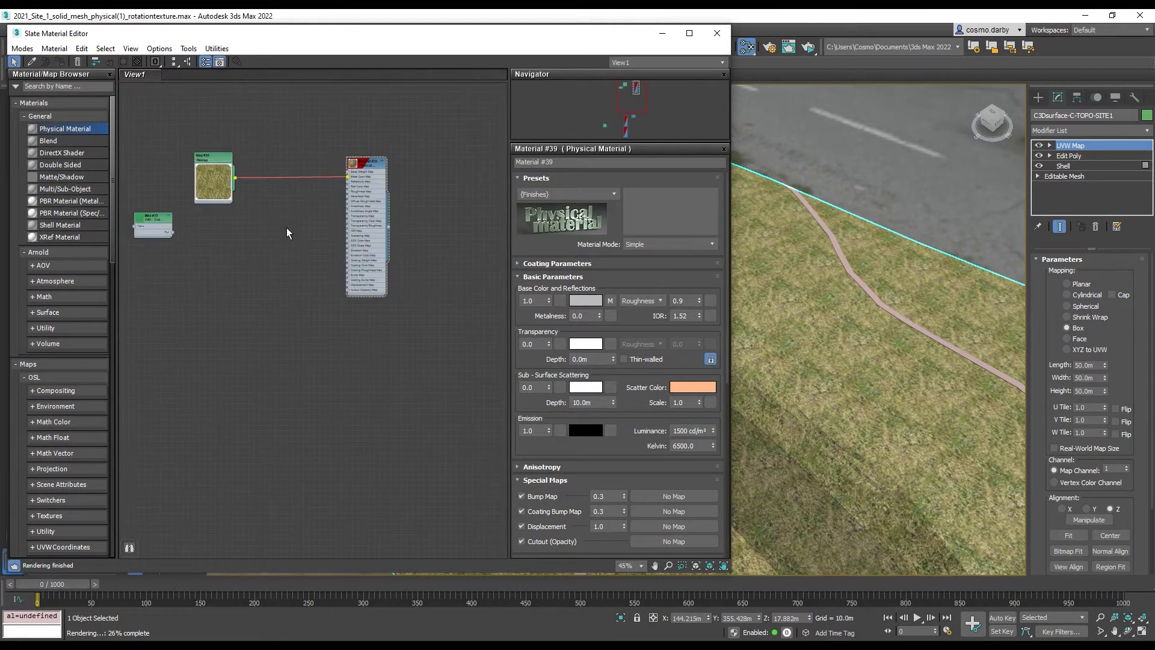
- Replace Material #39 with a Blend material fed by two new physical materials, one in Material 1 and one in Material 2
scroll(307, 207, up, 4)
key(Delete)
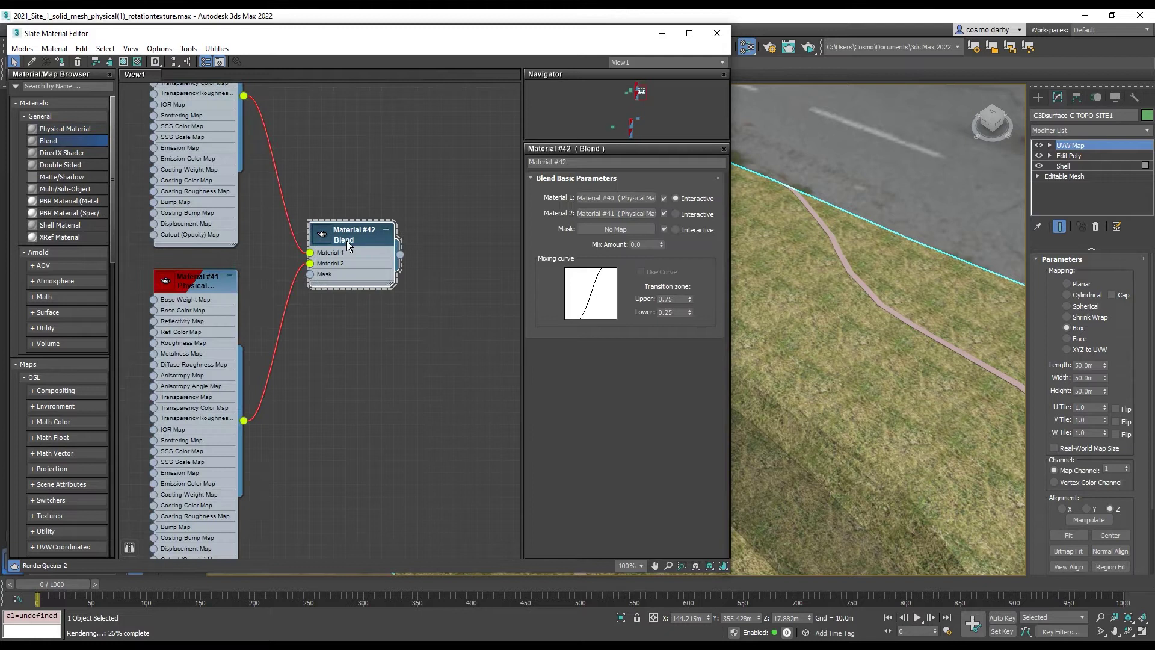
scroll(346, 175, down, 2)
middle_drag(371, 180, 372, 278)
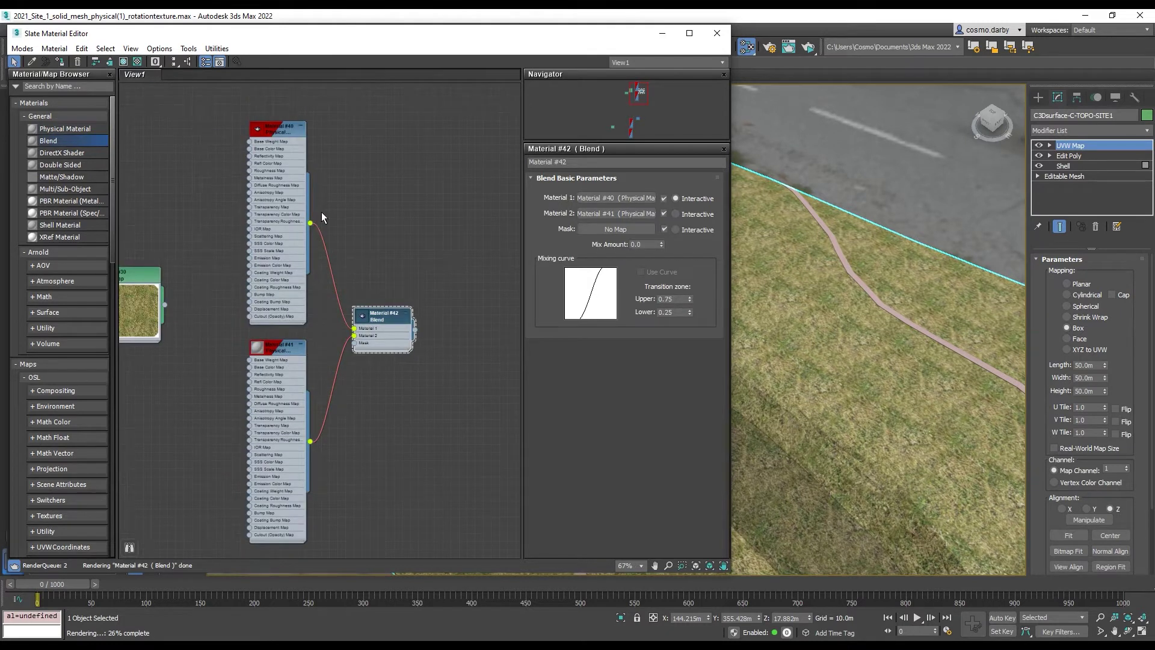
scroll(337, 252, up, 5)
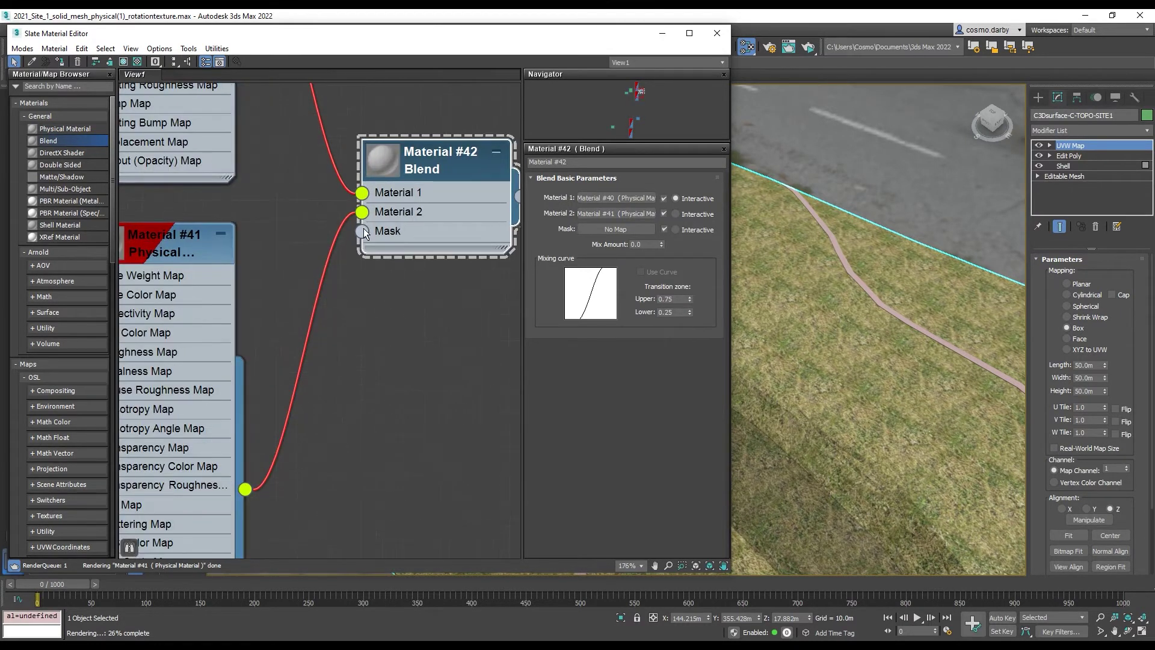
scroll(363, 229, down, 2)
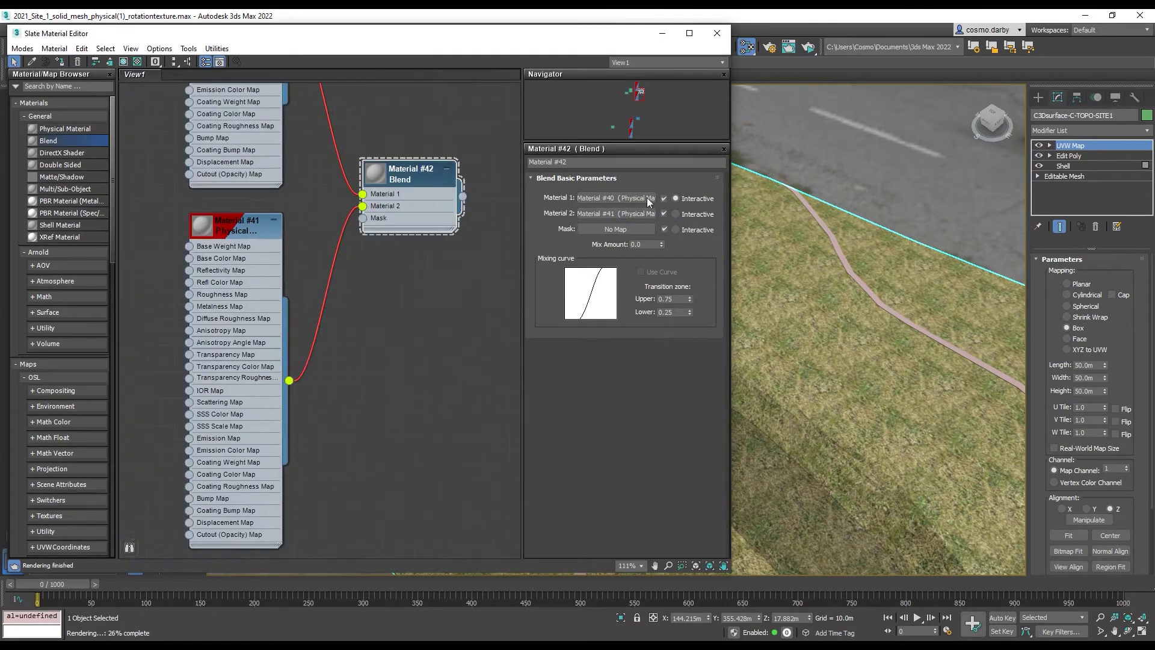
- Assign the Blend material to the selected terrain and check the whole site model
right_click(402, 174)
click(457, 191)
scroll(802, 282, down, 4)
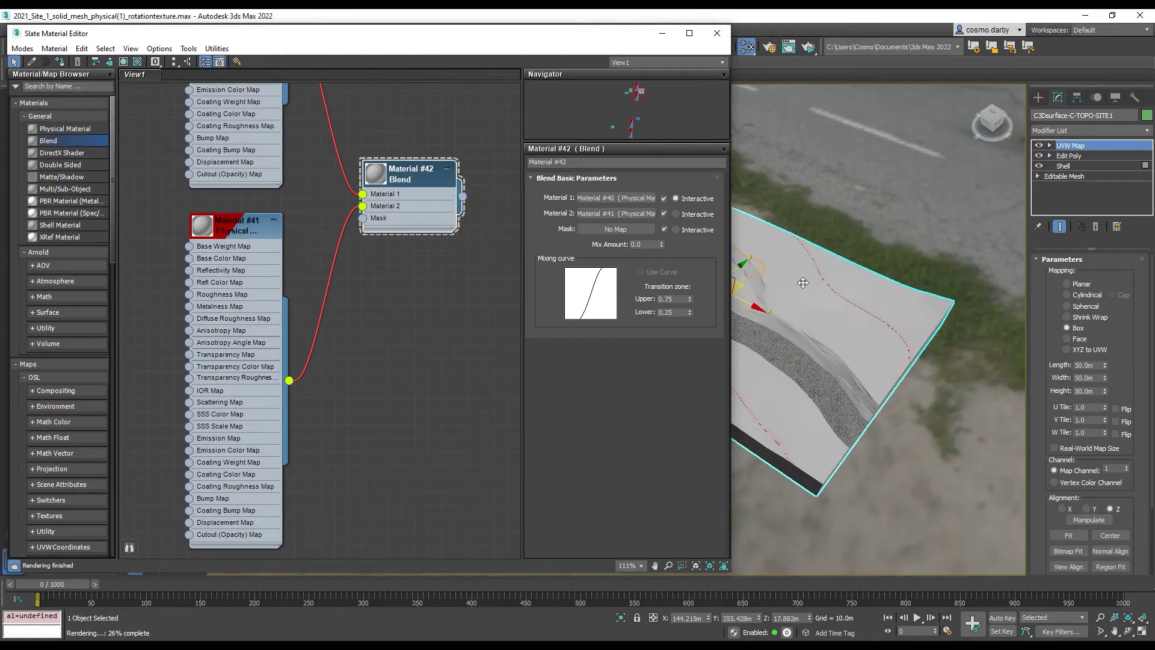
middle_drag(803, 282, 902, 309)
scroll(848, 316, up, 2)
scroll(847, 321, down, 3)
alt+middle_drag(845, 355, 841, 322)
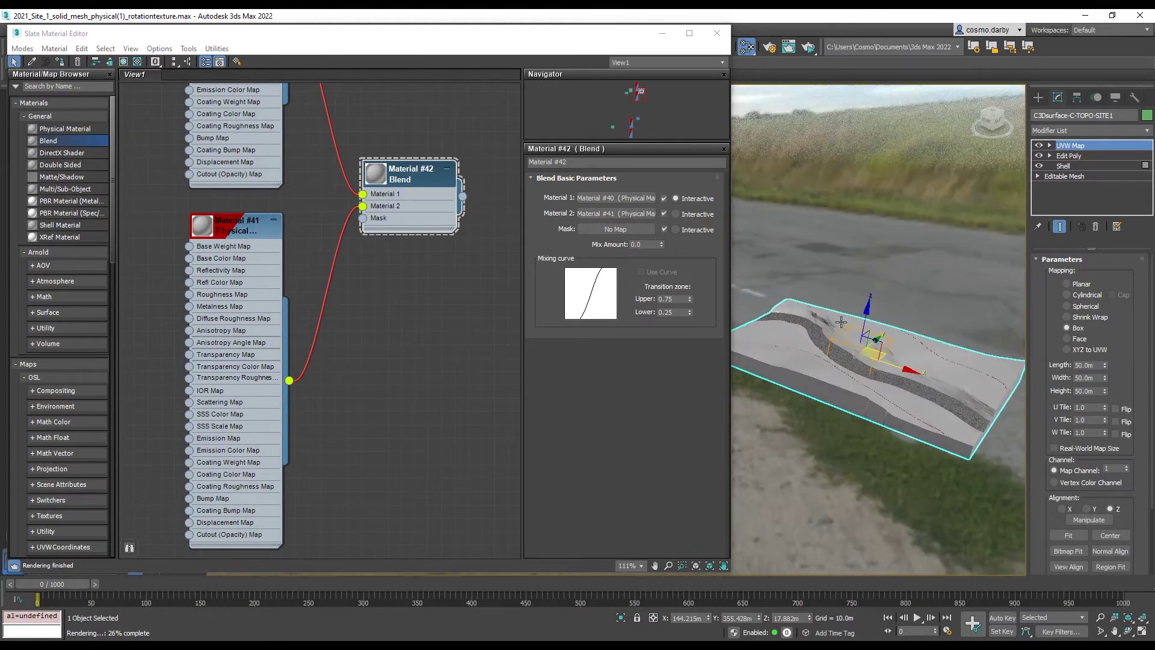
- Set the base color of physical Material #40 to cyan with RGB 0.0, 0.62, 0.645
middle_drag(277, 185, 306, 309)
scroll(346, 219, down, 1)
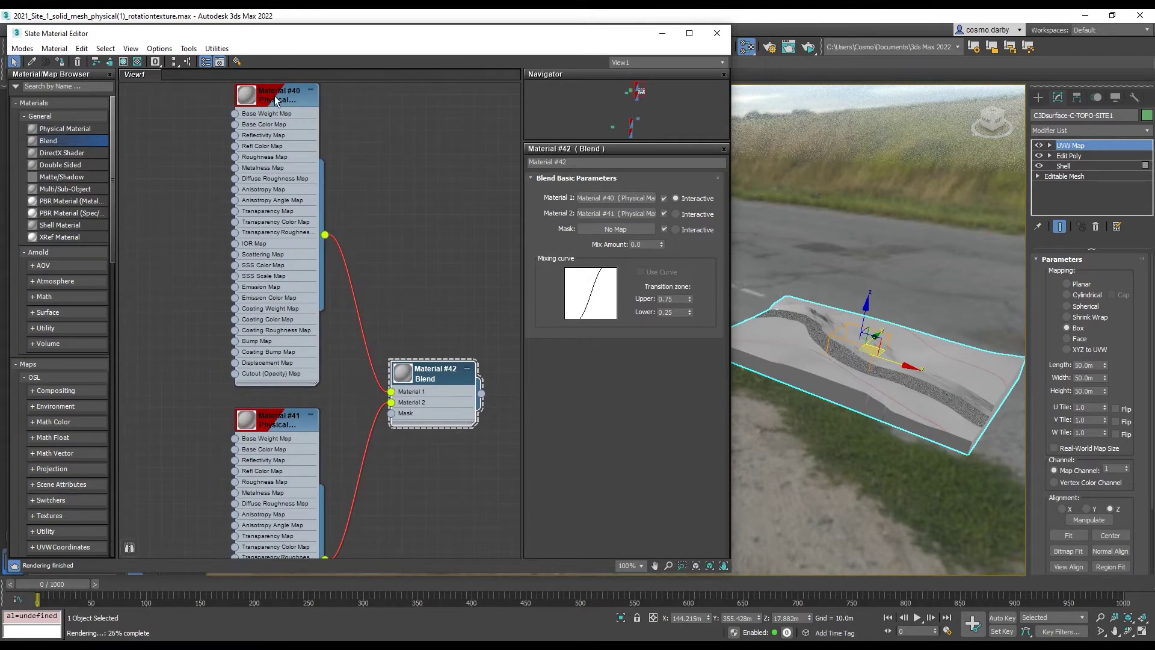
double_click(275, 101)
click(683, 387)
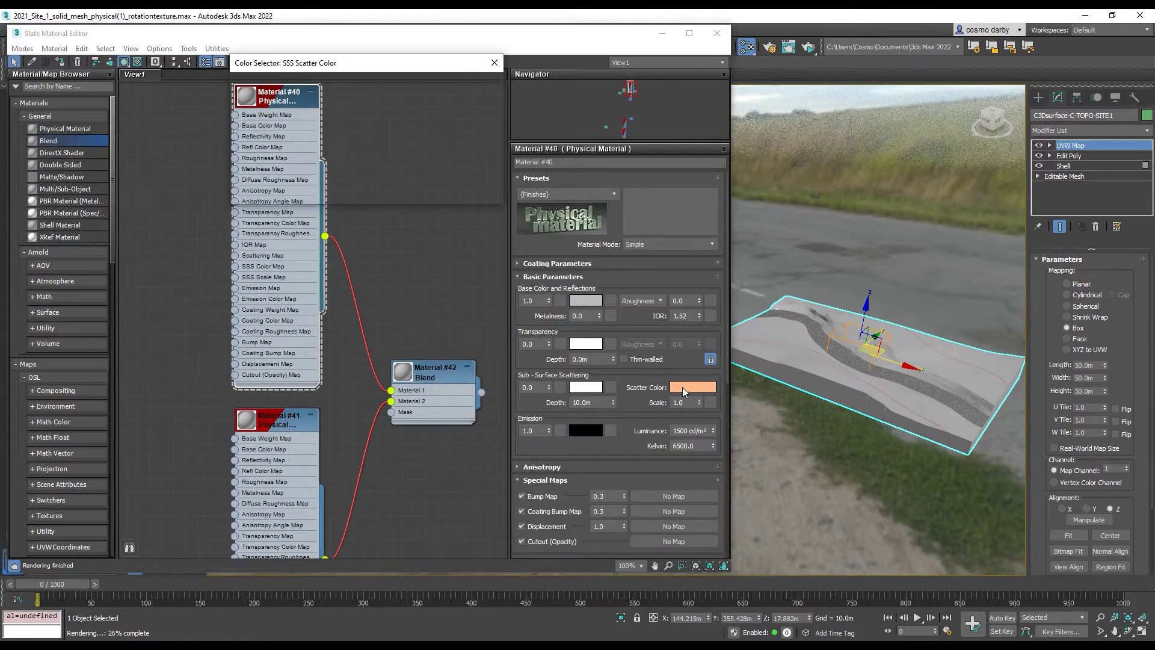
click(478, 190)
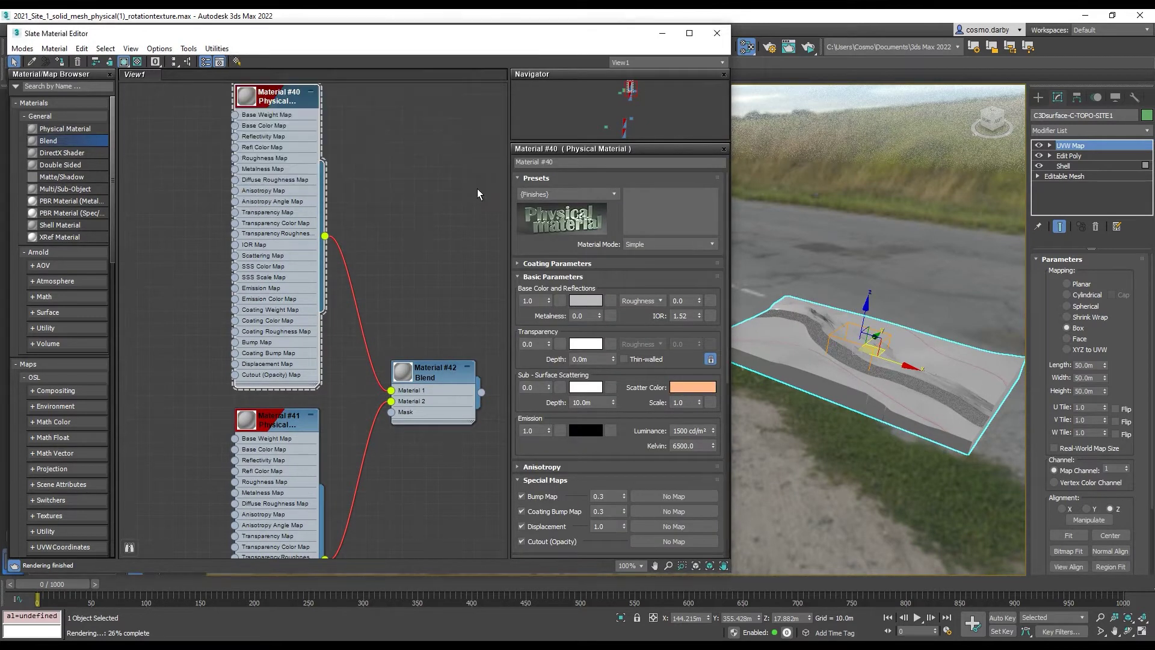
click(579, 301)
drag(258, 151, 292, 121)
drag(355, 134, 355, 88)
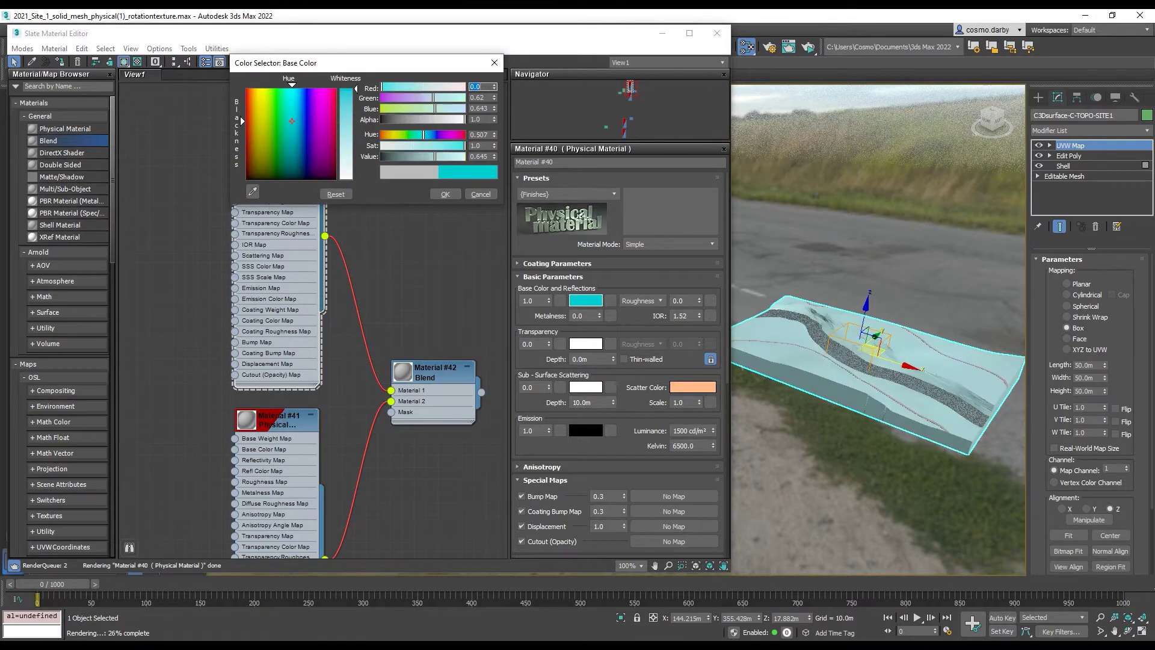
click(445, 194)
- Set the base color of physical Material #41 to a saturated orange
double_click(263, 443)
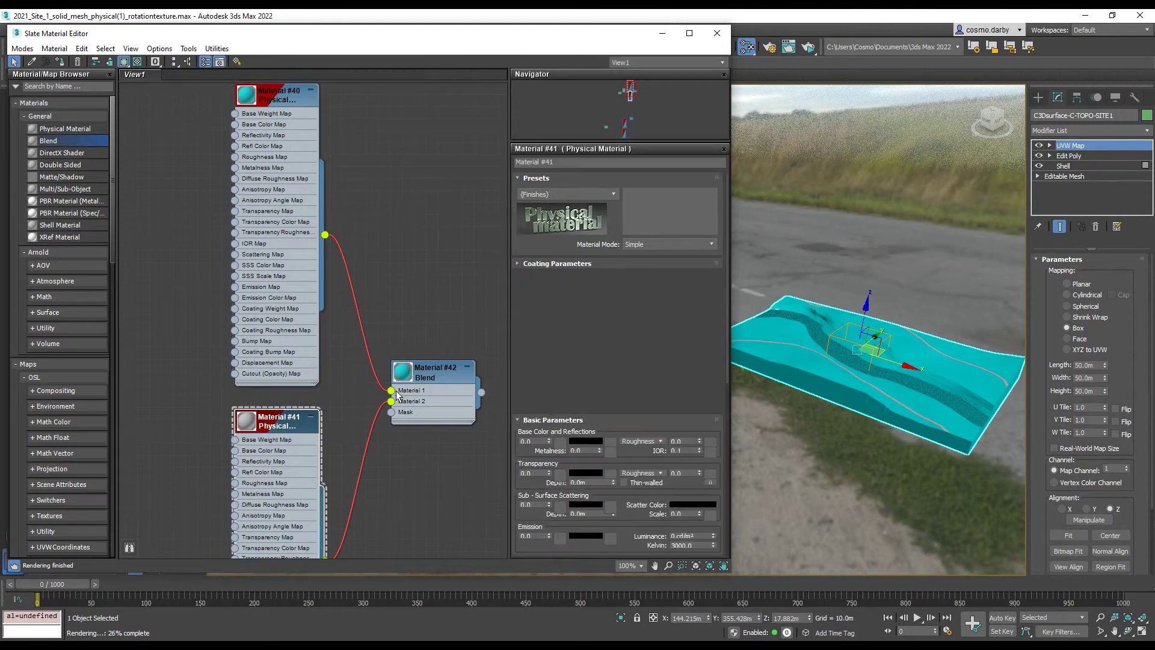
click(573, 300)
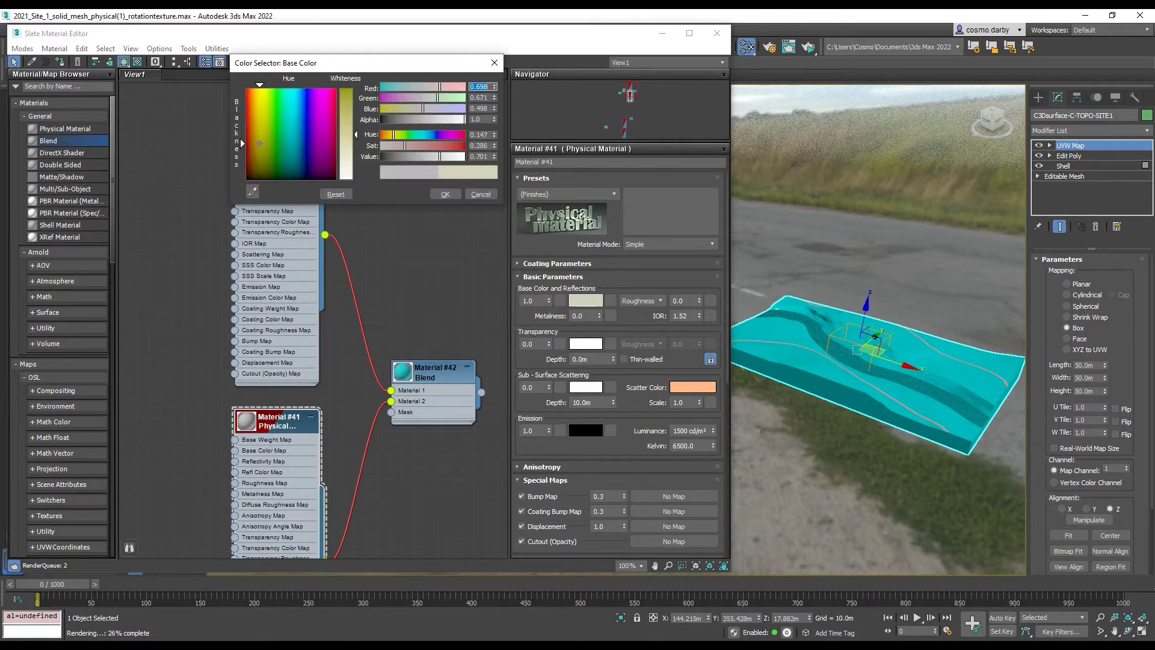
drag(346, 134, 346, 179)
drag(420, 158, 437, 158)
click(445, 193)
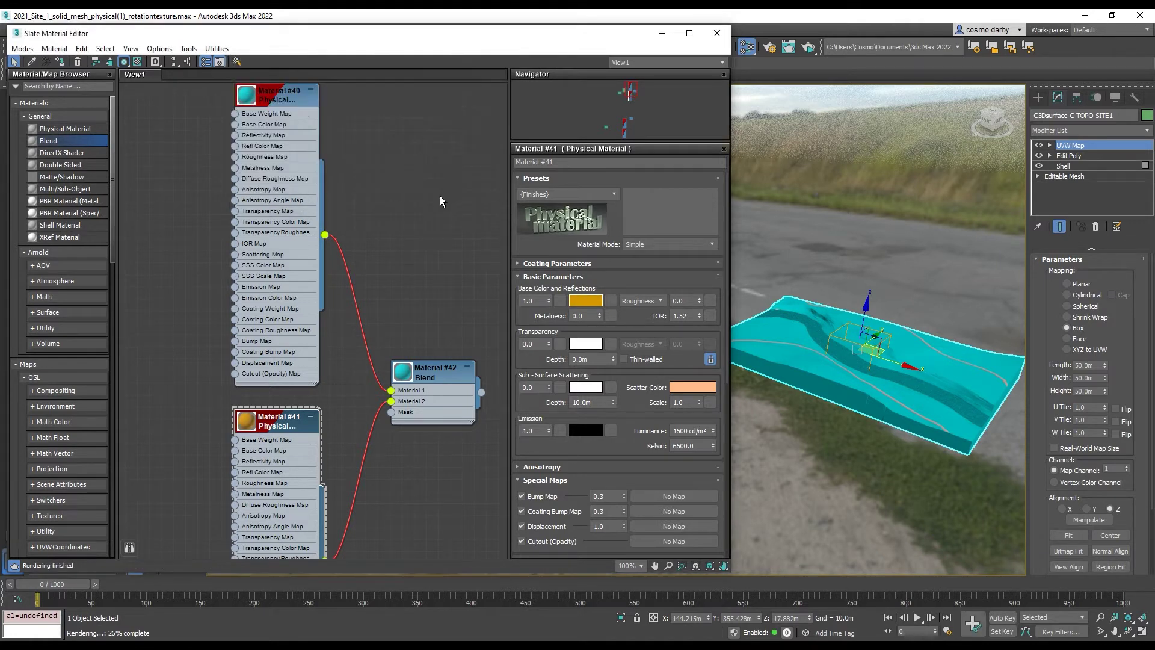
- Preview the terrain with the unmasked Blend material in an ActiveShade render and close the render window
scroll(311, 252, down, 2)
alt+middle_drag(857, 252, 834, 282)
click(808, 48)
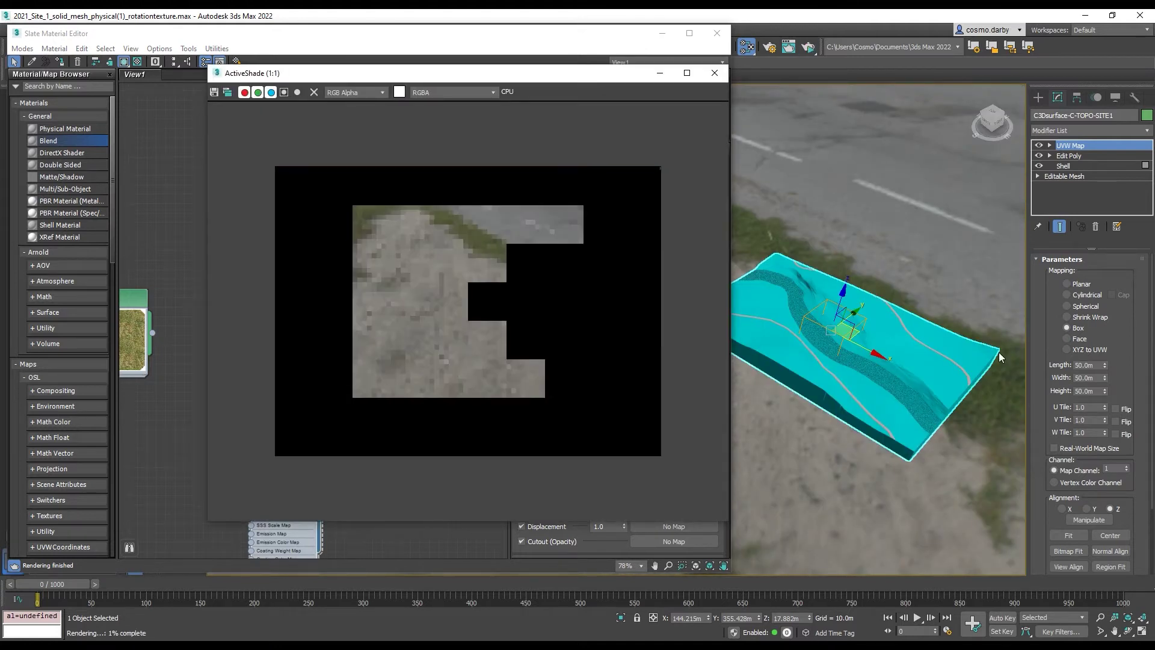
scroll(530, 327, up, 1)
scroll(487, 307, down, 1)
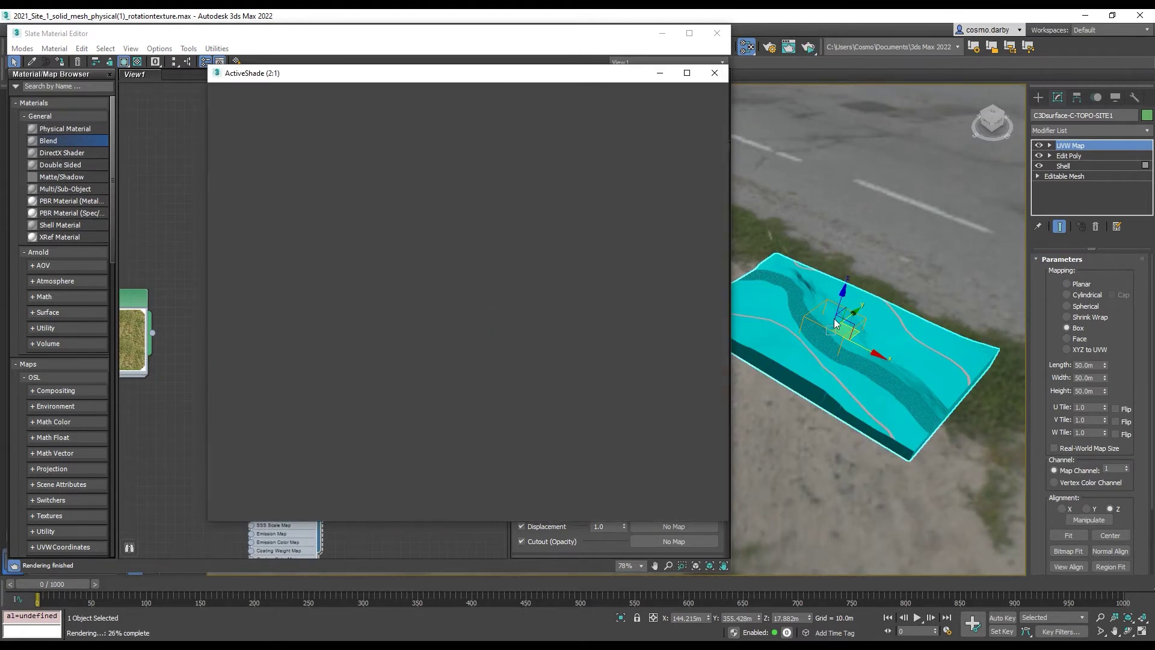
scroll(809, 305, up, 3)
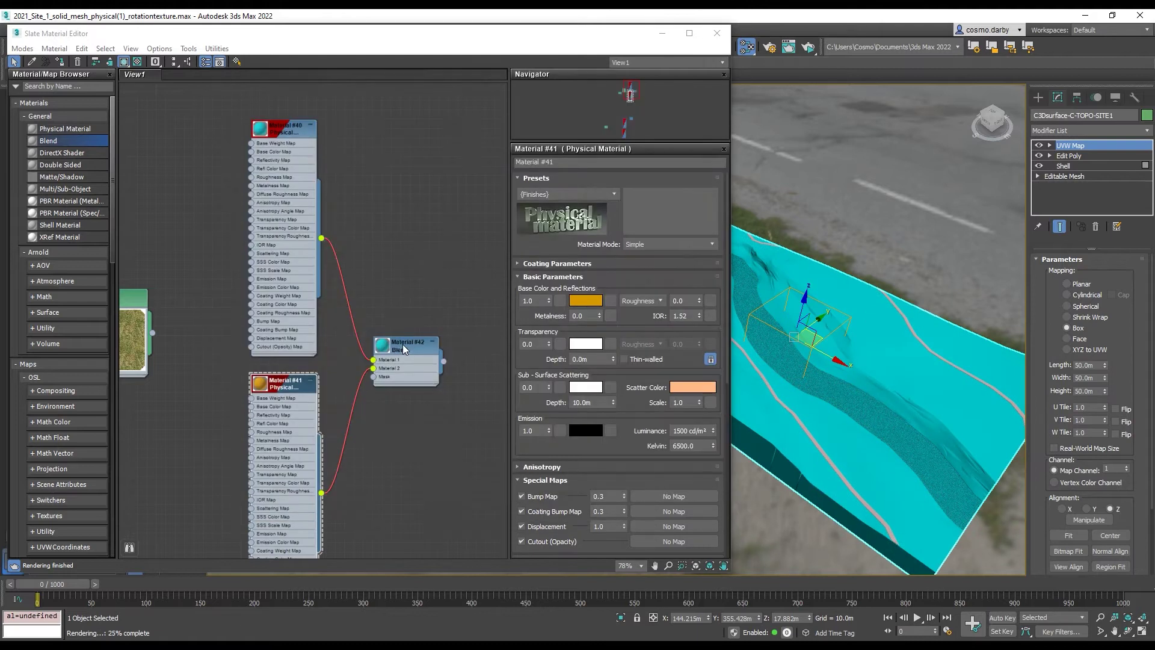
- Add an OSL Noise map to the node graph below Material #41
scroll(390, 377, up, 2)
scroll(376, 397, down, 3)
middle_drag(397, 482, 424, 345)
scroll(343, 523, down, 1)
middle_drag(340, 529, 352, 421)
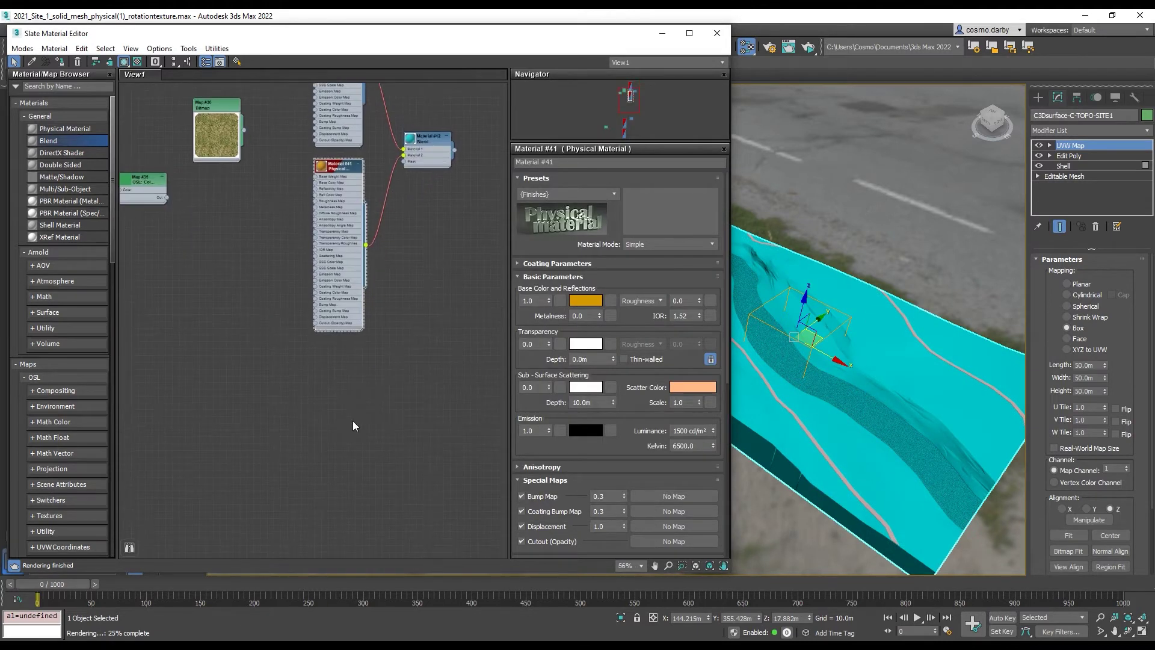
right_click(342, 362)
mouse_move(397, 383)
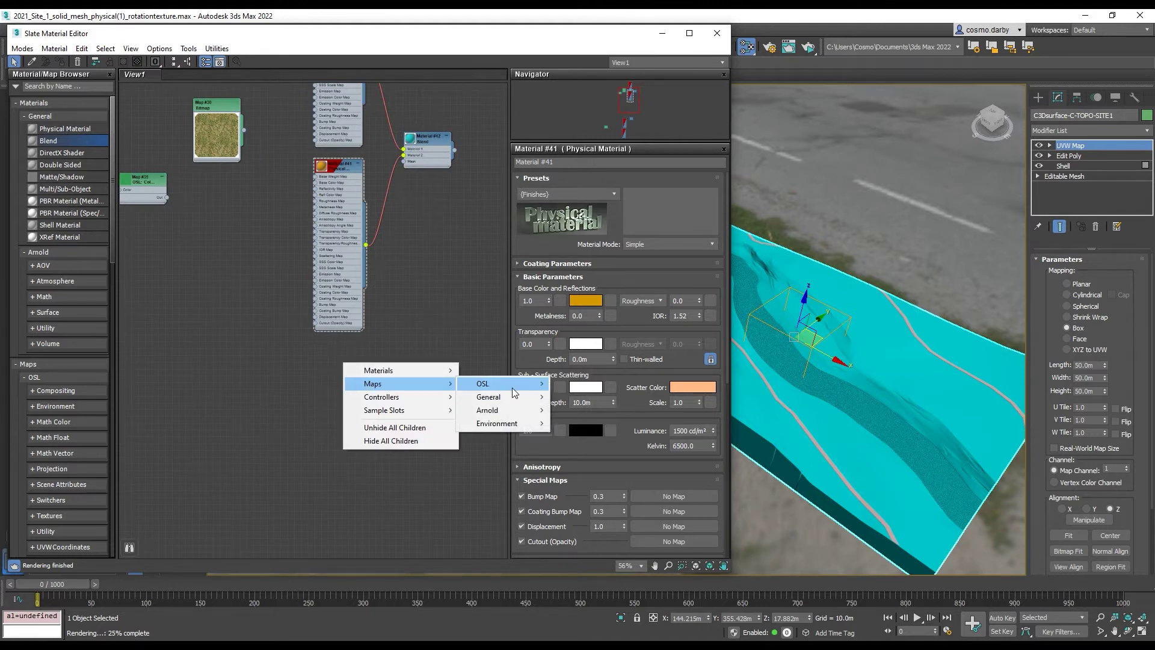
mouse_move(515, 390)
click(577, 263)
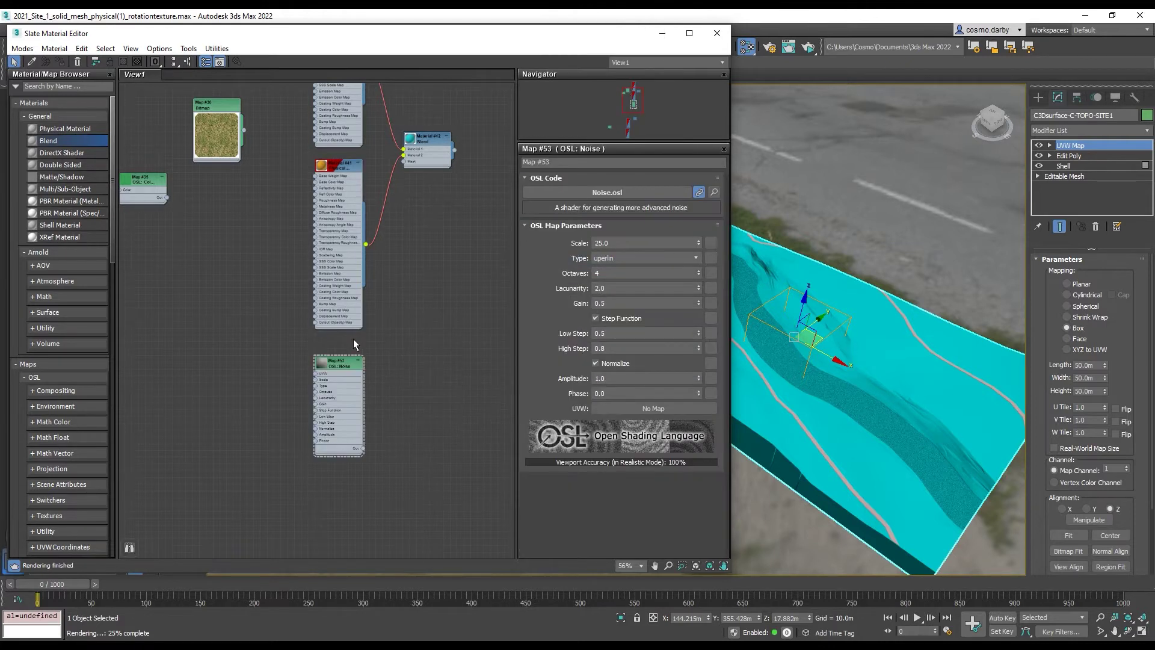
- Connect the Noise map's output to the Blend material's Mask input and open the Blend parameters
scroll(352, 338, up, 2)
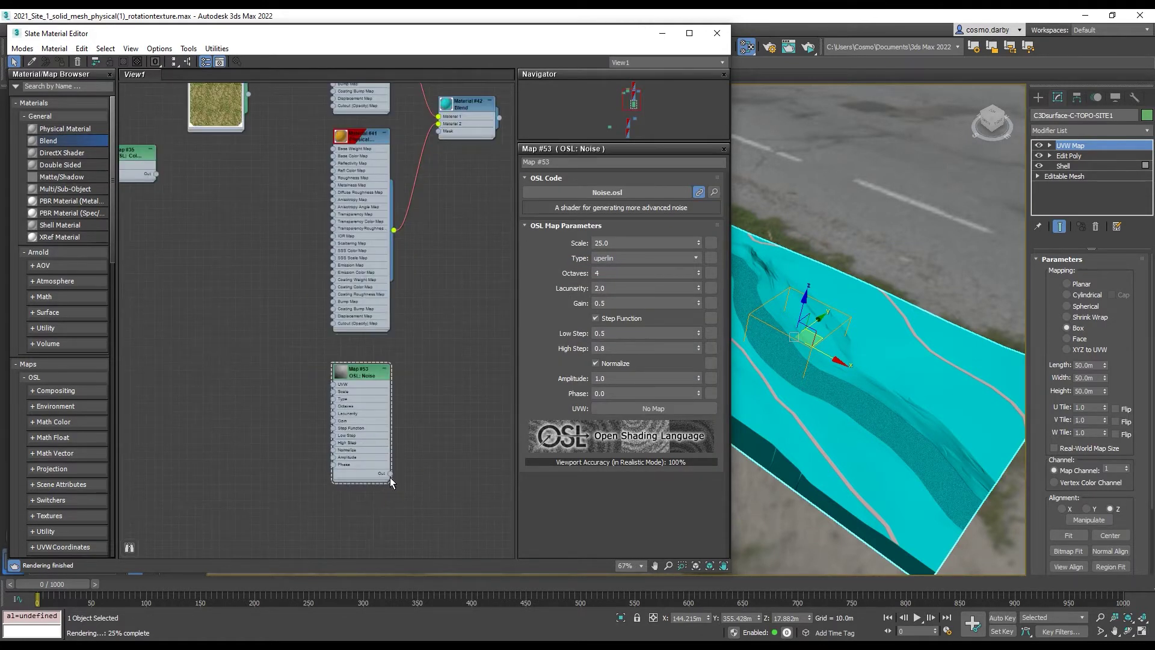
scroll(431, 160, up, 5)
drag(390, 474, 441, 114)
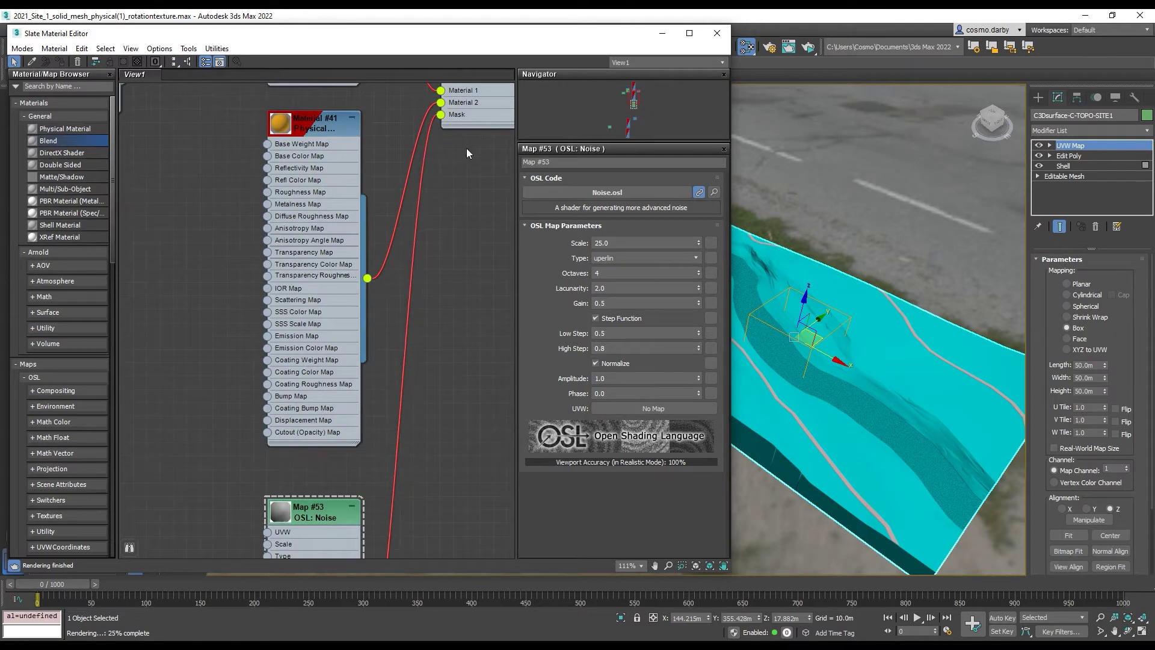
scroll(457, 211, down, 2)
middle_drag(460, 211, 393, 348)
scroll(425, 207, up, 2)
double_click(424, 209)
middle_drag(424, 168, 407, 153)
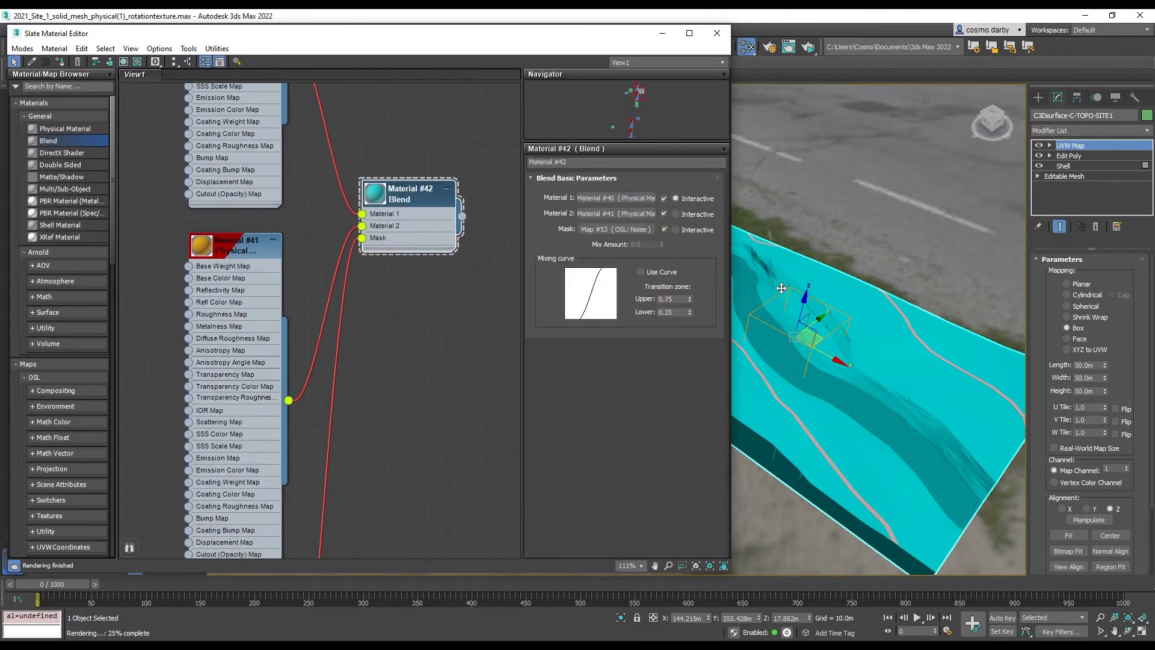
- Render the noise-masked blend on the terrain in ActiveShade, examine the color distribution up close, and close the render window
middle_drag(781, 288, 795, 285)
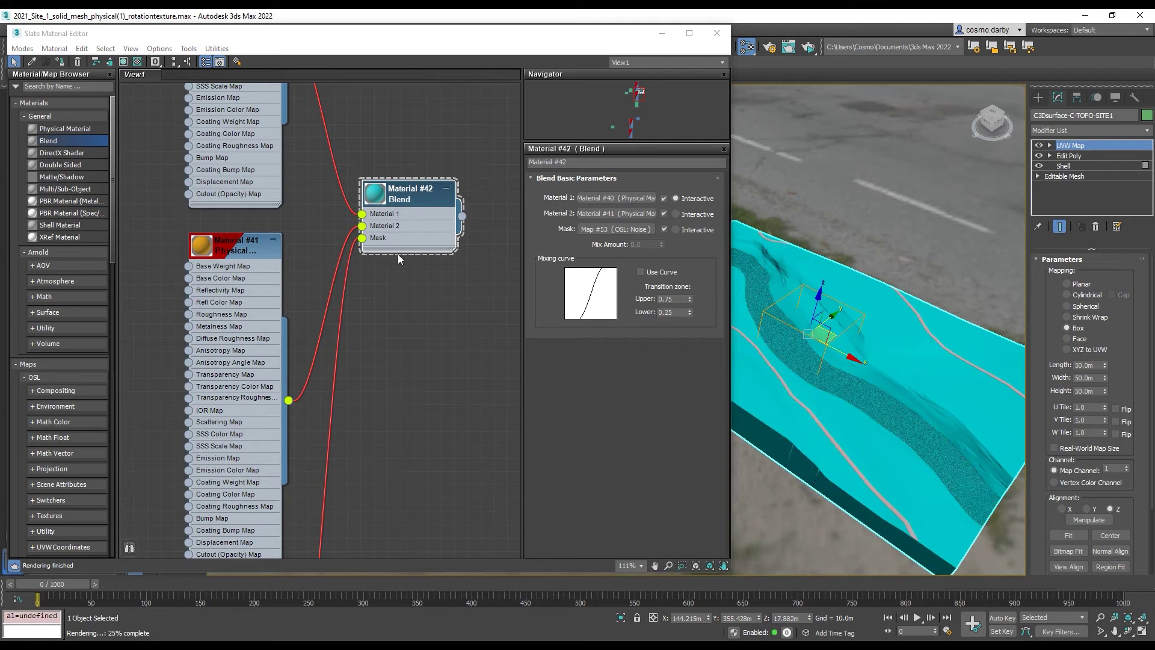
scroll(398, 259, down, 2)
click(790, 47)
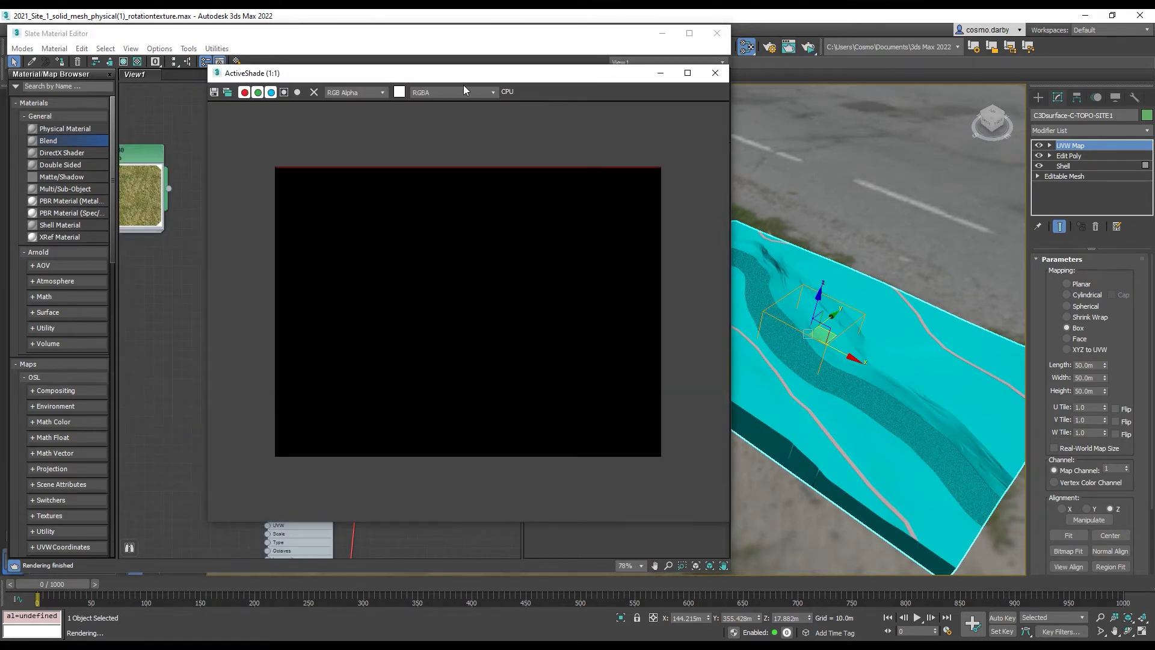
drag(473, 75, 617, 58)
scroll(643, 290, up, 1)
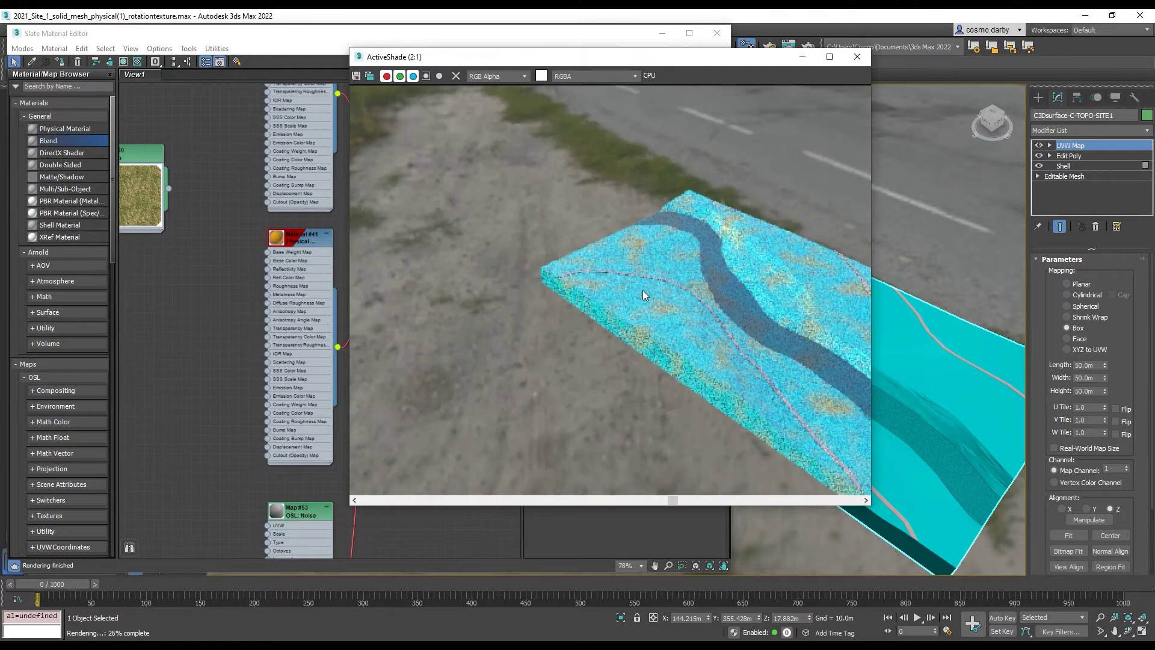
scroll(642, 290, down, 1)
scroll(994, 360, up, 2)
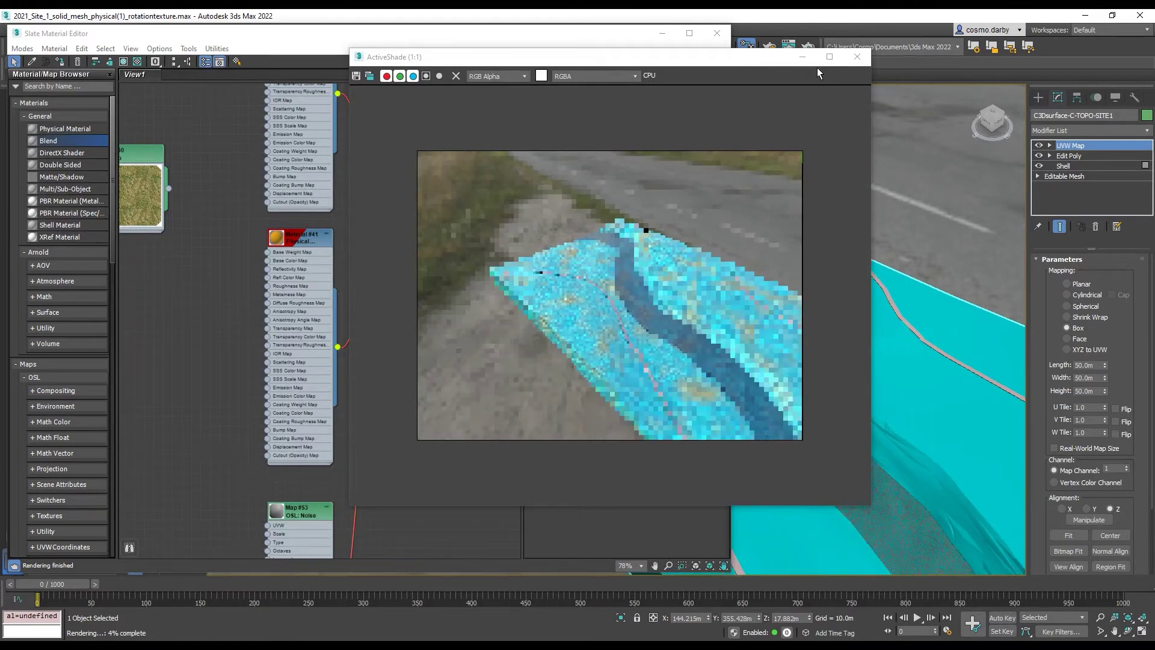
click(857, 57)
click(857, 57)
- Set the OSL Noise map's scale to 8.0 and its low step to 0.3
scroll(385, 360, down, 2)
middle_drag(385, 359, 391, 237)
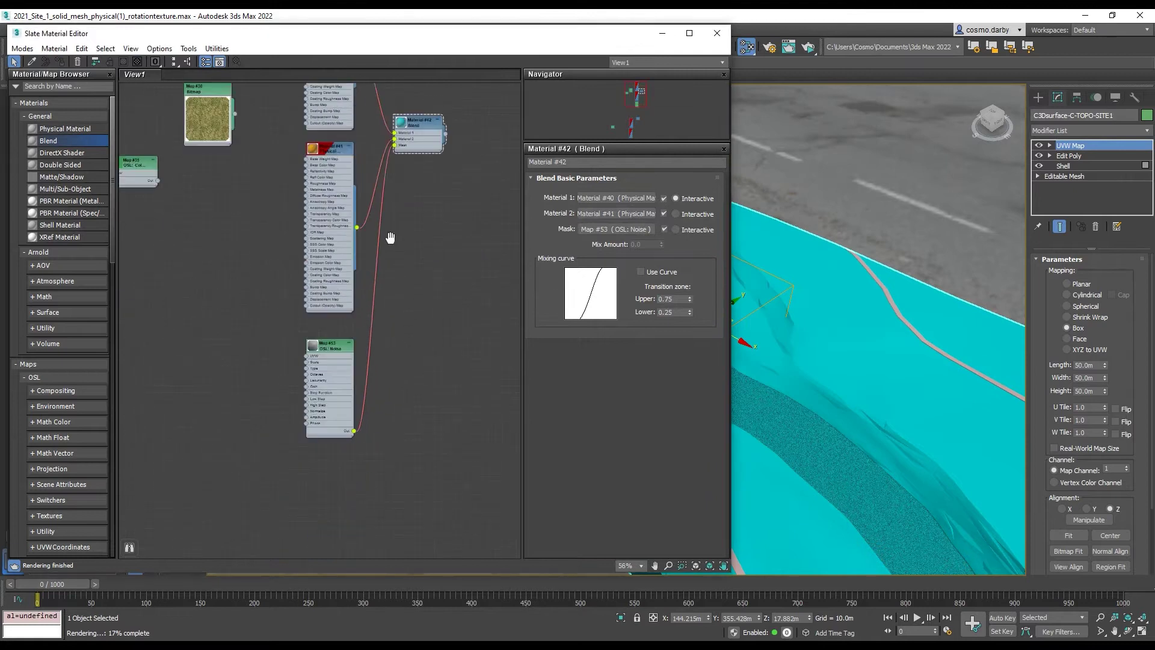
scroll(344, 269, up, 5)
double_click(331, 228)
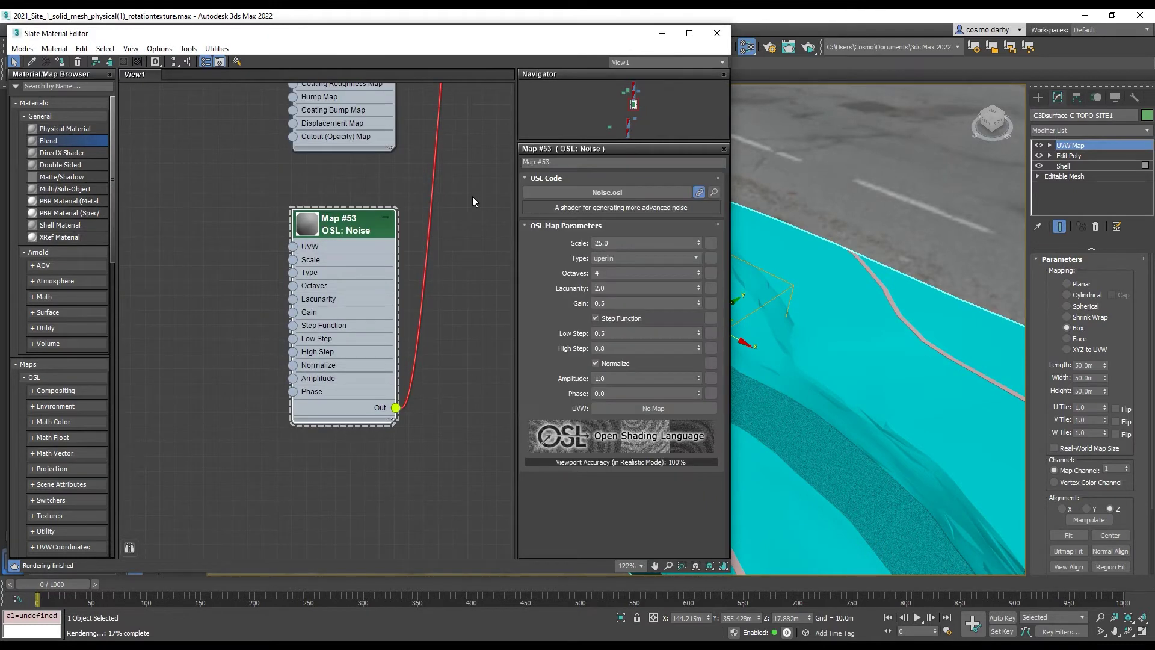
drag(619, 240, 564, 237)
text(8)
key(Return)
drag(618, 339, 559, 342)
text(.3)
key(Return)
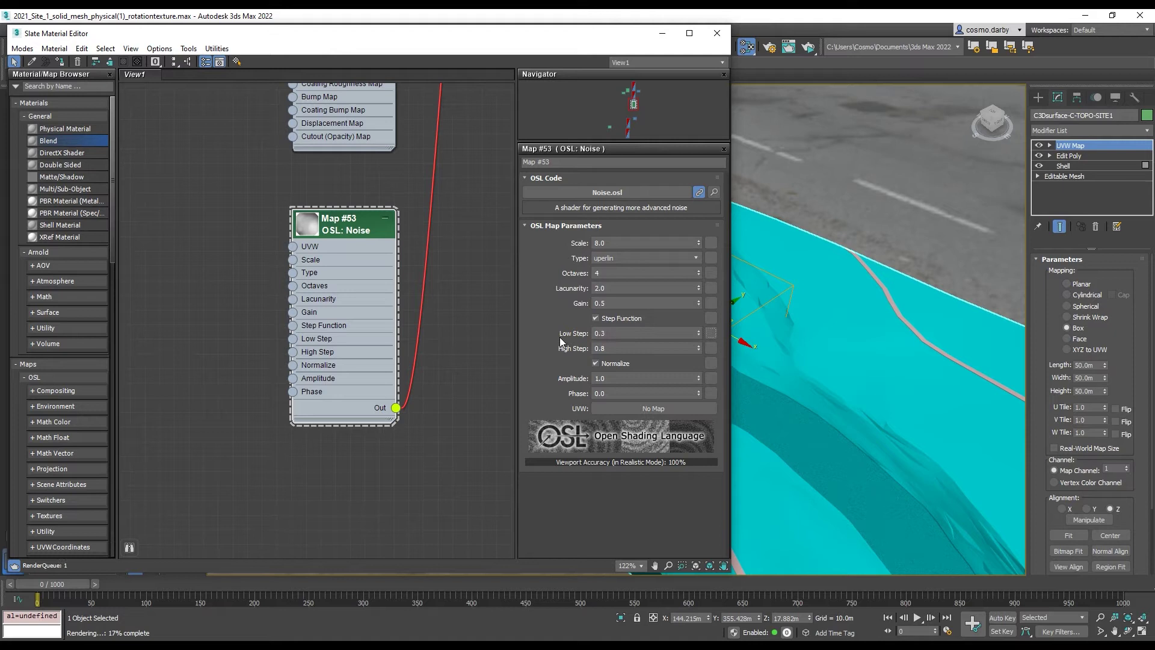
scroll(454, 215, down, 2)
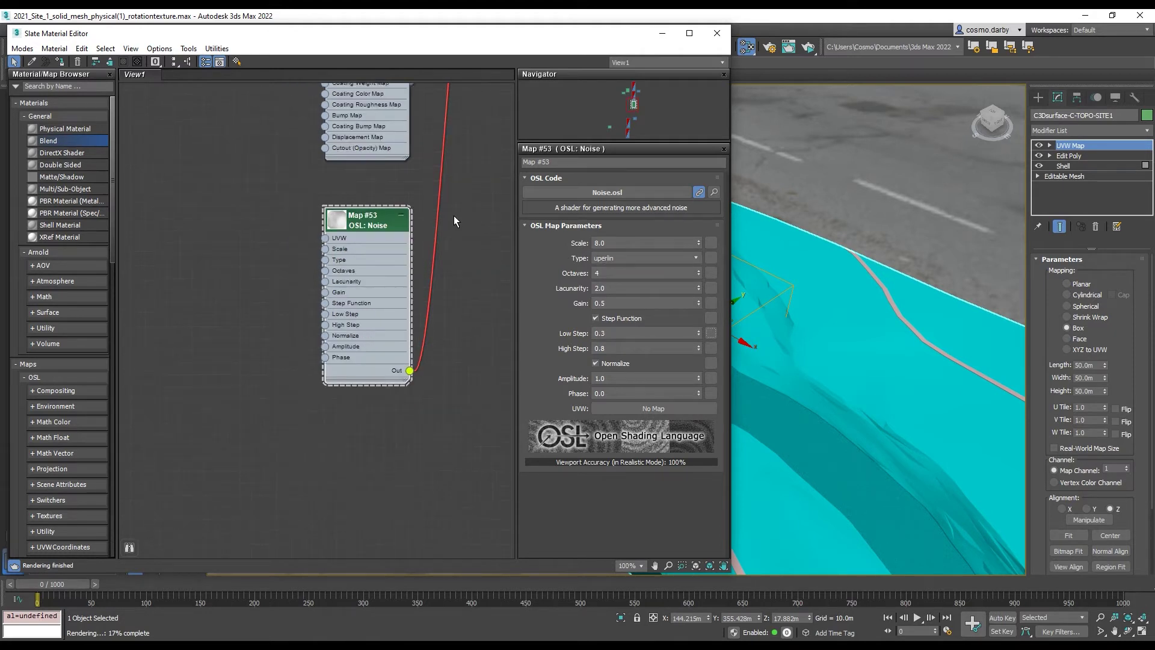
- Render the terrain in ActiveShade, examine the noise-masked color distribution up close, and close the render window
click(807, 48)
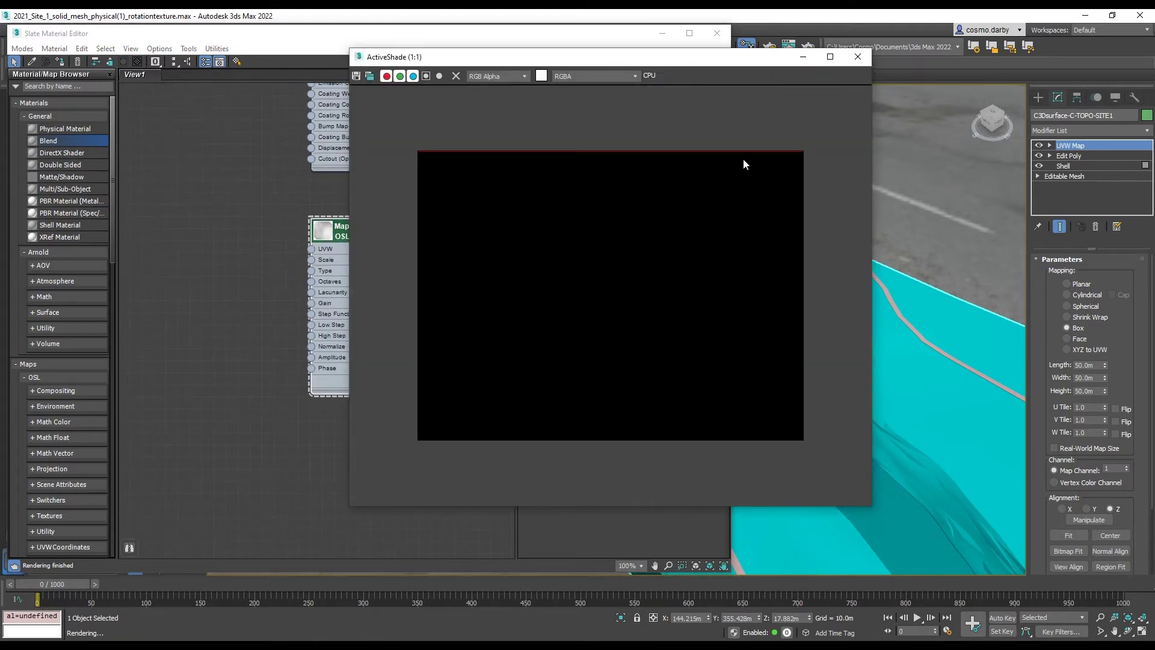
scroll(546, 277, up, 1)
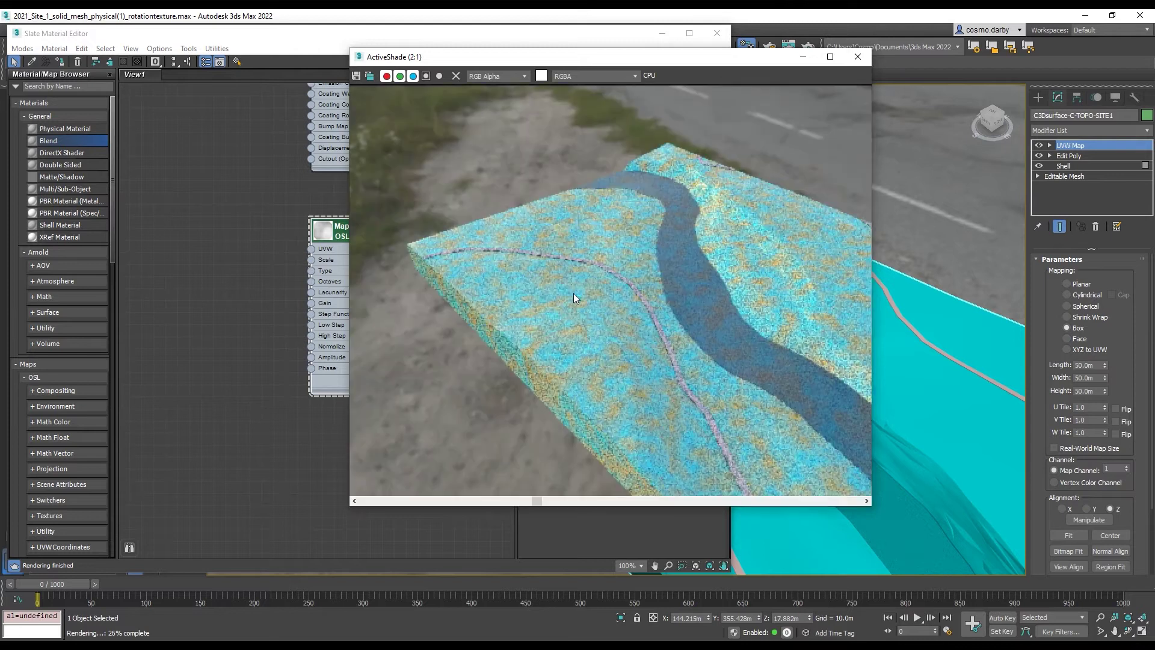
scroll(522, 273, up, 1)
scroll(521, 273, down, 2)
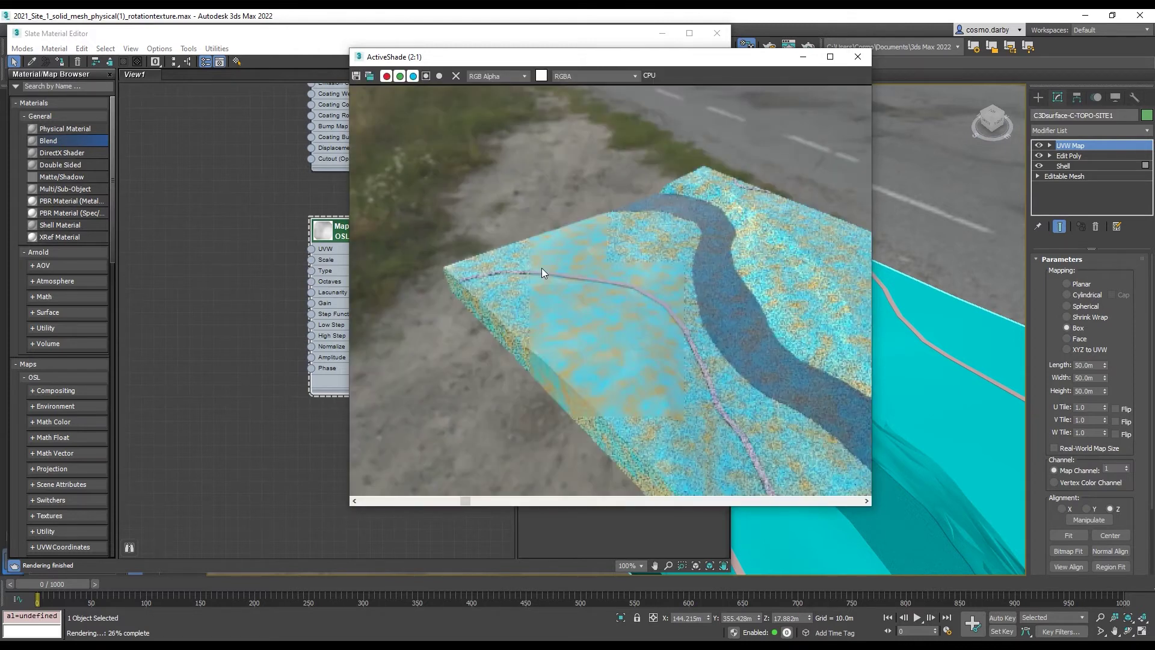
scroll(543, 273, up, 1)
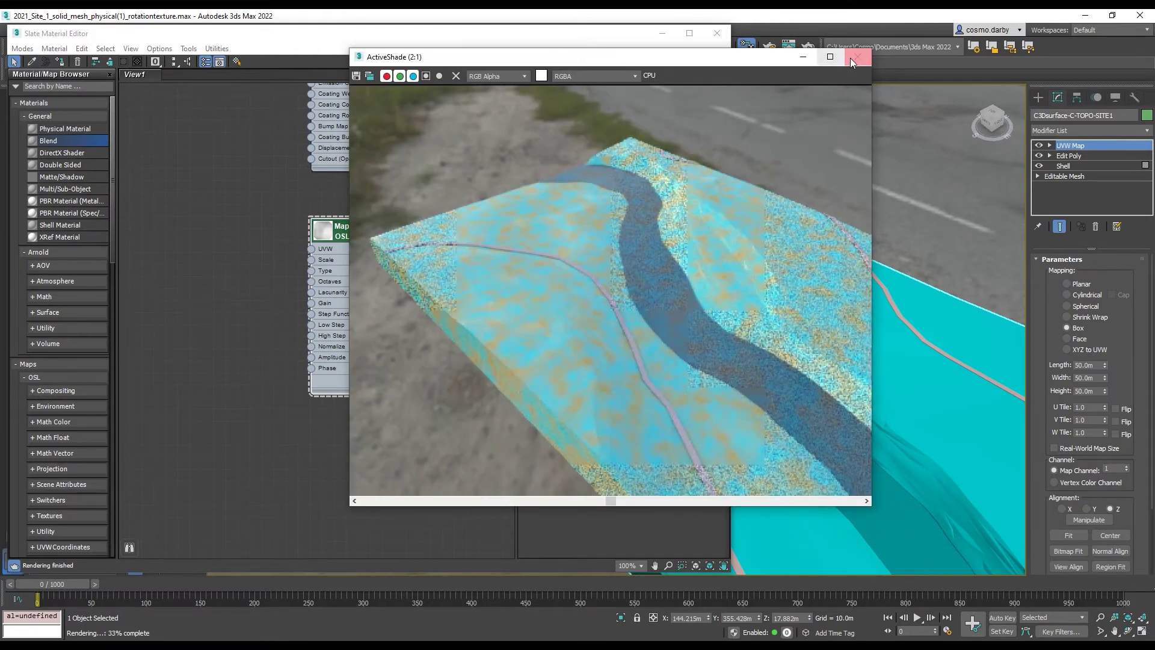
click(857, 57)
- Open the parameters of the grass bitmap, Map #30, in the node graph
middle_drag(281, 193, 348, 305)
scroll(348, 305, down, 2)
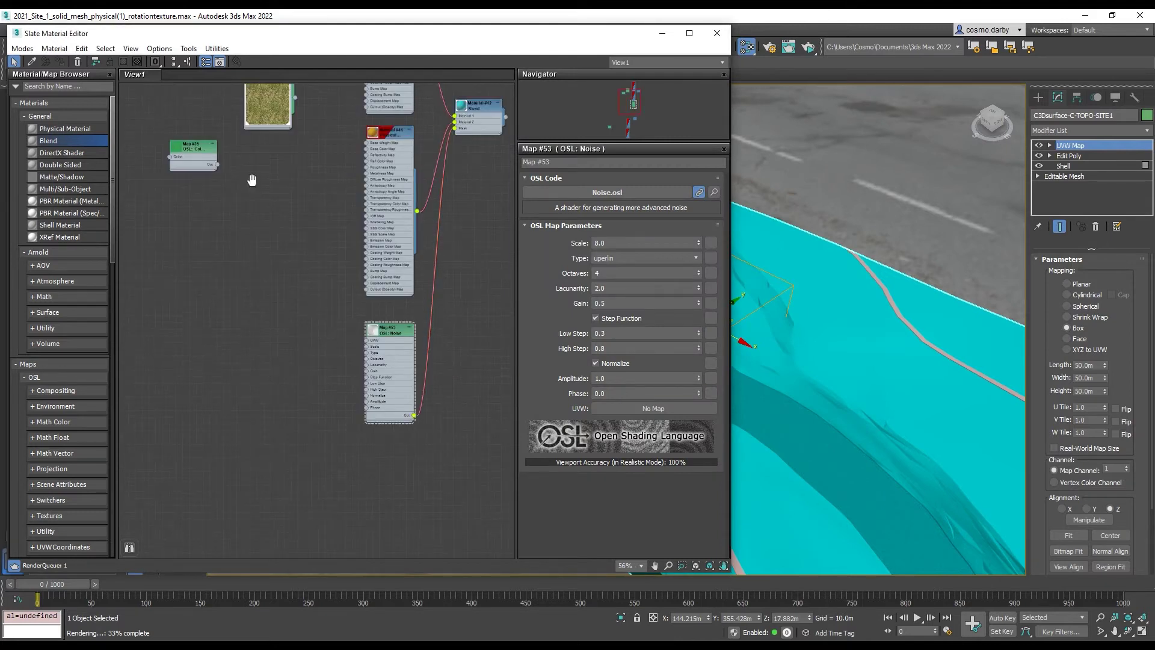
middle_drag(252, 180, 292, 269)
scroll(299, 188, up, 1)
middle_drag(299, 188, 352, 316)
scroll(314, 148, up, 1)
middle_drag(314, 148, 299, 225)
scroll(294, 240, down, 1)
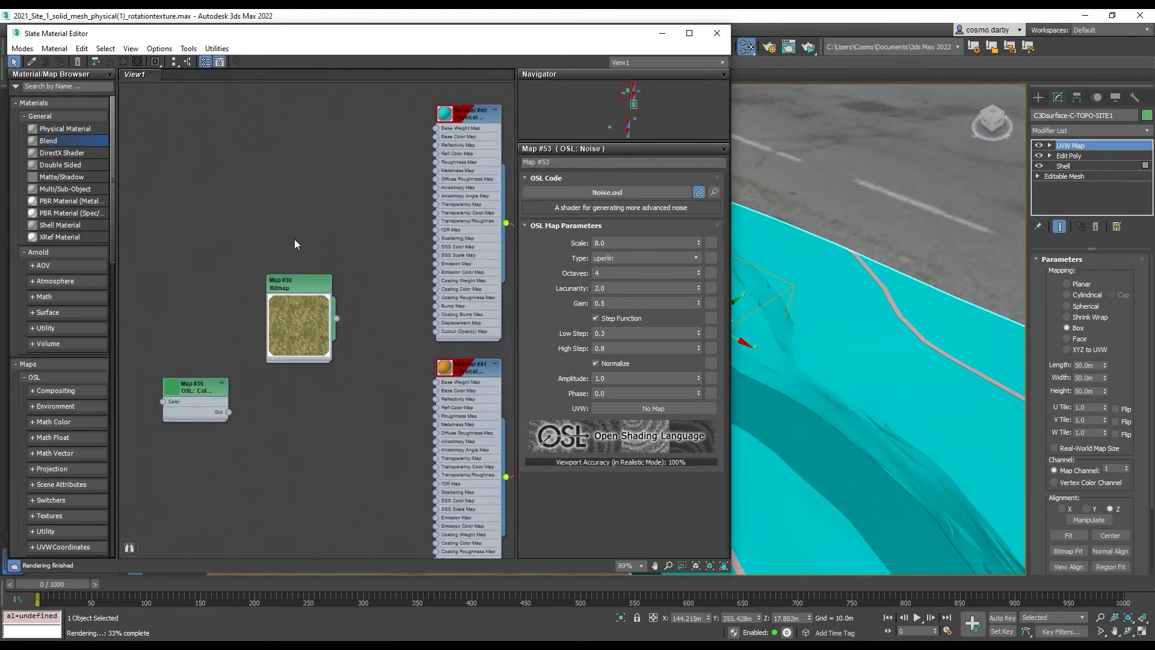
scroll(294, 244, up, 1)
double_click(284, 293)
right_click(293, 246)
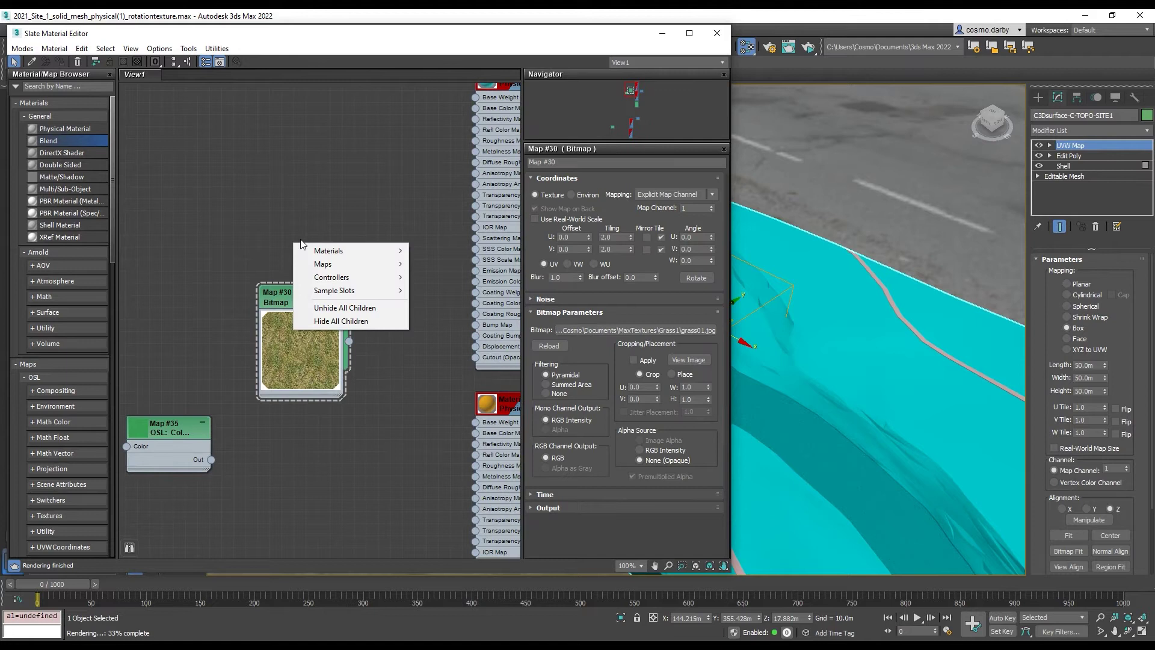
mouse_move(309, 257)
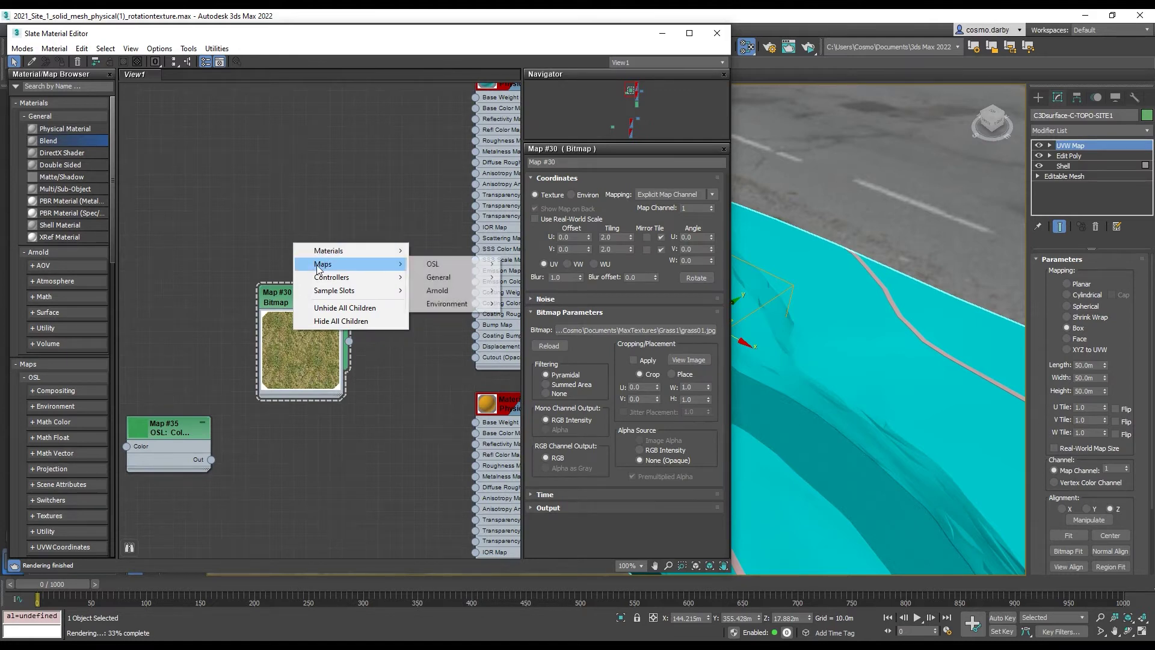
mouse_move(479, 283)
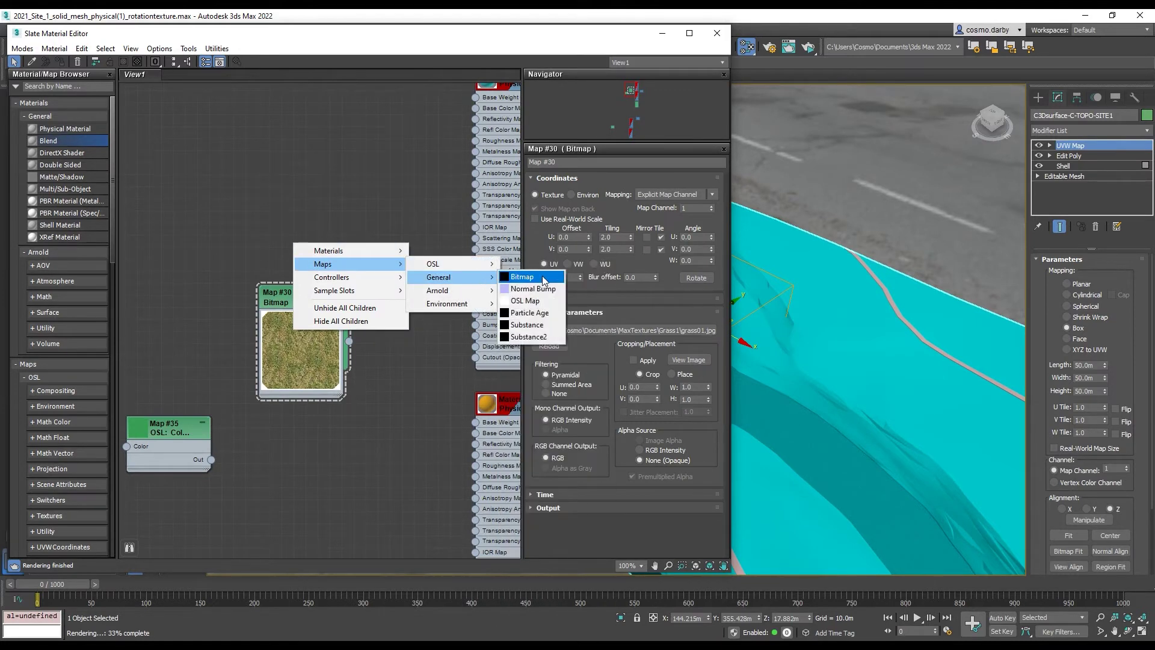
click(355, 206)
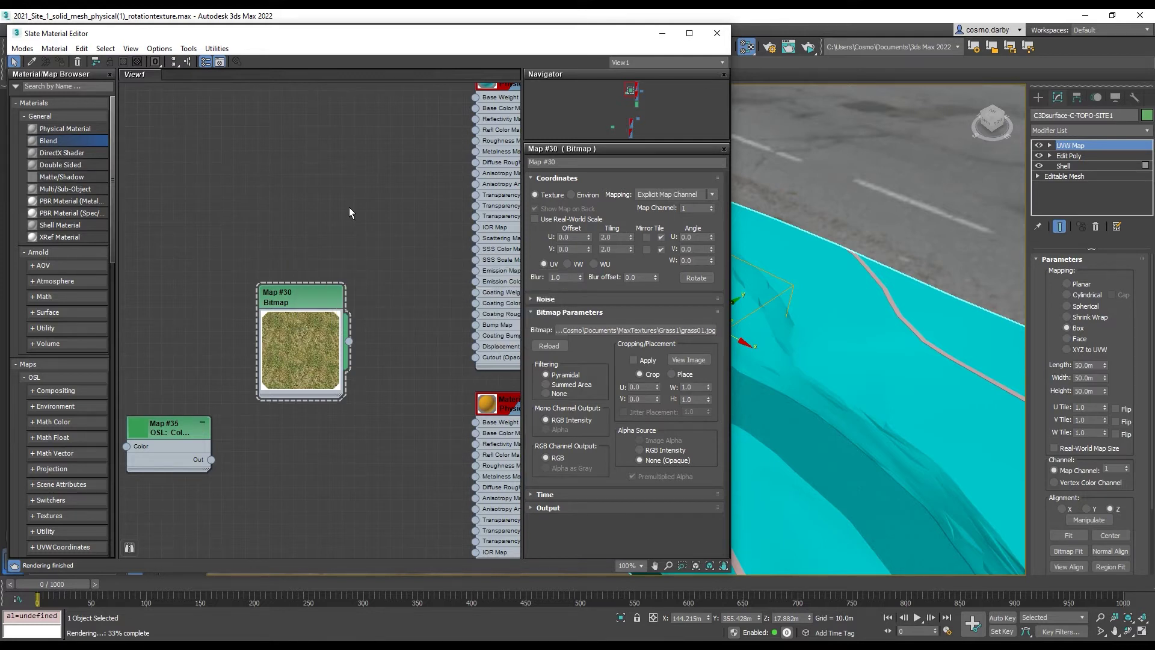
- Duplicate the grass bitmap node directly below the original and open the copy's parameters
scroll(351, 212, down, 1)
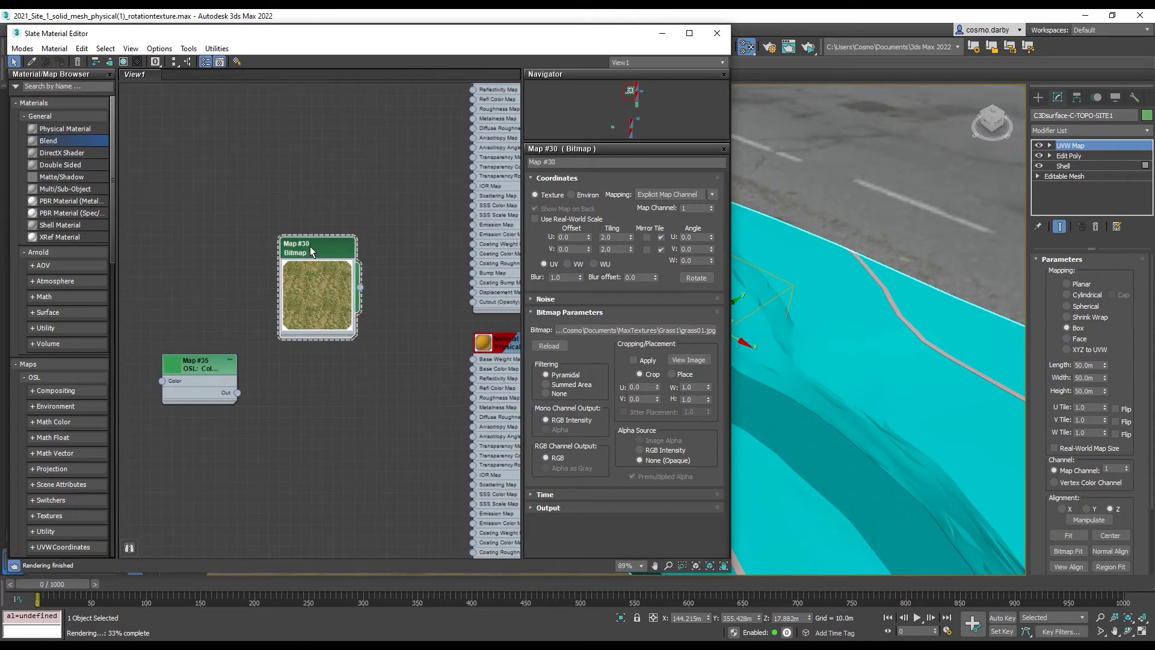
shift+drag(309, 247, 309, 360)
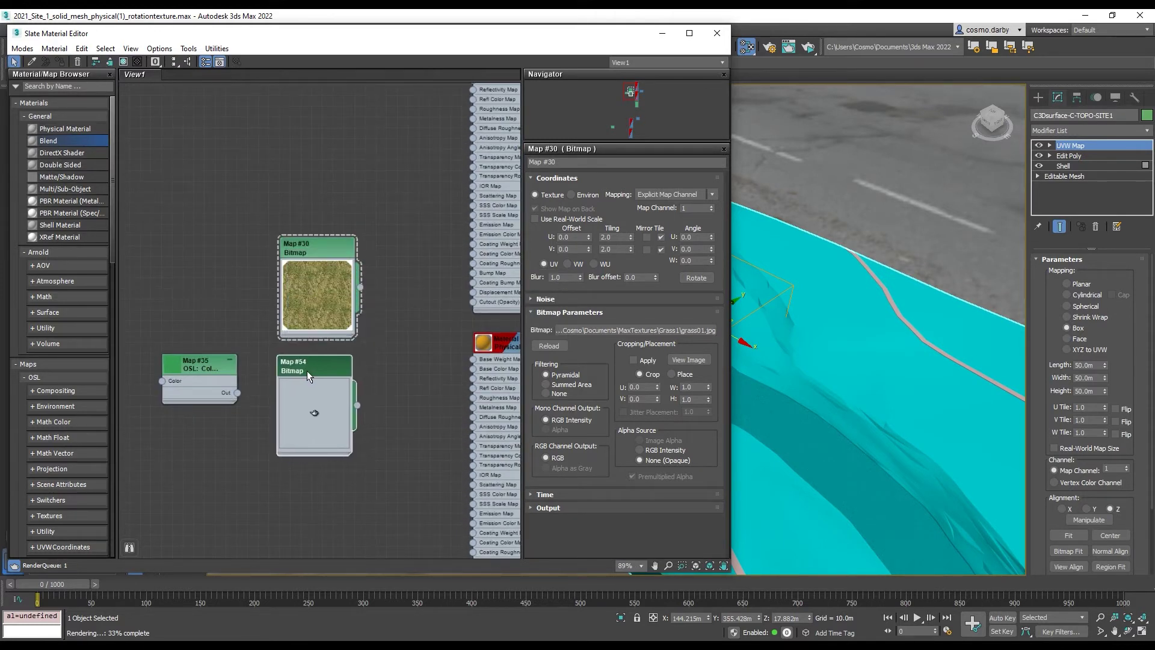
click(342, 366)
scroll(323, 389, up, 2)
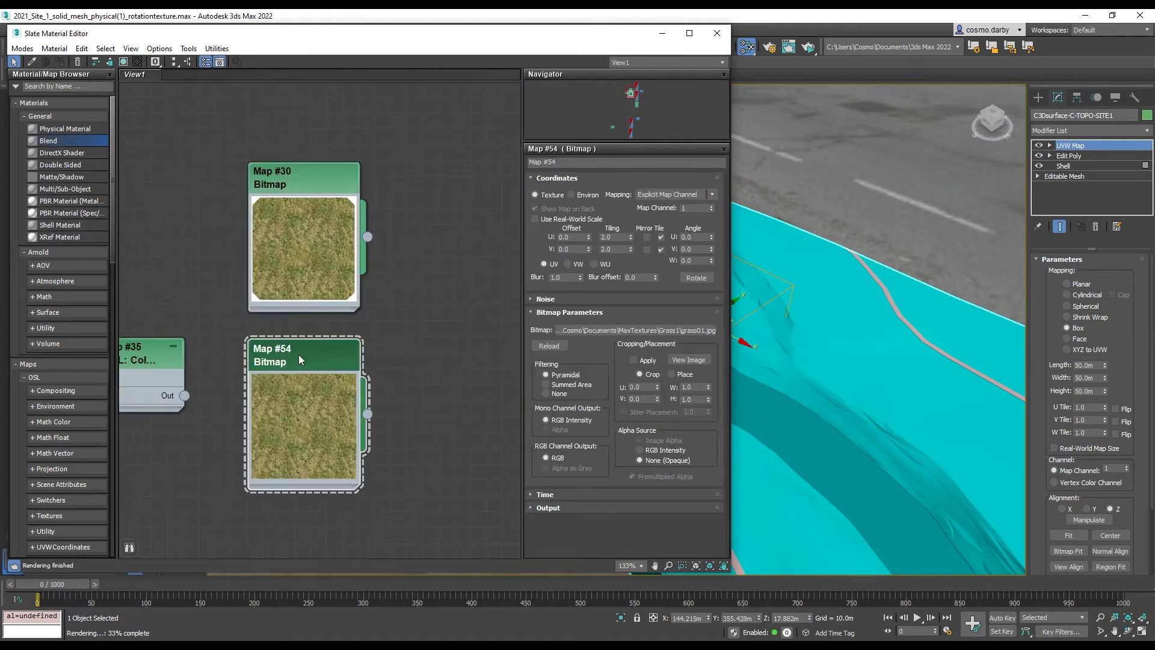
middle_drag(362, 335, 386, 268)
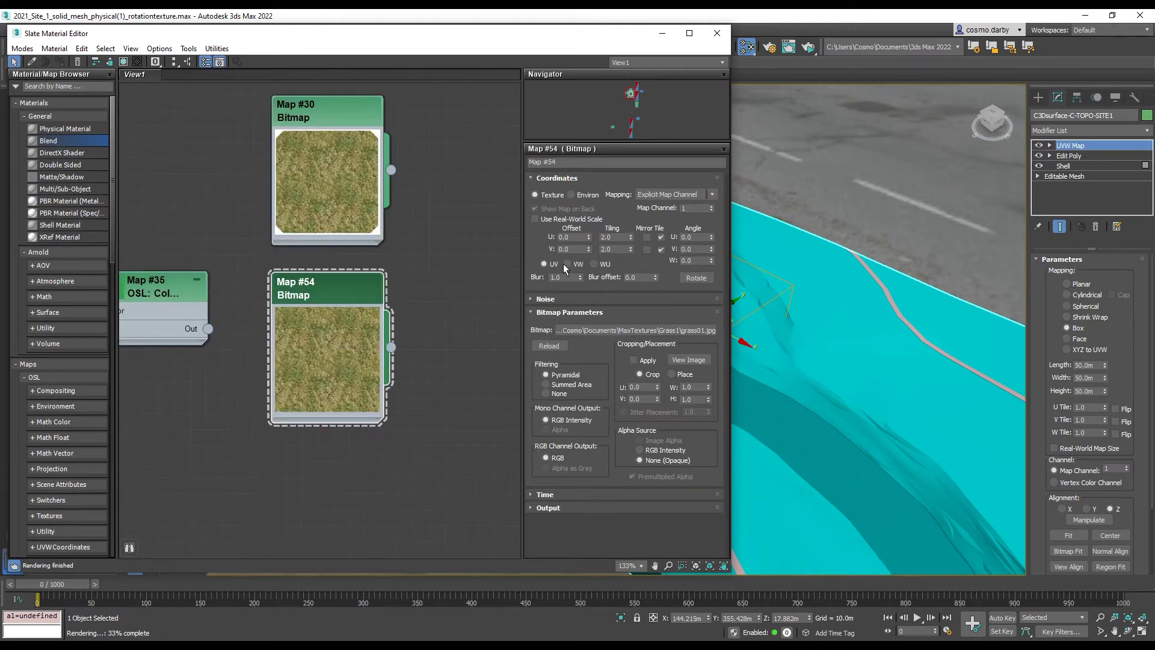
- Set the duplicated grass bitmap's W angle to 90
click(696, 260)
text(90)
key(Return)
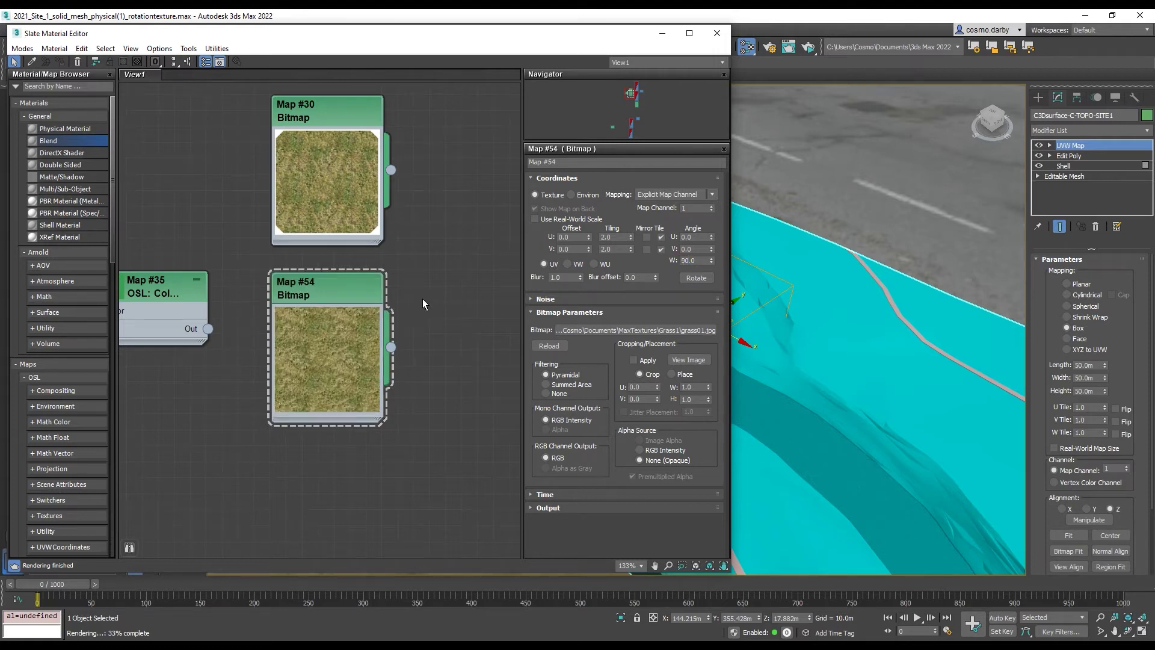
- Connect the original grass bitmap to Material #40's Base Color Map and the rotated copy to Material #41's Base Color Map
scroll(380, 277, down, 5)
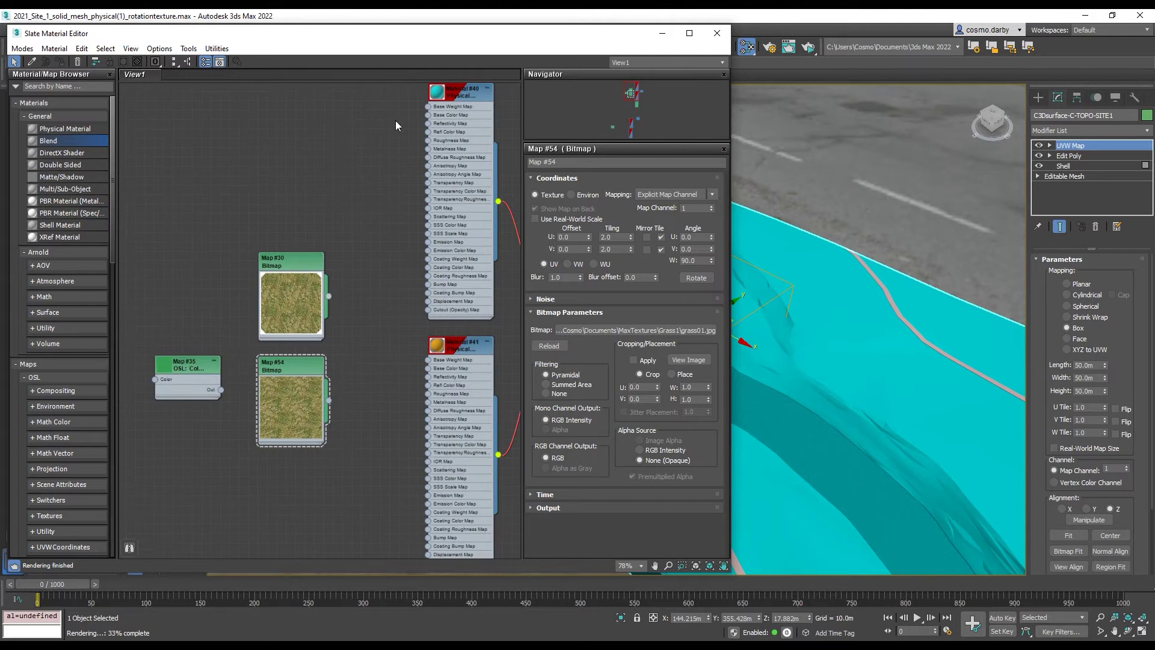
drag(329, 296, 433, 105)
scroll(397, 150, up, 2)
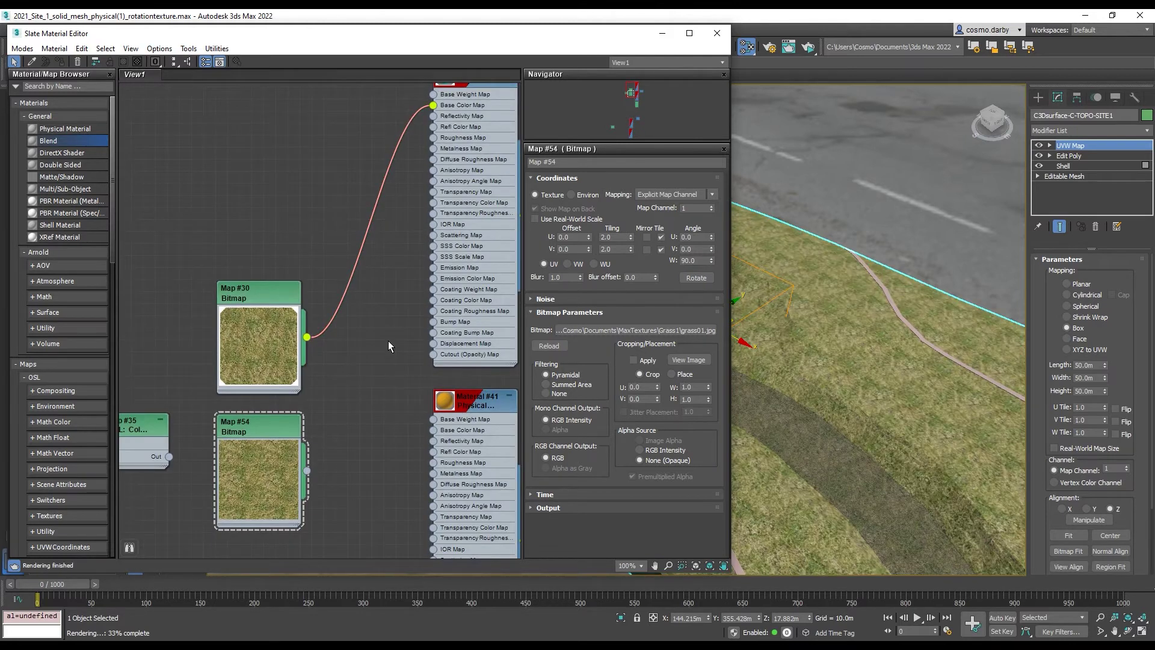
middle_drag(388, 341, 365, 236)
drag(283, 365, 410, 325)
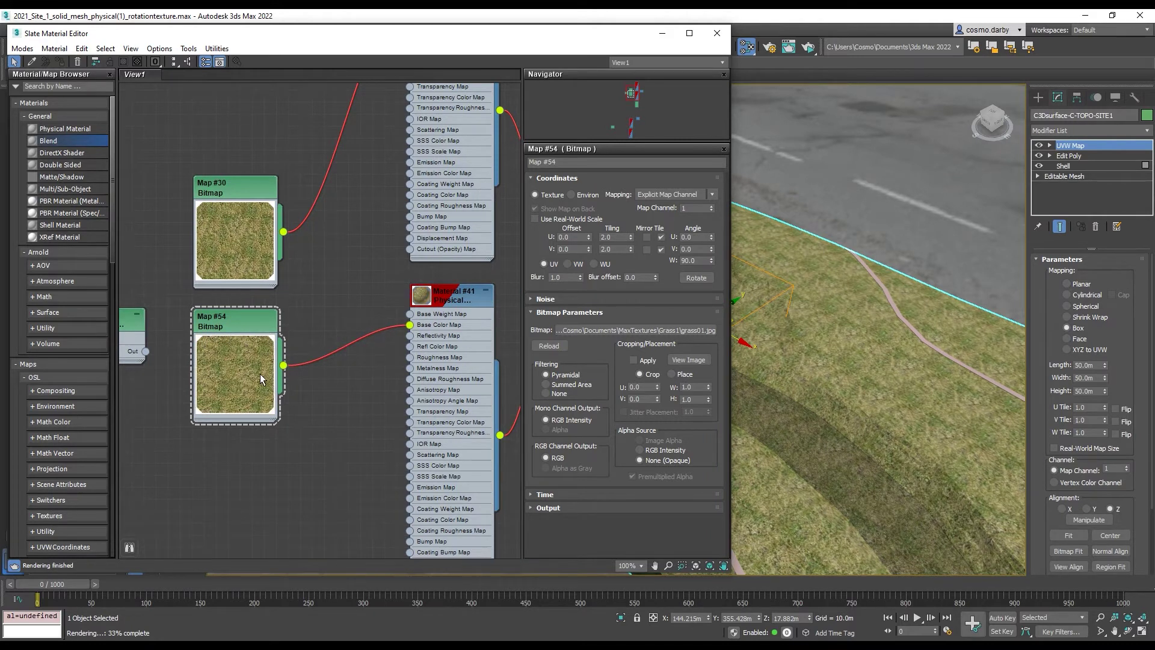
- Deselect the terrain, render the blended grass textures in ActiveShade to check them, and close the render window
scroll(261, 379, down, 3)
click(770, 191)
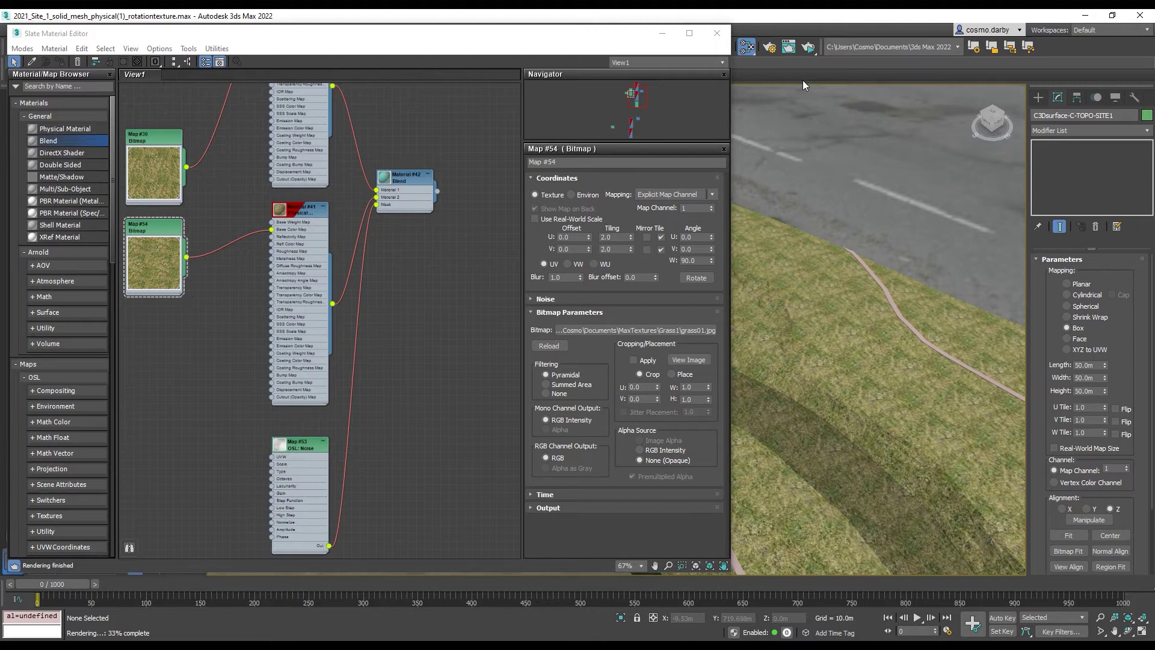
click(809, 48)
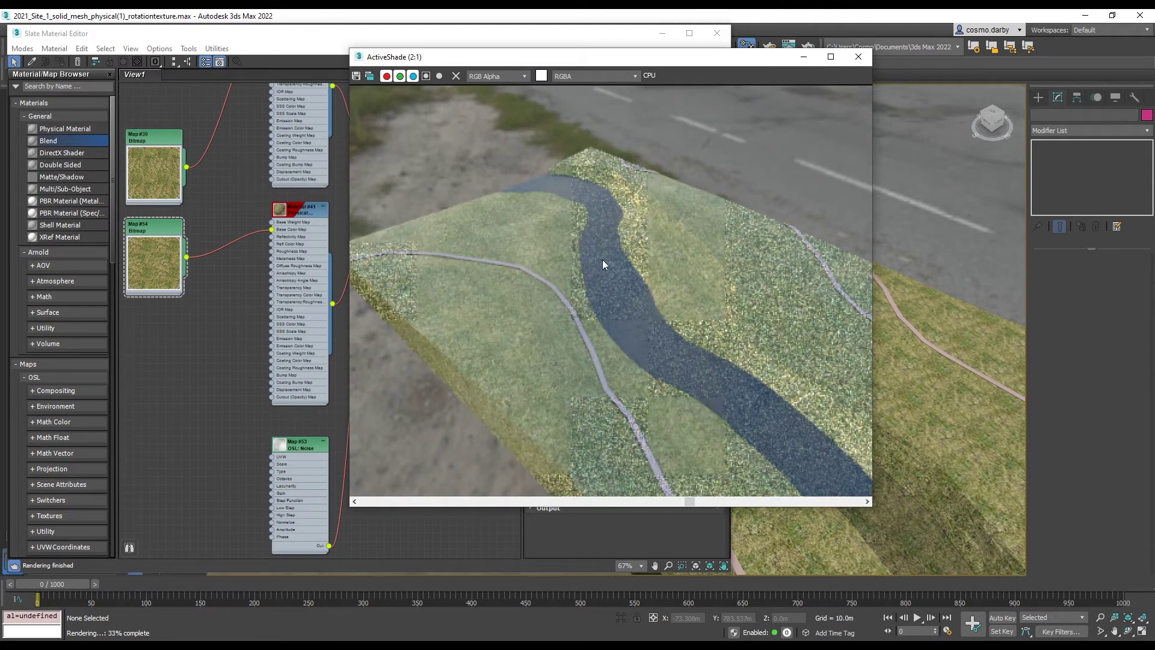
click(857, 58)
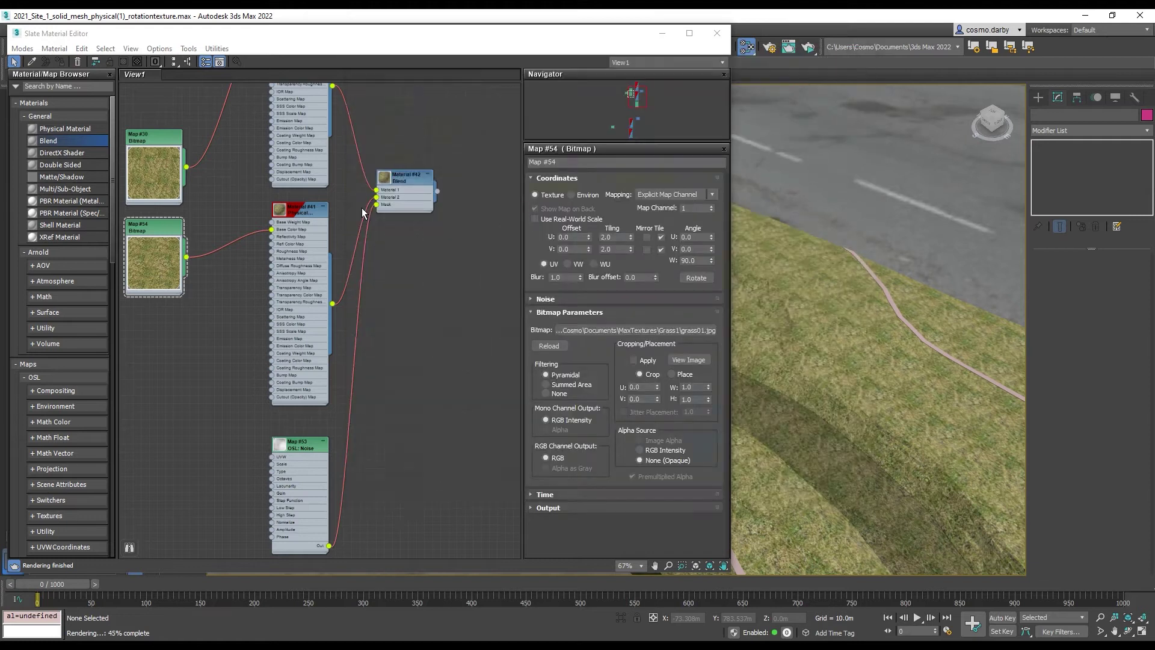
- Move the original grass bitmap beside Material #40 and place the green OSL Color Value map directly below that bitmap
middle_drag(249, 224, 380, 314)
scroll(285, 220, down, 1)
middle_drag(284, 222, 283, 269)
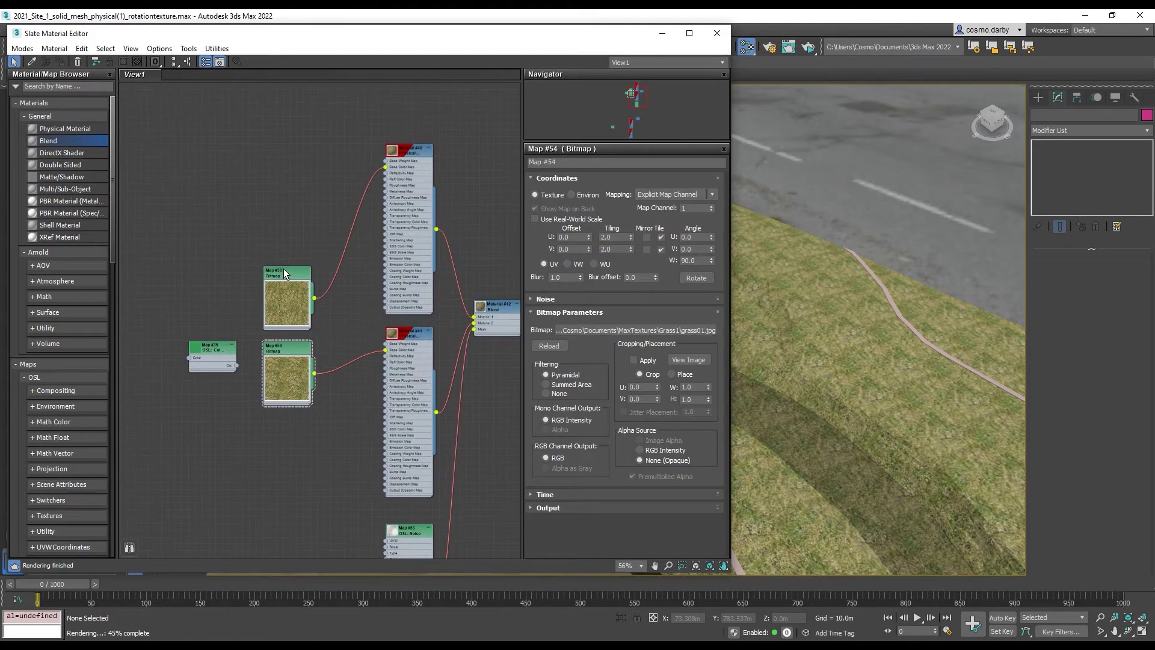
click(284, 268)
drag(273, 271, 286, 165)
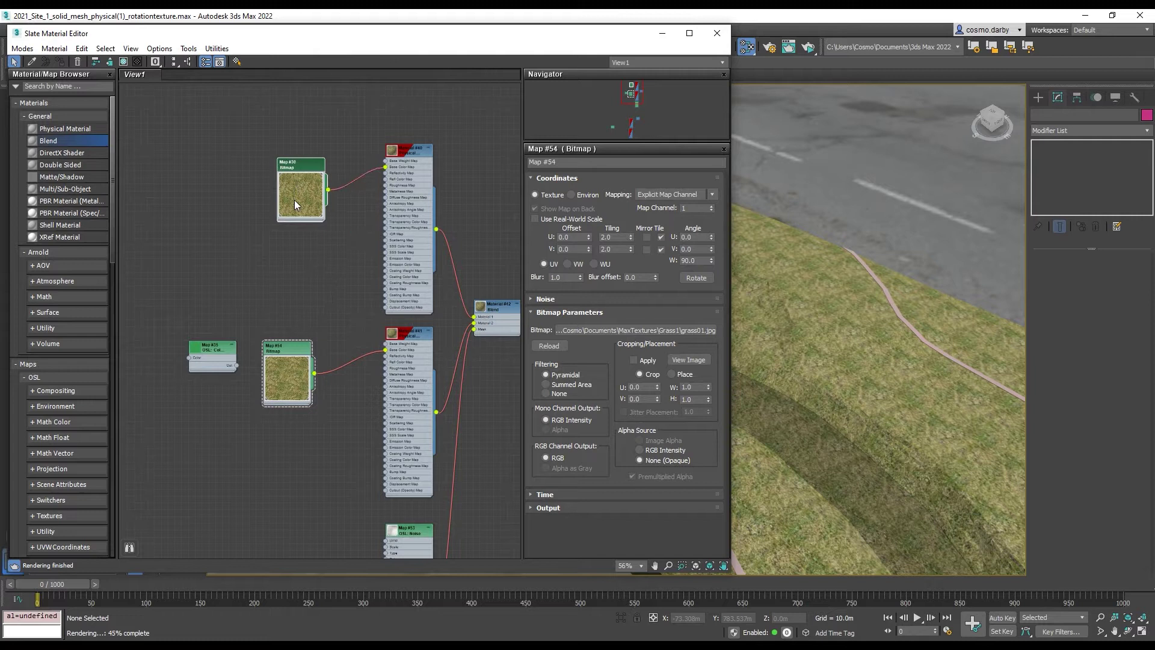
scroll(349, 172, up, 2)
scroll(276, 247, down, 2)
scroll(225, 327, up, 2)
drag(219, 323, 341, 172)
middle_drag(258, 227, 234, 264)
middle_drag(292, 190, 303, 216)
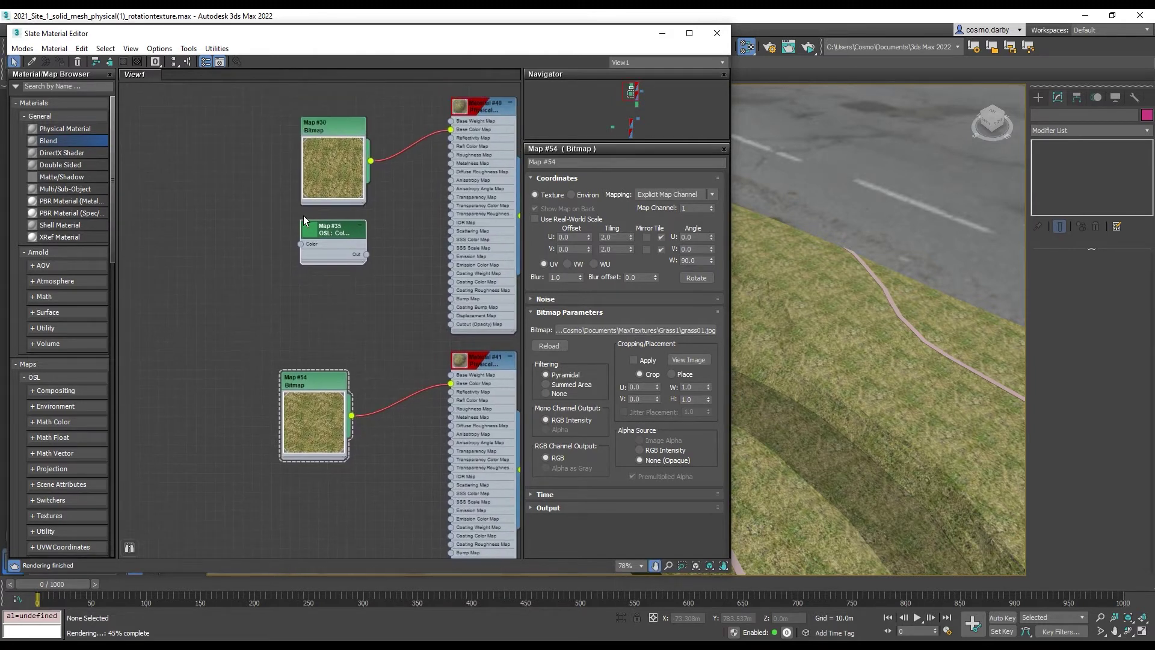
scroll(286, 216, up, 3)
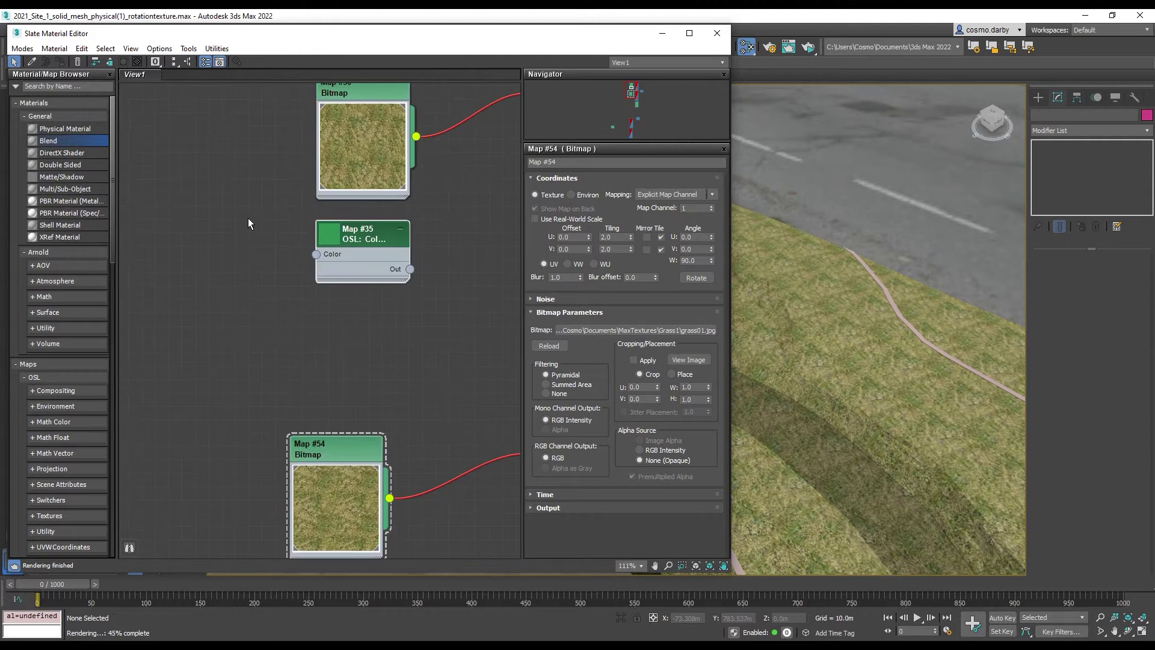
right_click(205, 203)
mouse_move(236, 225)
mouse_move(359, 226)
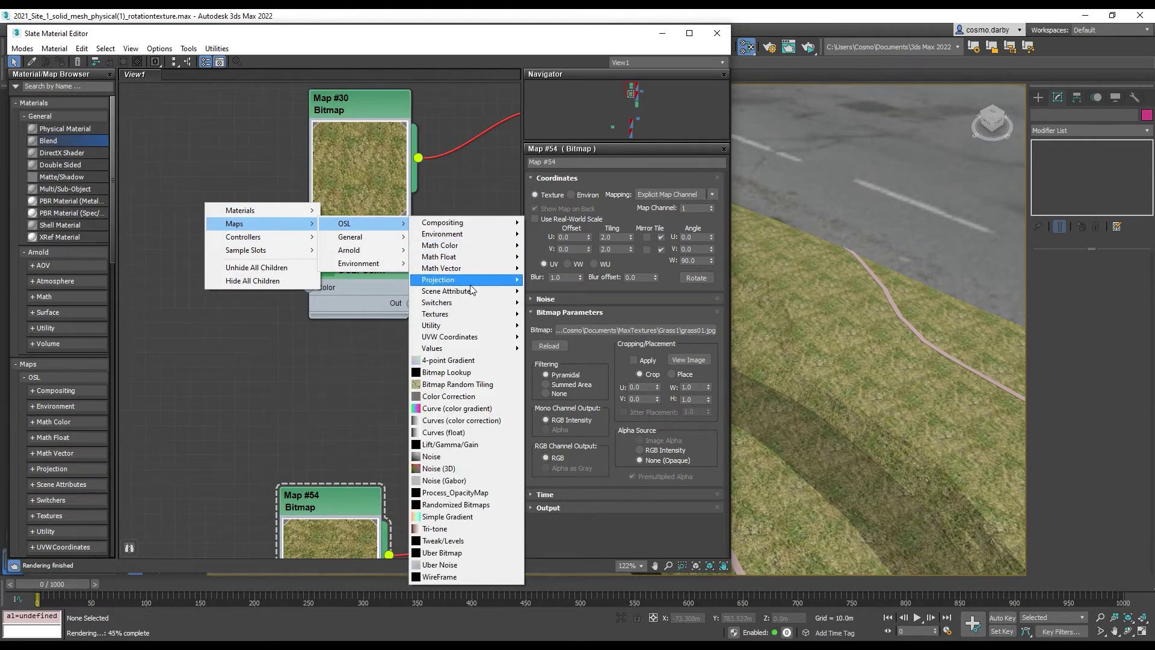
mouse_move(468, 257)
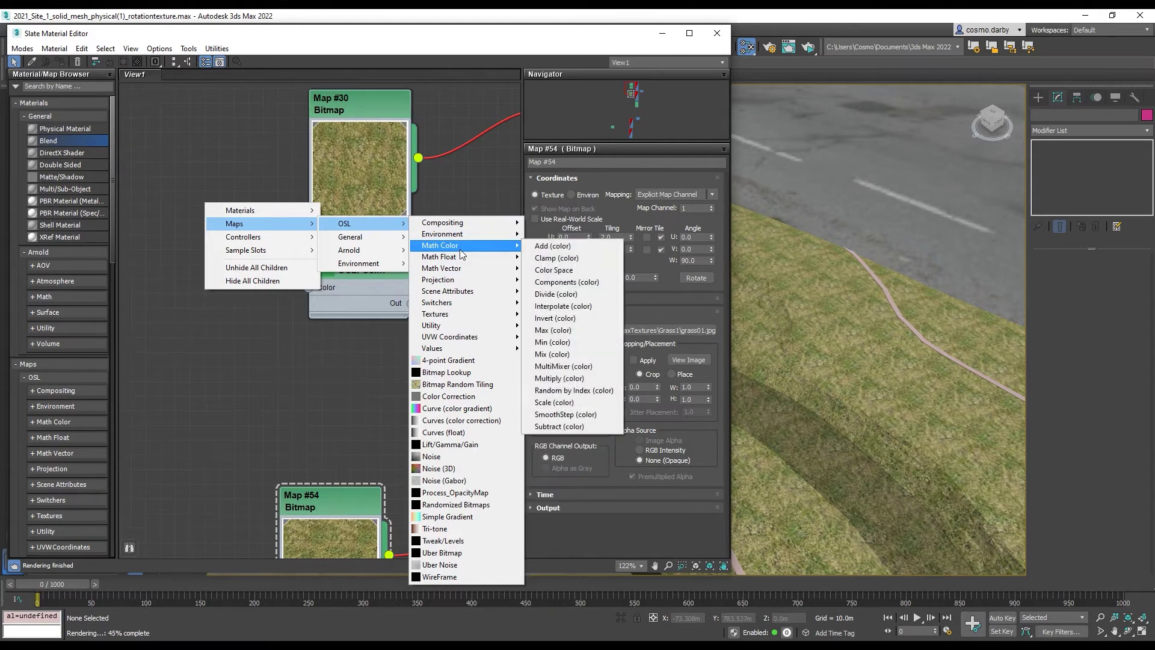
mouse_move(482, 353)
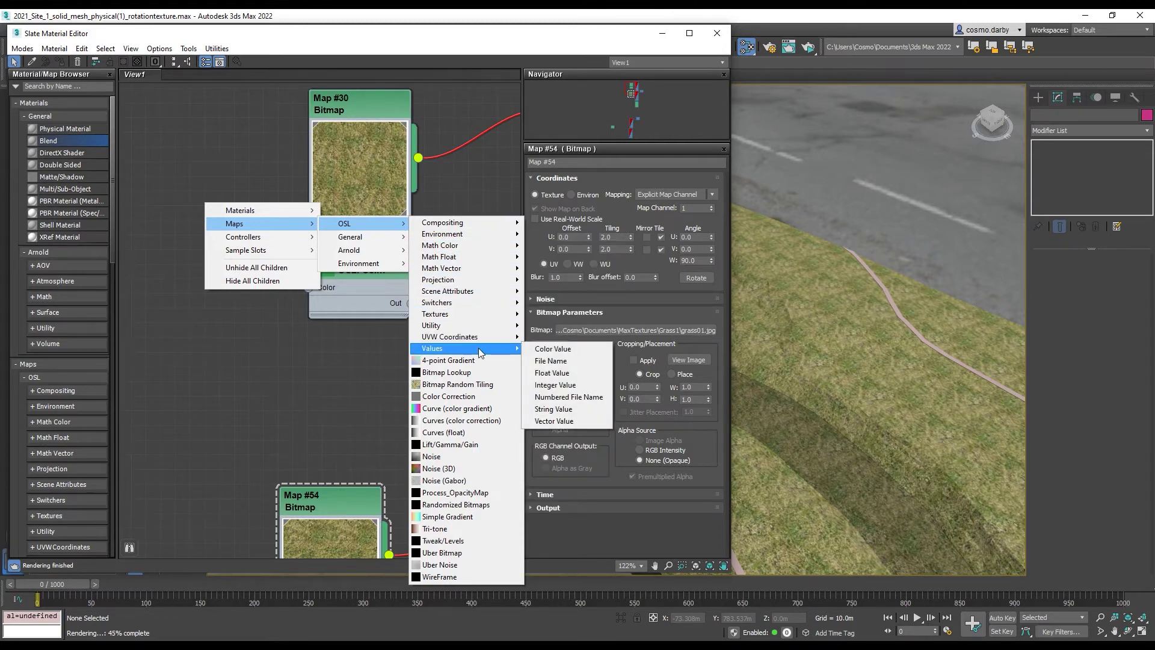
click(279, 376)
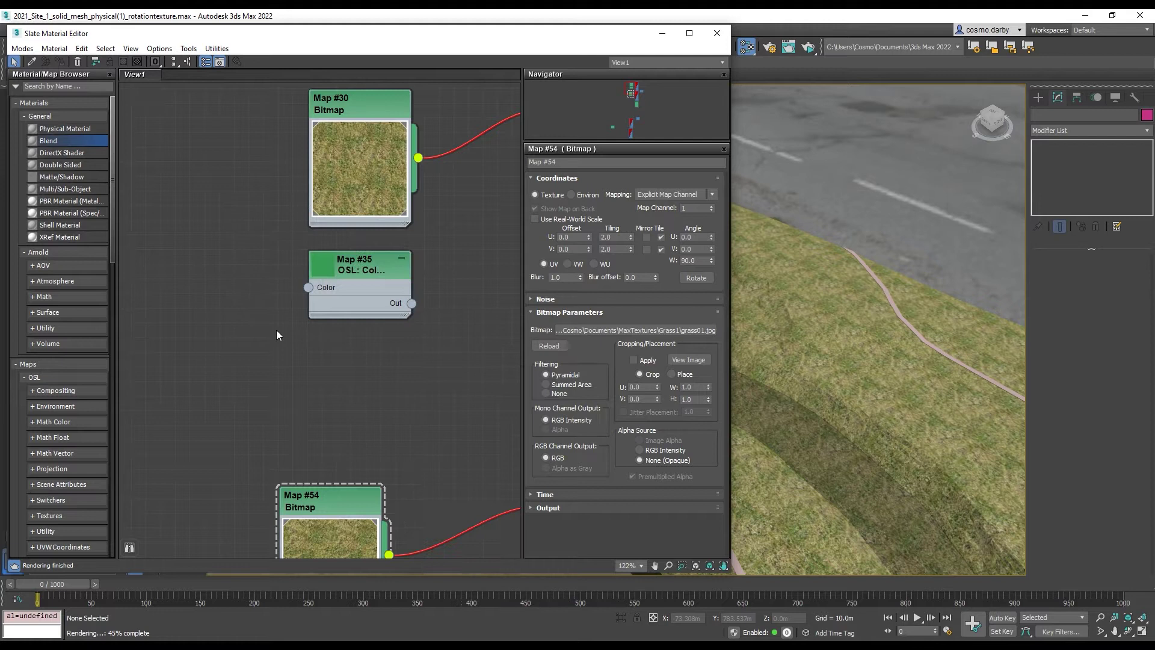
- Check the green OSL Color Value map's color in the color selector and accept it
double_click(361, 268)
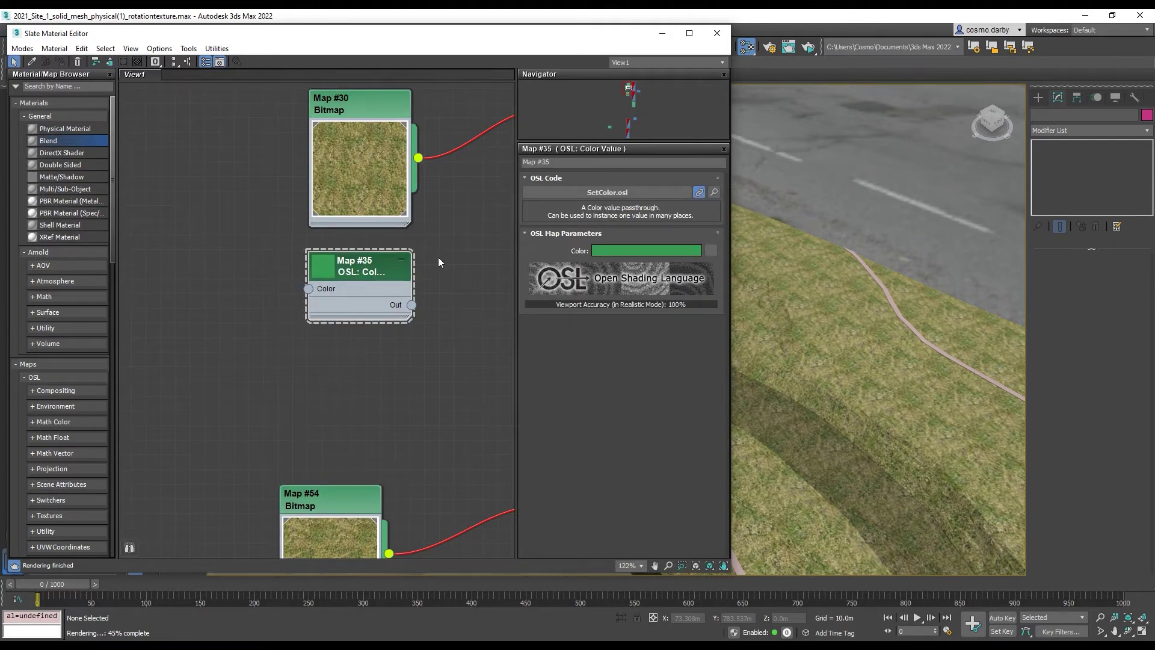
click(623, 250)
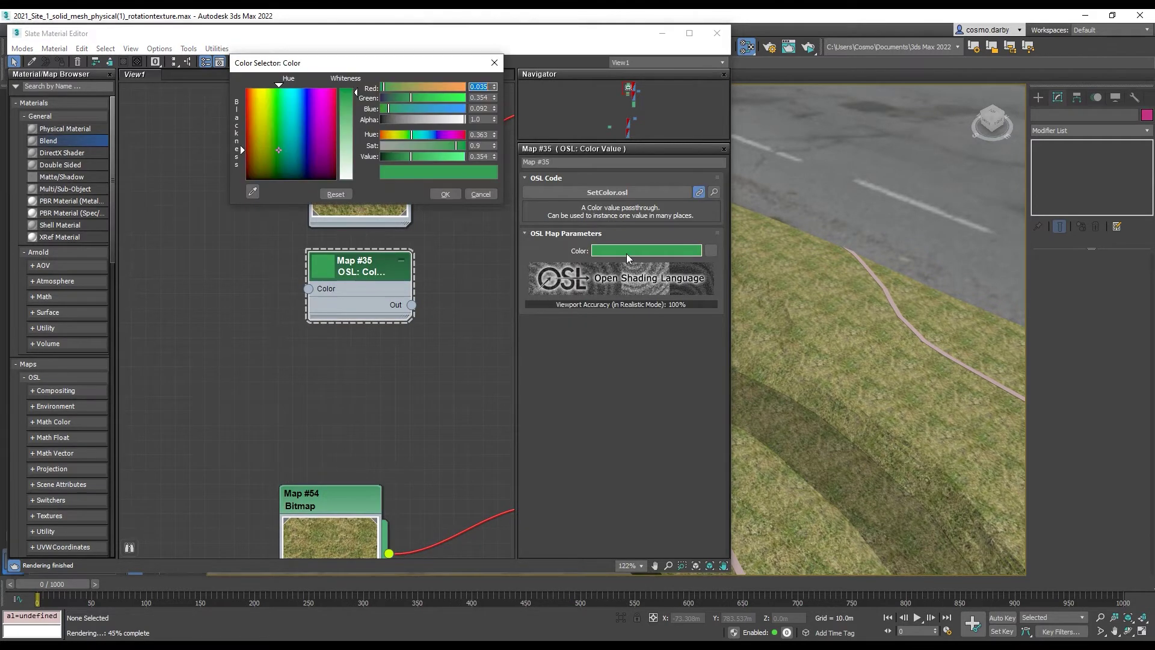
click(445, 194)
- Add an OSL Add (color) map to the node graph between the original grass bitmap and Material #40
scroll(338, 237, down, 3)
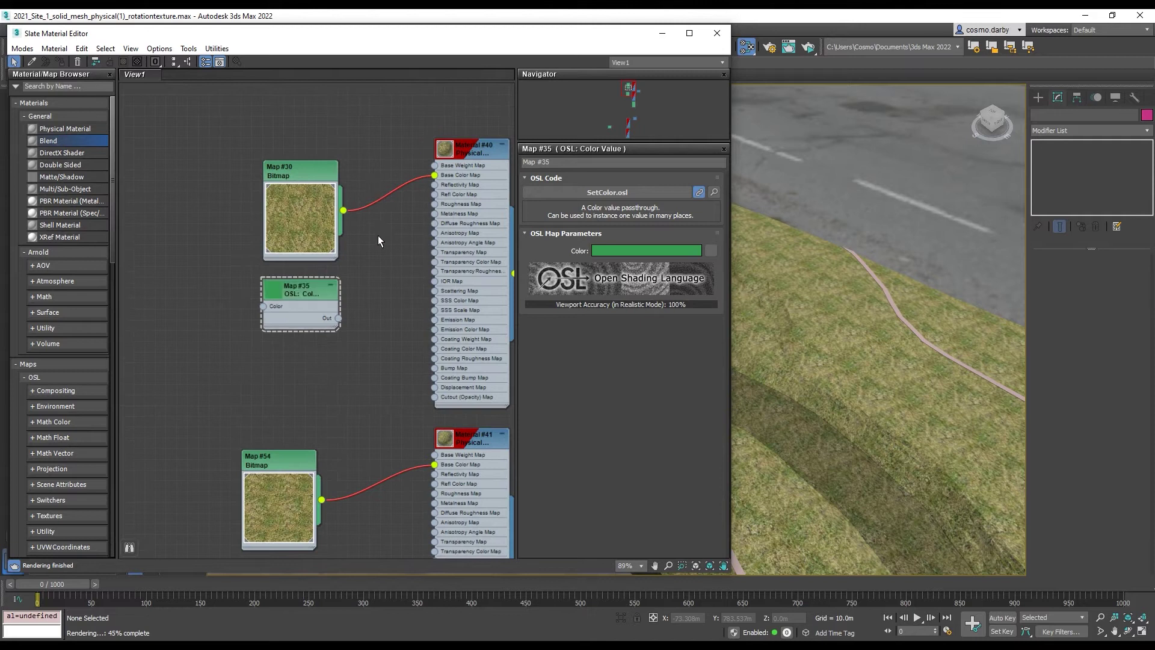
right_click(364, 260)
mouse_move(421, 281)
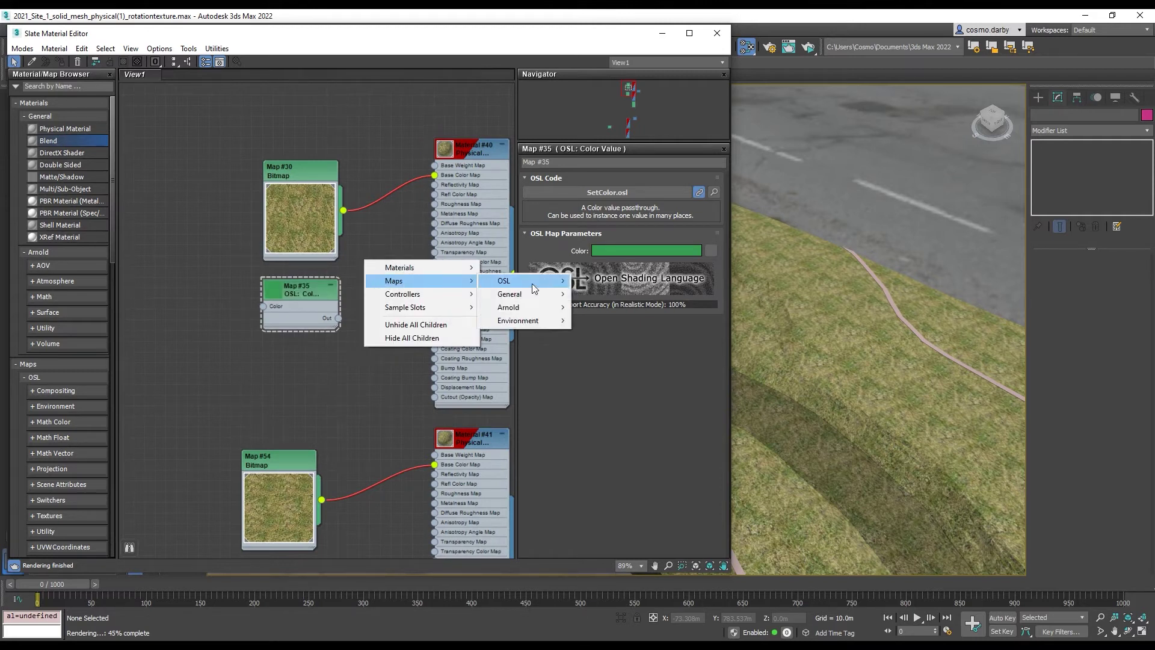
mouse_move(532, 283)
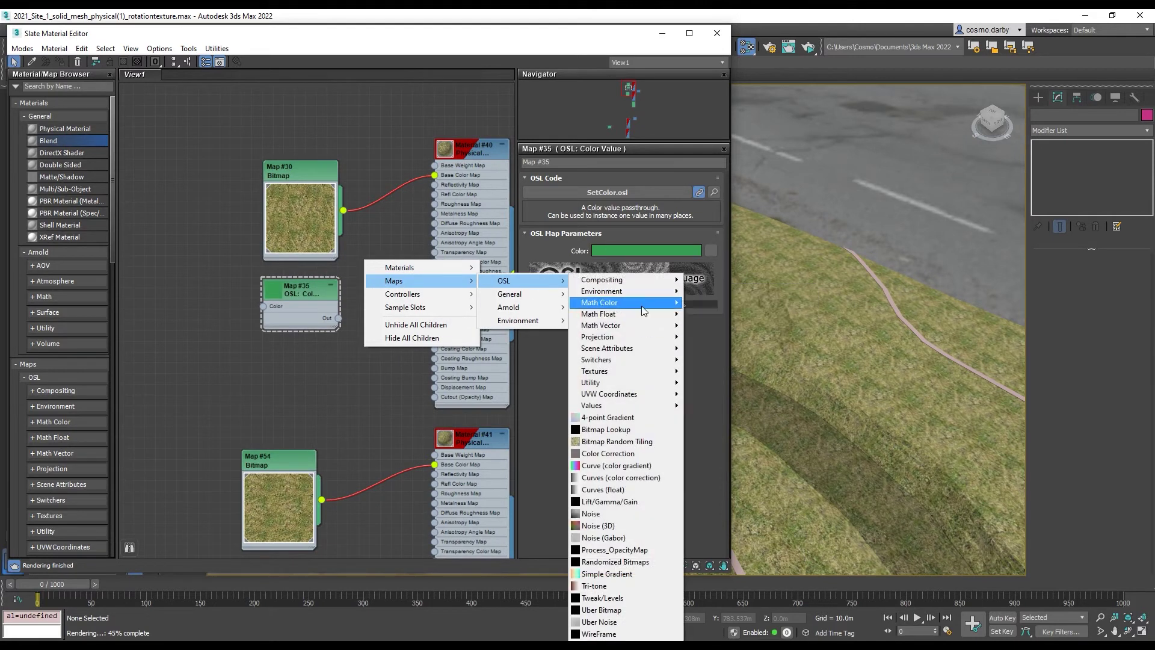
mouse_move(642, 306)
click(714, 302)
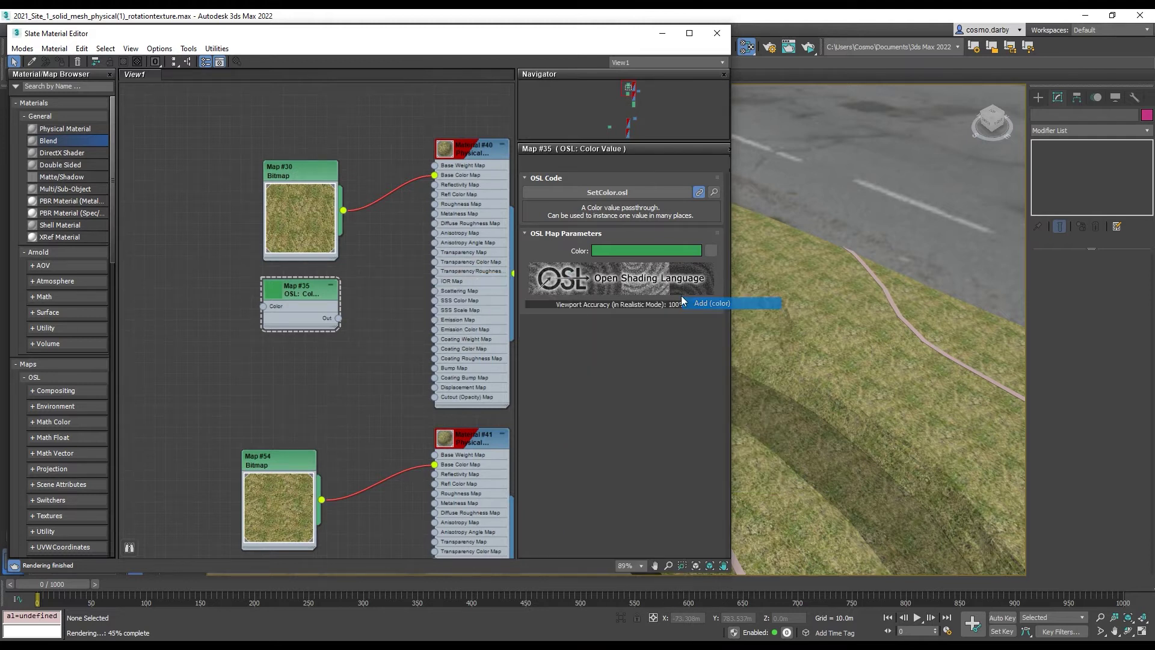
- Connect the original grass bitmap to input A and the green Color Value to input B of the Add map, and its output to Material #40's base color
middle_drag(212, 192, 280, 231)
drag(353, 212, 236, 200)
drag(337, 320, 213, 317)
drag(397, 291, 344, 306)
scroll(267, 225, up, 2)
scroll(353, 377, down, 1)
middle_drag(353, 376, 257, 363)
drag(336, 345, 443, 212)
scroll(431, 221, up, 3)
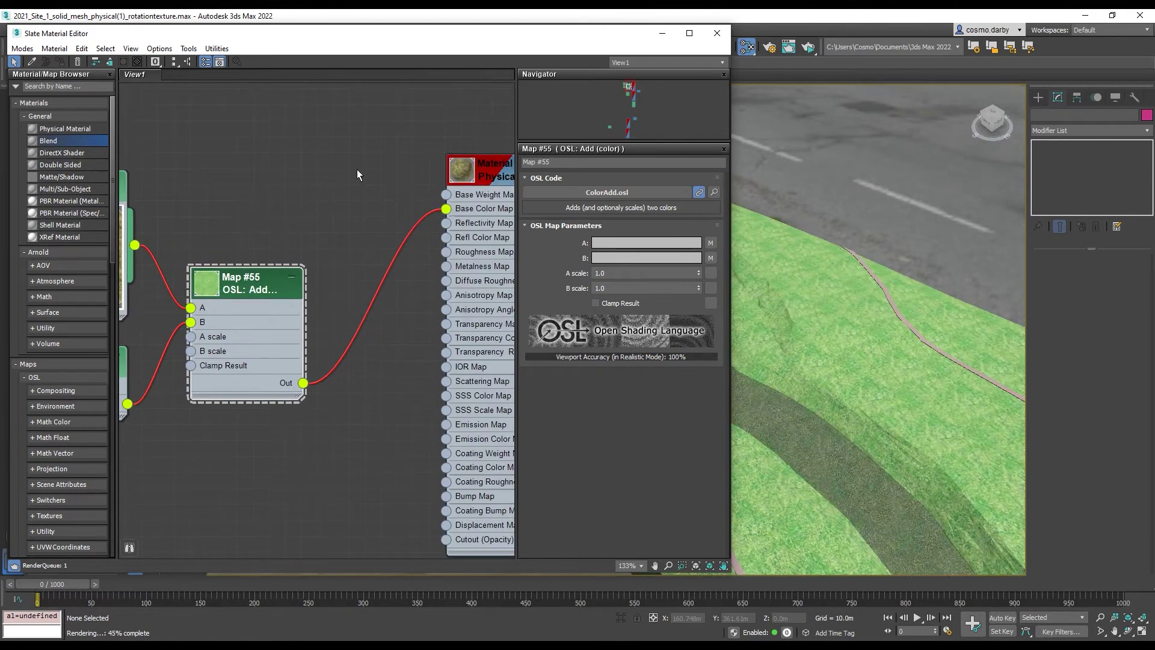
- Set the Add map's B scale and A scale to 0.5 each
middle_drag(244, 218, 348, 168)
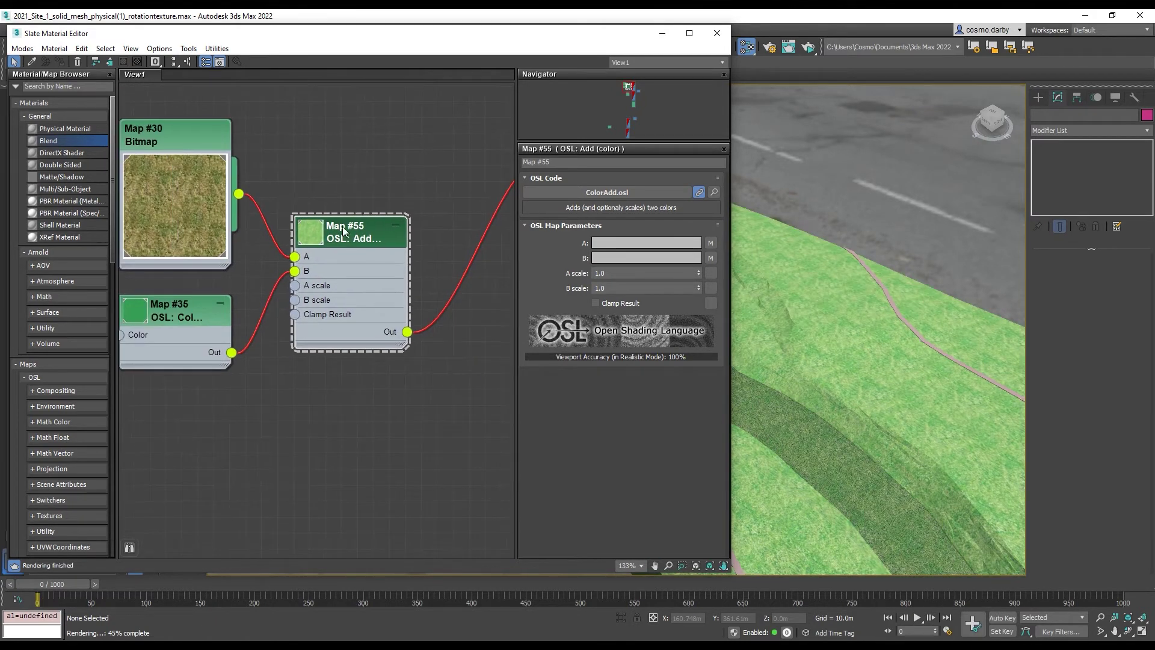
click(614, 287)
key(Return)
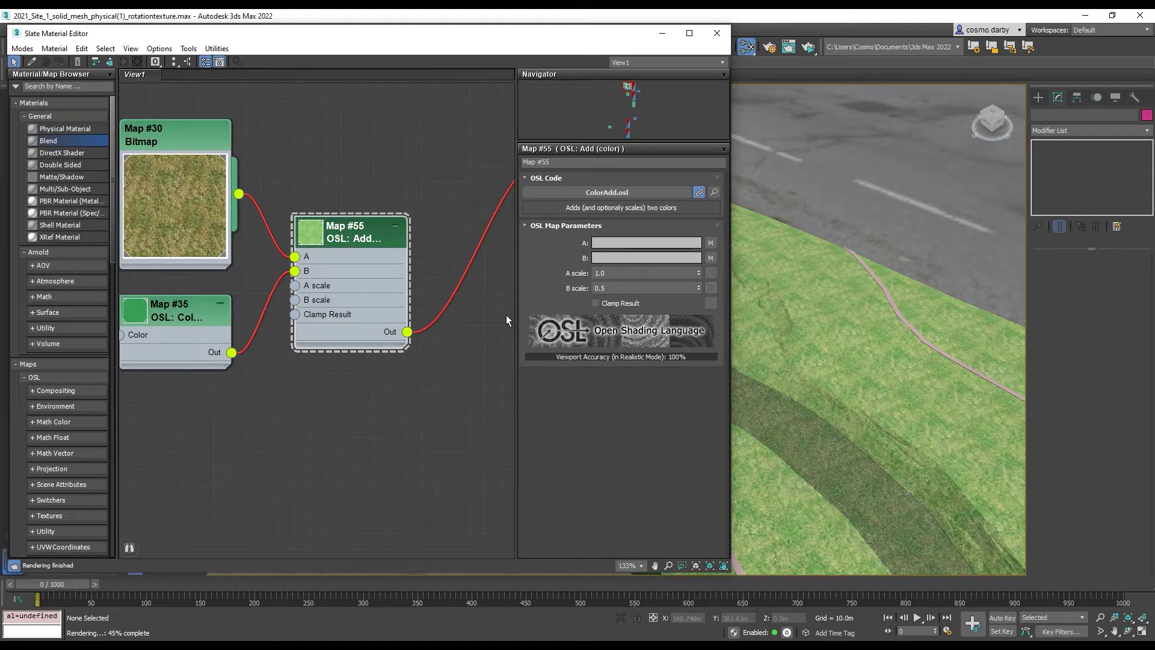
click(615, 273)
text(.5)
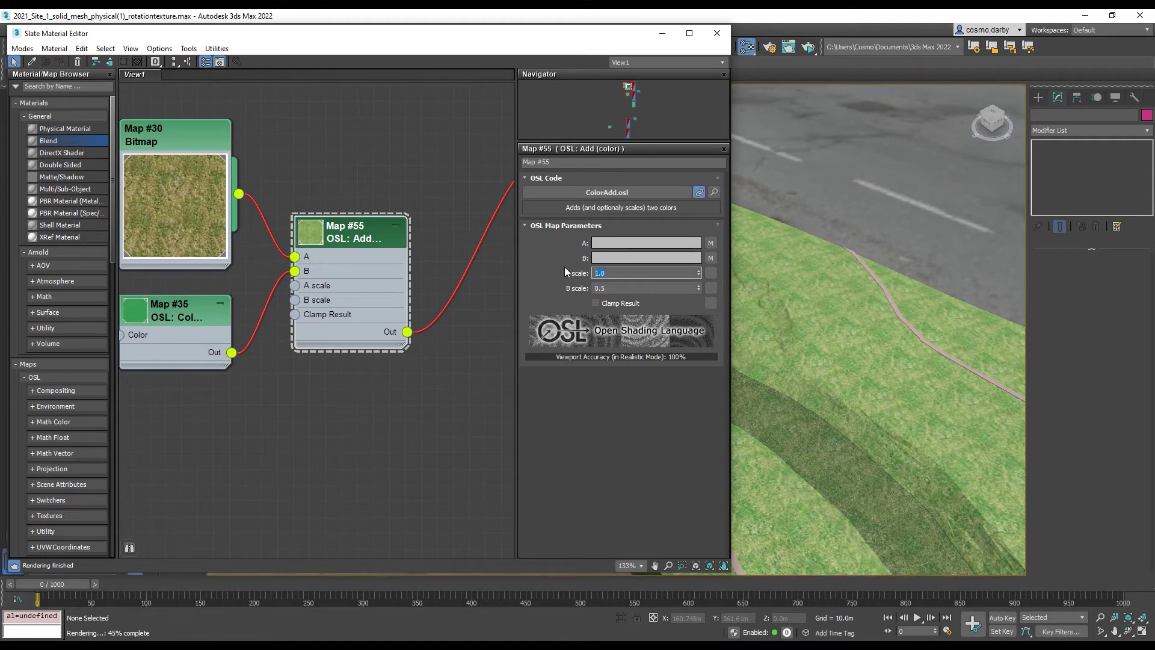
key(Return)
scroll(913, 232, down, 4)
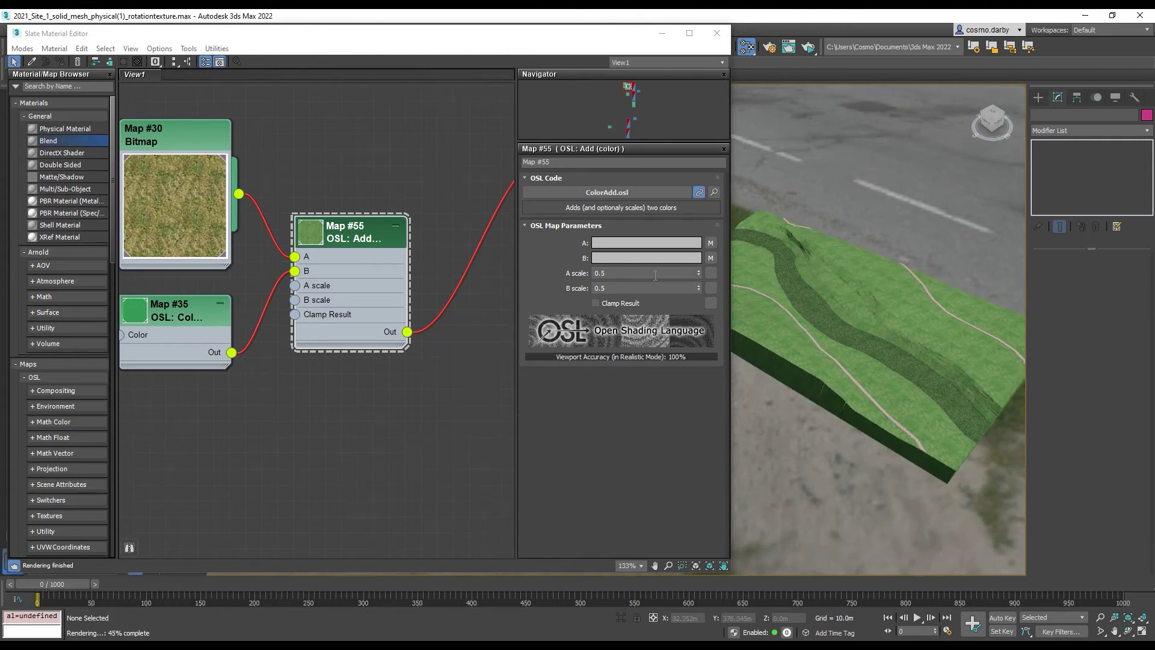
- Set the Add map's A scale to 0.8
click(617, 274)
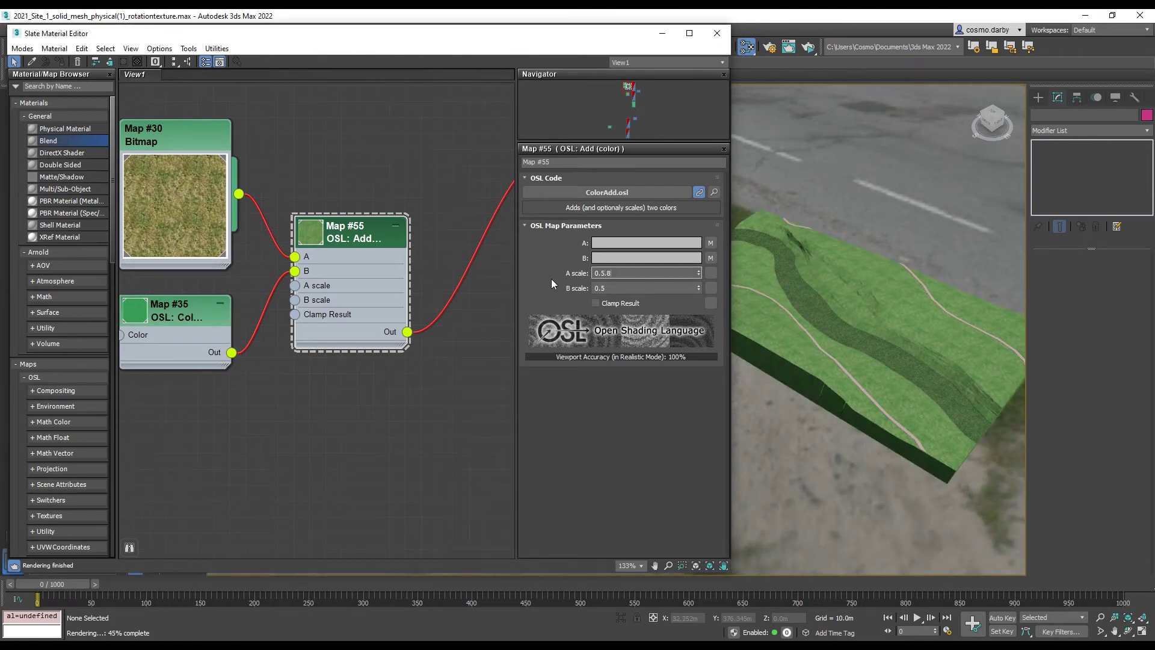
key(Return)
text(0.8)
key(Return)
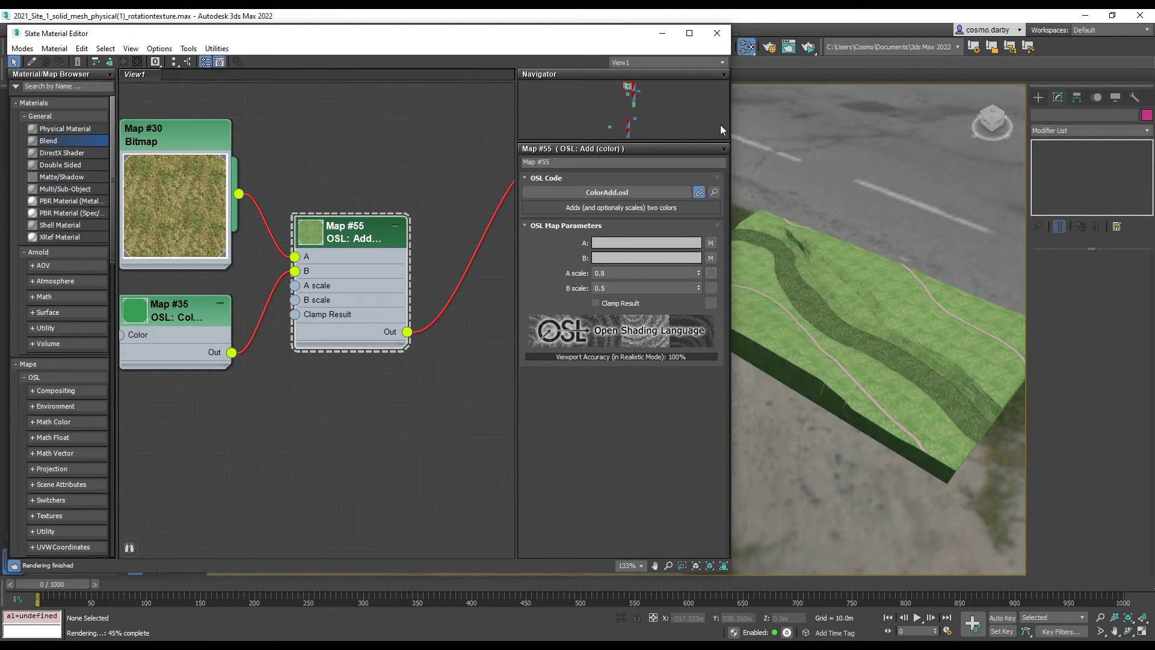
- Copy the Add map and the green Color Value map next to the second grass bitmap, with the color copy feeding the new Add map's B input
scroll(402, 252, down, 3)
middle_drag(355, 430, 361, 294)
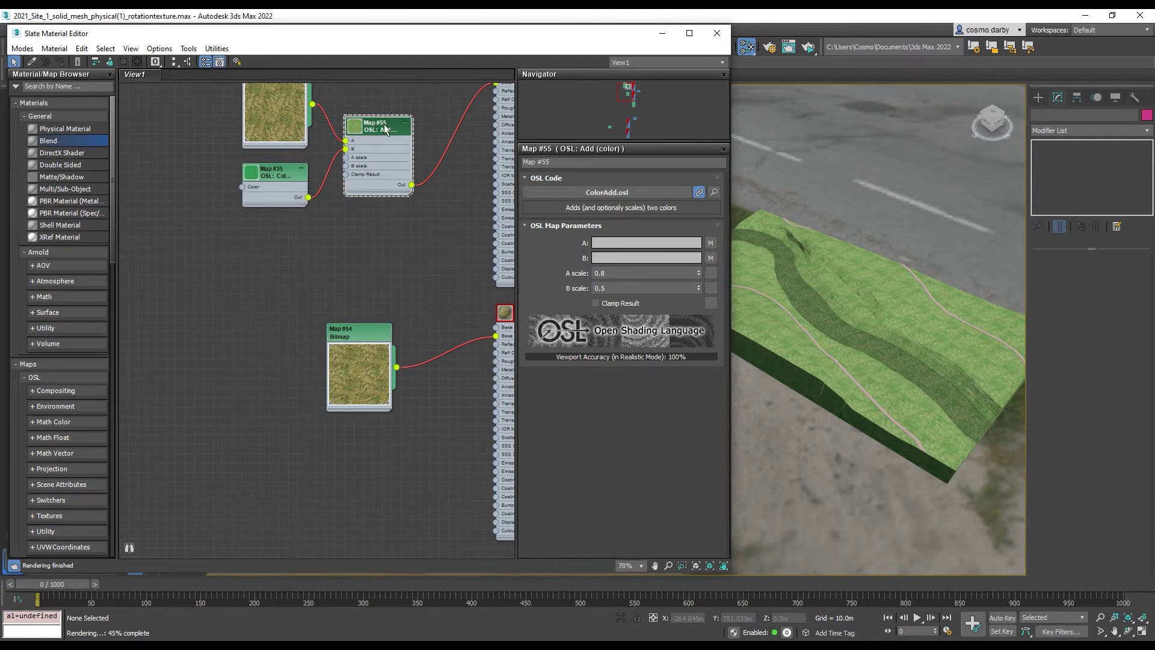
shift+drag(385, 129, 427, 427)
click(275, 177)
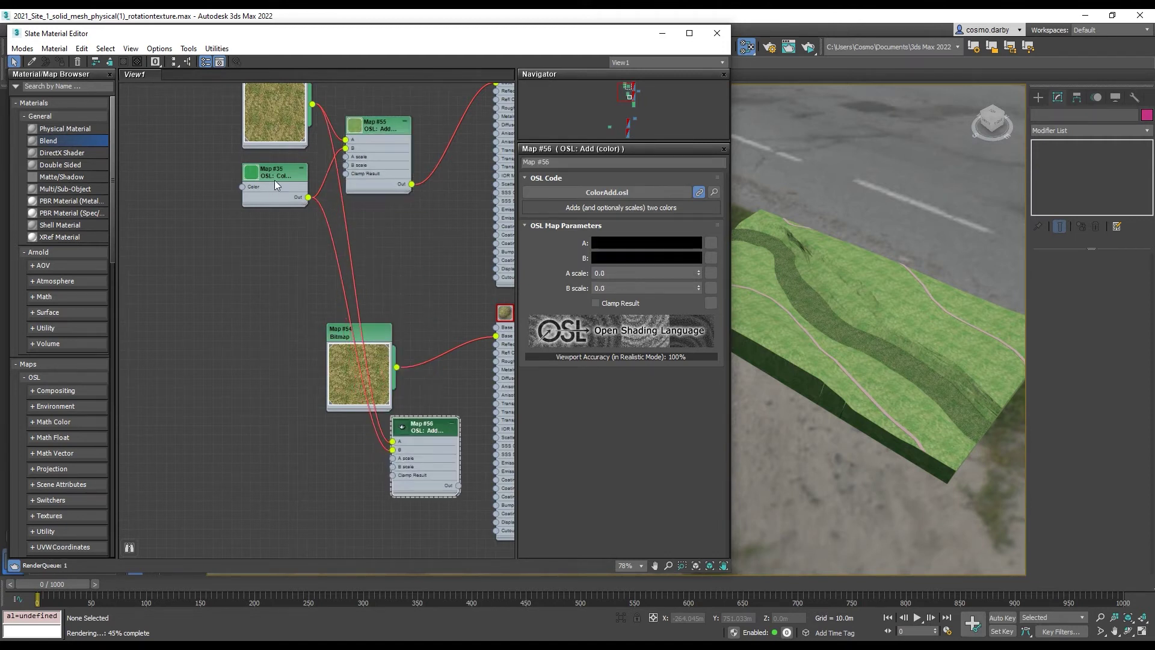
mouse_move(268, 184)
shift+mouse_down()
mouse_move(268, 457)
mouse_move(419, 433)
shift+mouse_up()
scroll(333, 475, up, 1)
scroll(333, 475, up, 3)
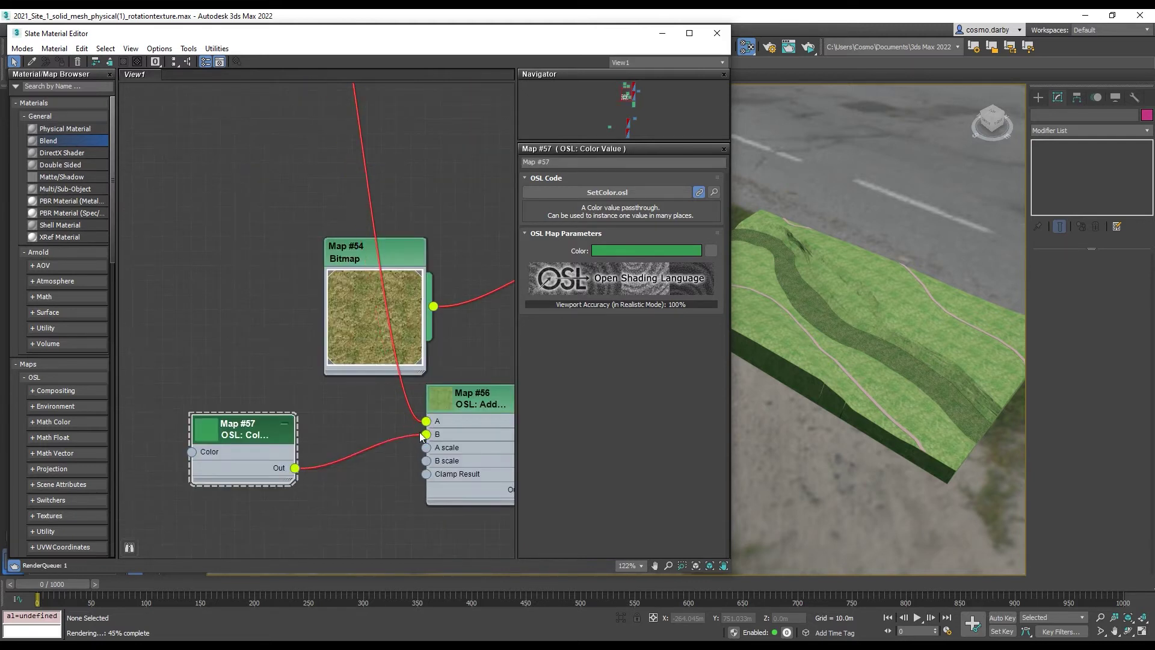
- Connect the second grass bitmap to the copied Add map's A input and place that bitmap above the copied Color Value map
scroll(329, 402, down, 3)
middle_drag(329, 401, 288, 387)
drag(364, 364, 359, 399)
drag(298, 276, 180, 286)
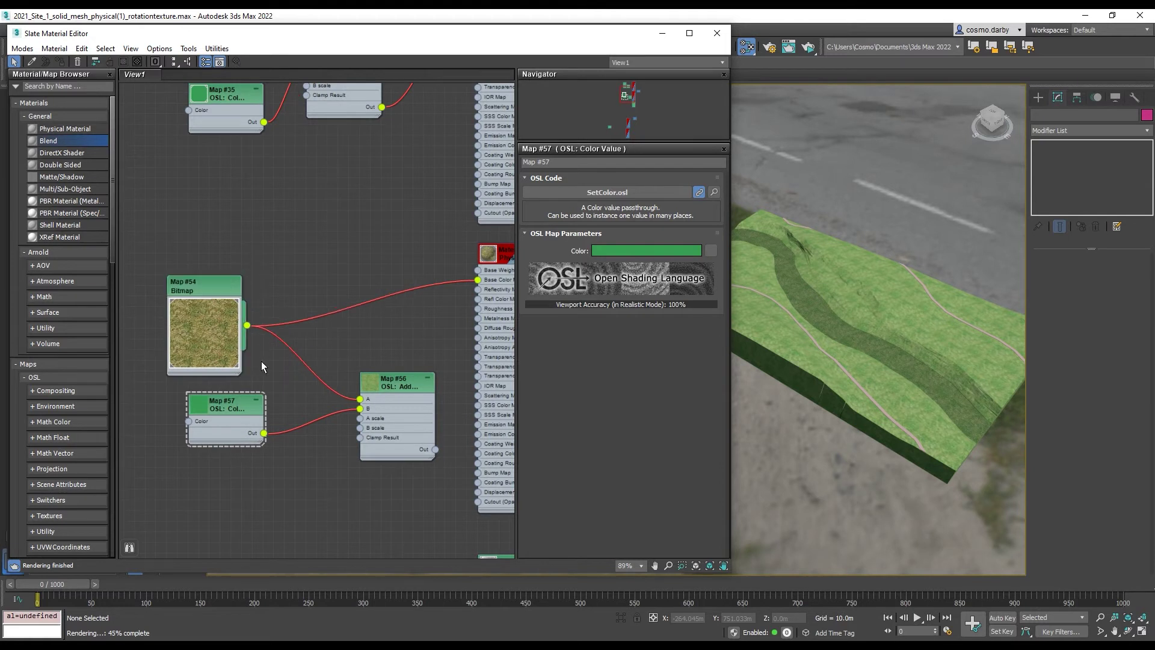
- Adjust the copied Color Value map's green in the color selector and accept it
click(611, 248)
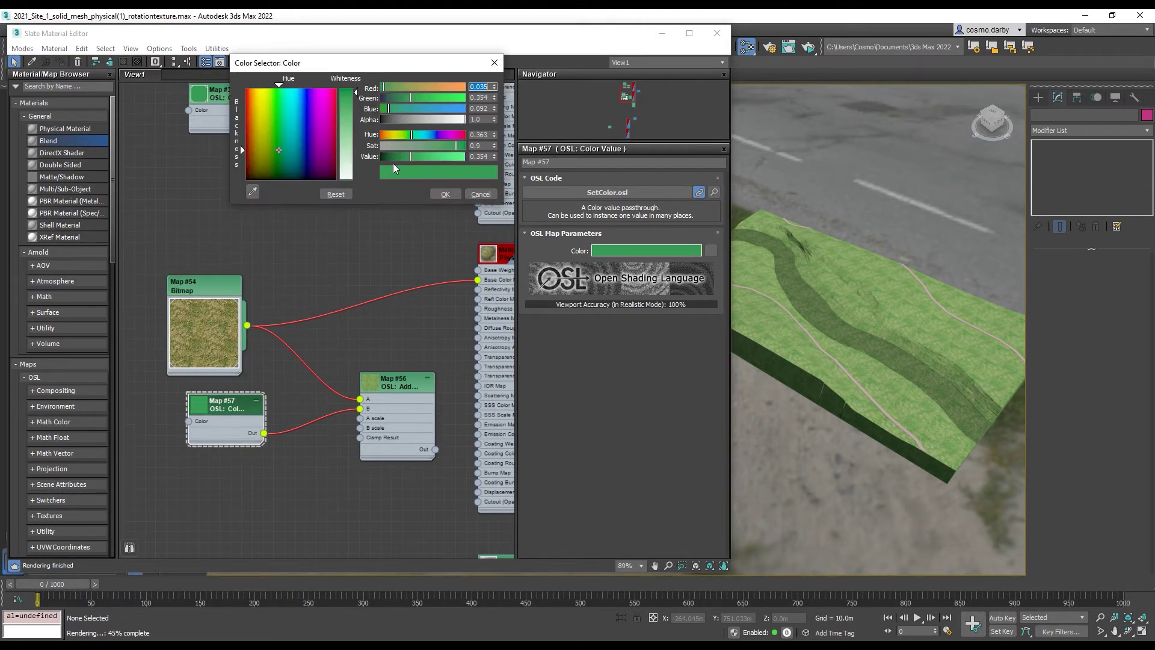
click(441, 196)
scroll(312, 233, down, 4)
middle_drag(319, 227, 301, 207)
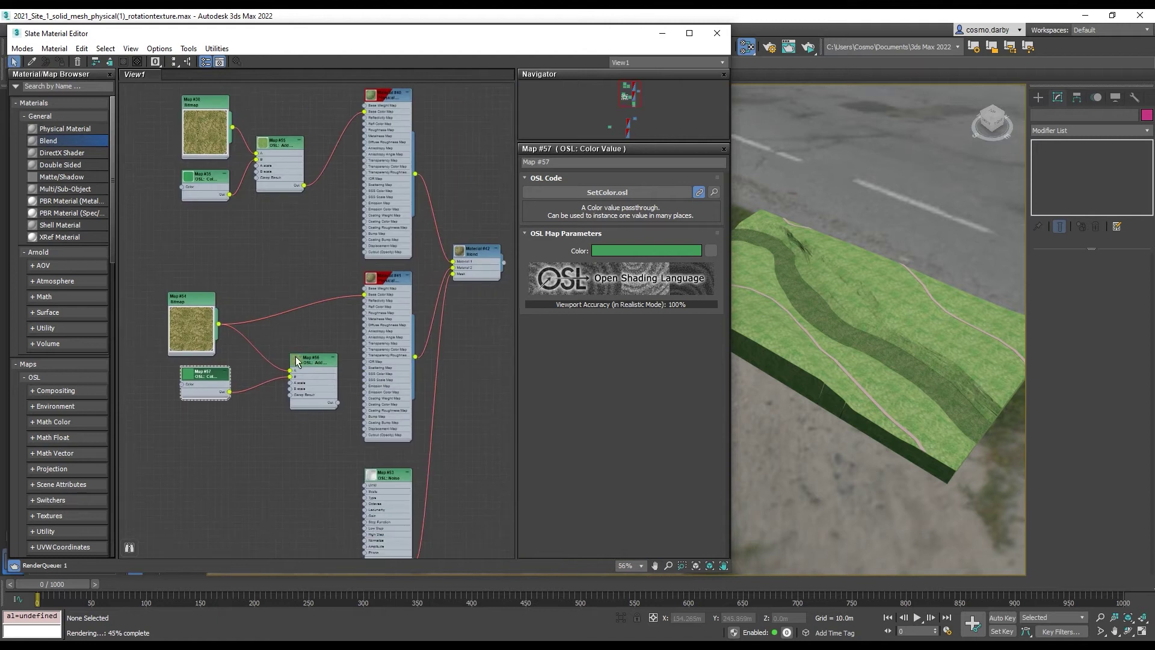
- Move the copied Add map closer to its inputs and connect its output to Material #41's base color
scroll(297, 358, up, 3)
drag(308, 361, 272, 342)
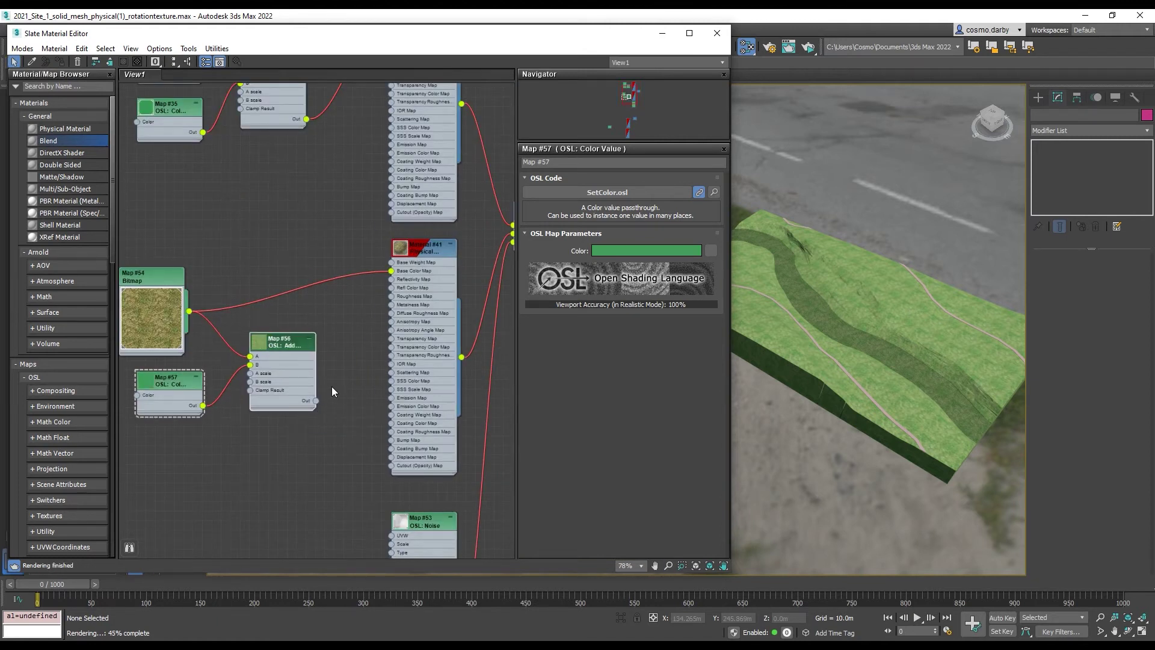
scroll(331, 386, down, 3)
middle_drag(263, 234, 299, 335)
scroll(316, 365, up, 6)
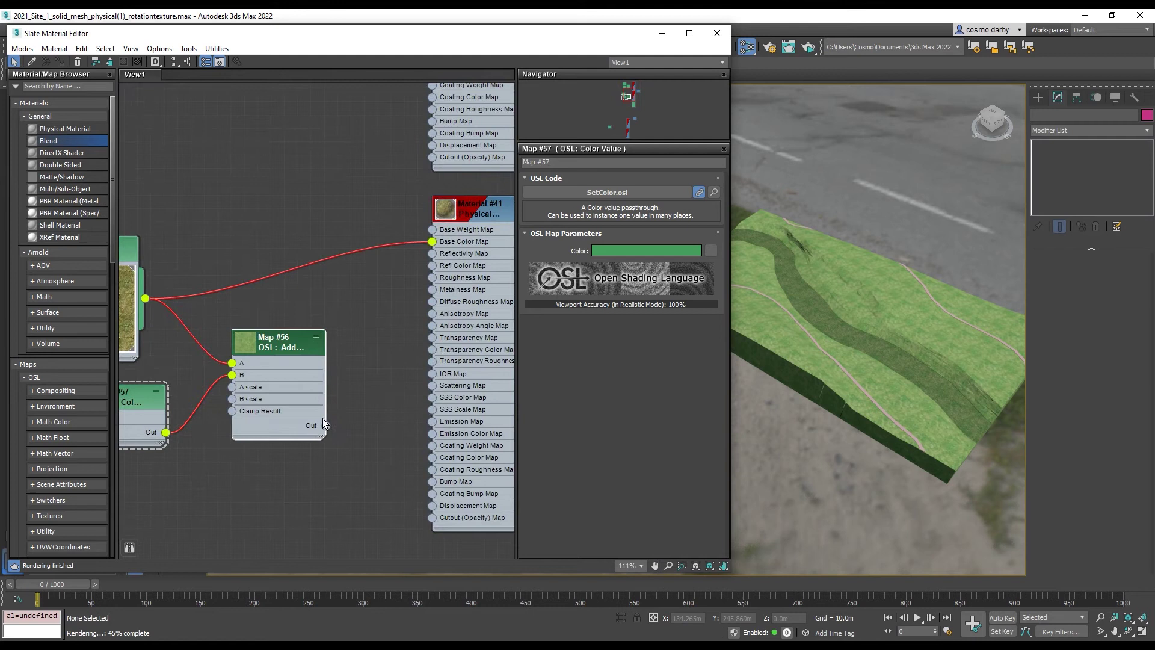
drag(327, 428, 432, 241)
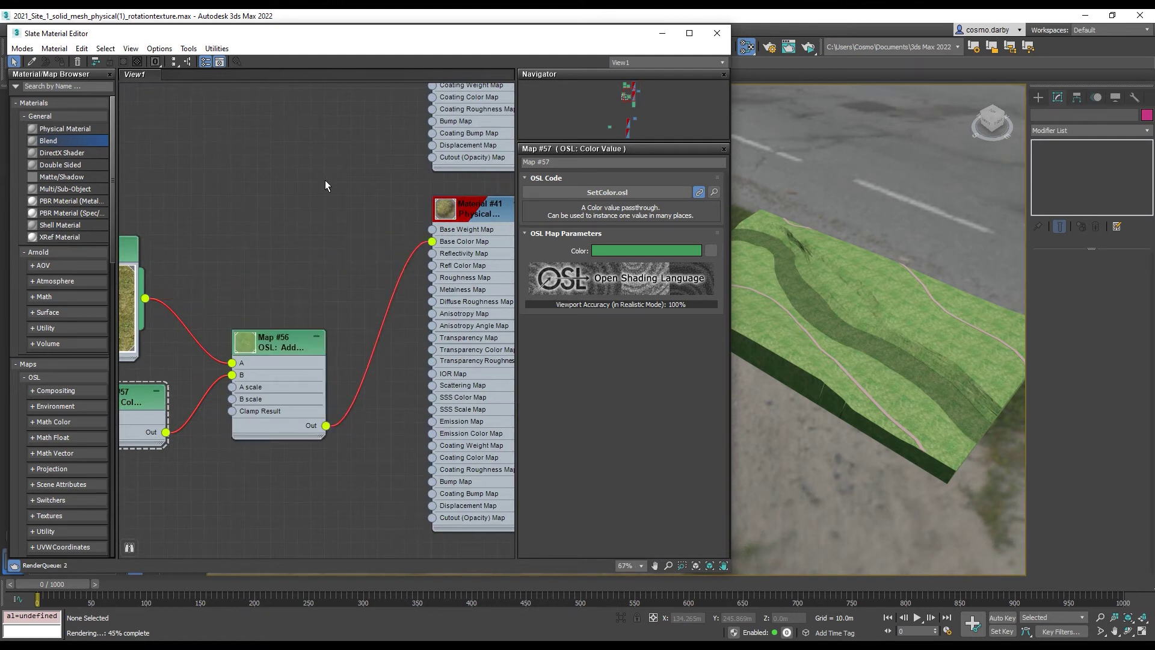
scroll(310, 256, down, 4)
scroll(309, 256, down, 1)
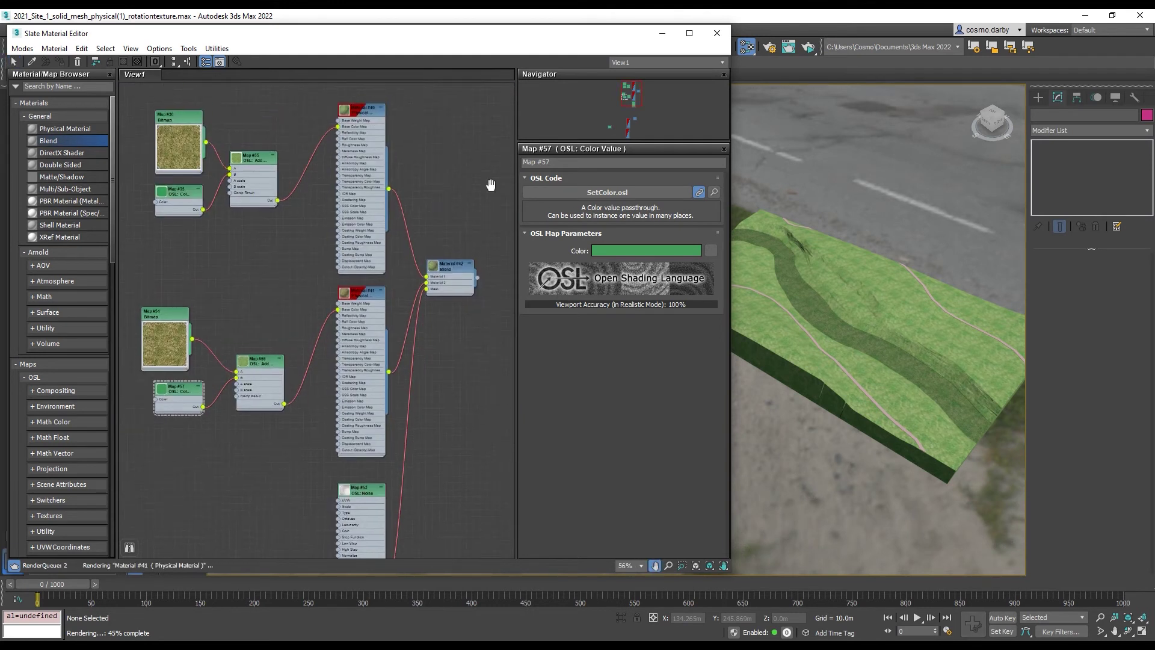
- Render the scene in ActiveShade and examine the color-tinted grass blend on the terrain up close
click(808, 49)
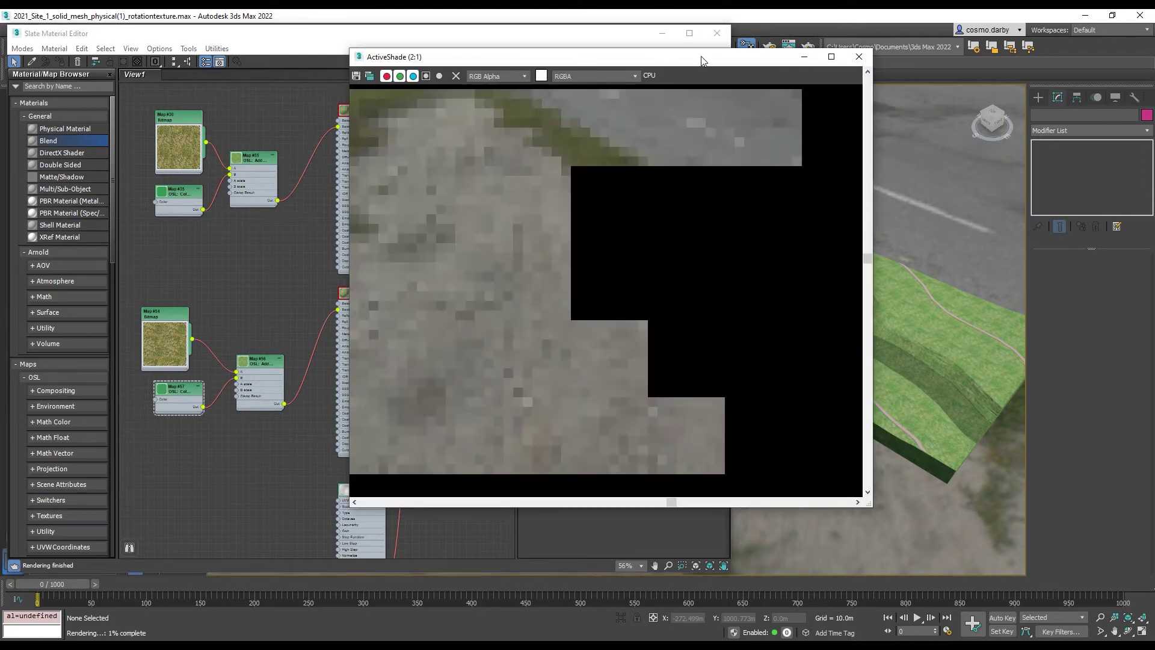
drag(611, 56, 445, 51)
scroll(522, 252, up, 1)
scroll(426, 236, down, 1)
scroll(933, 268, up, 3)
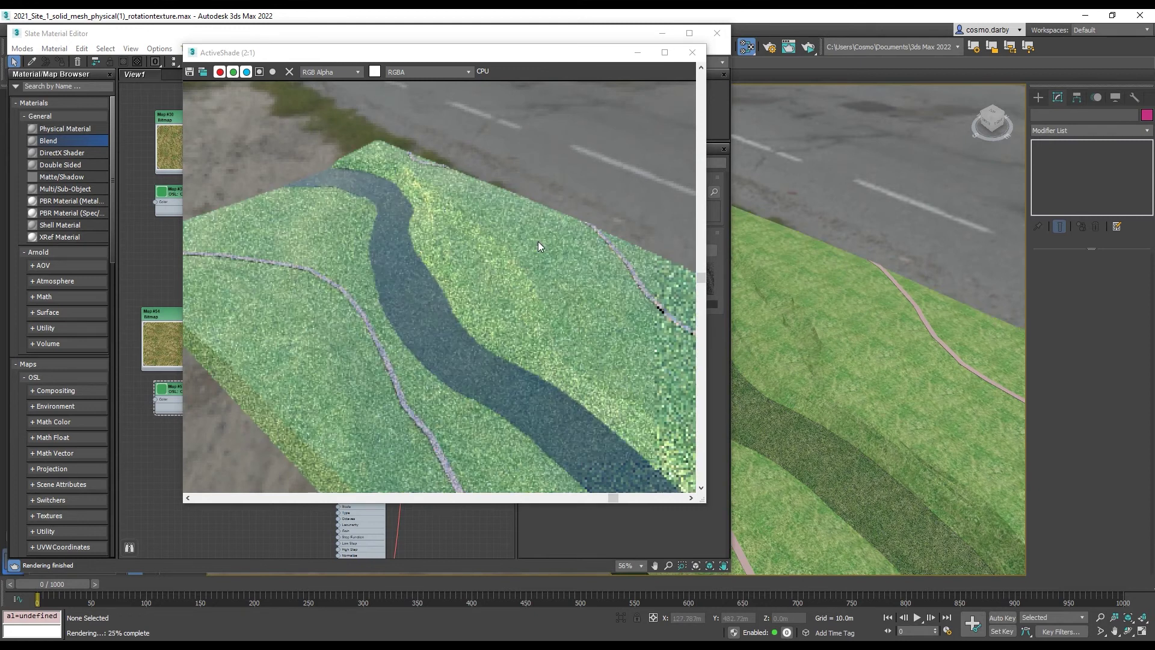
scroll(337, 273, up, 1)
scroll(341, 265, down, 1)
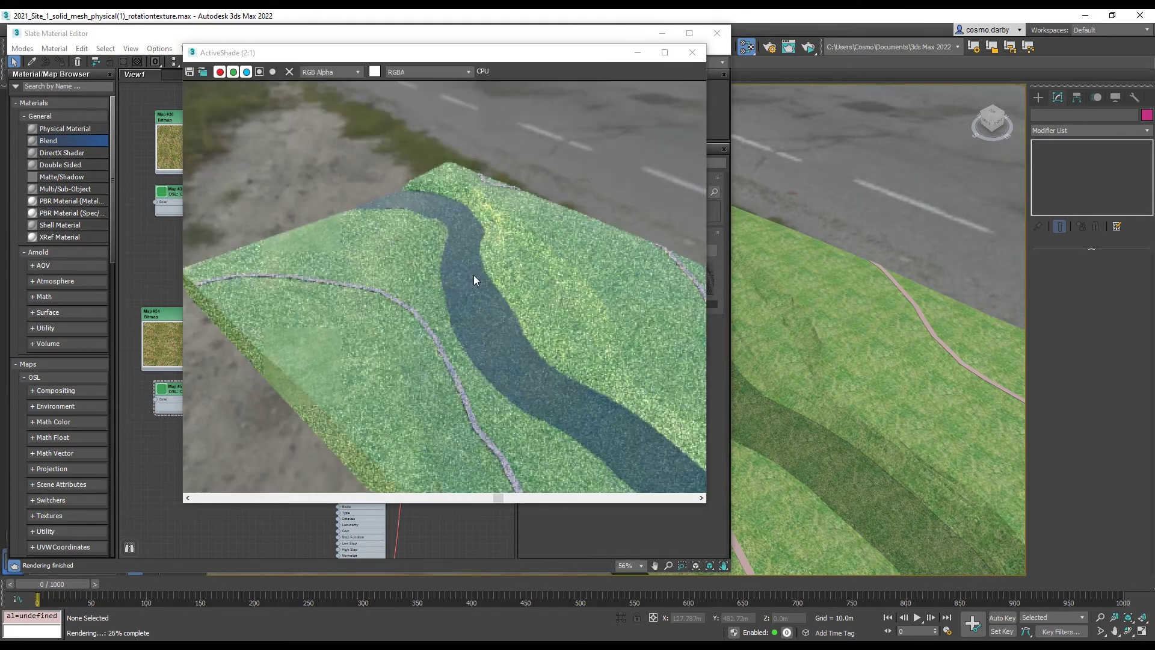
scroll(380, 318, up, 2)
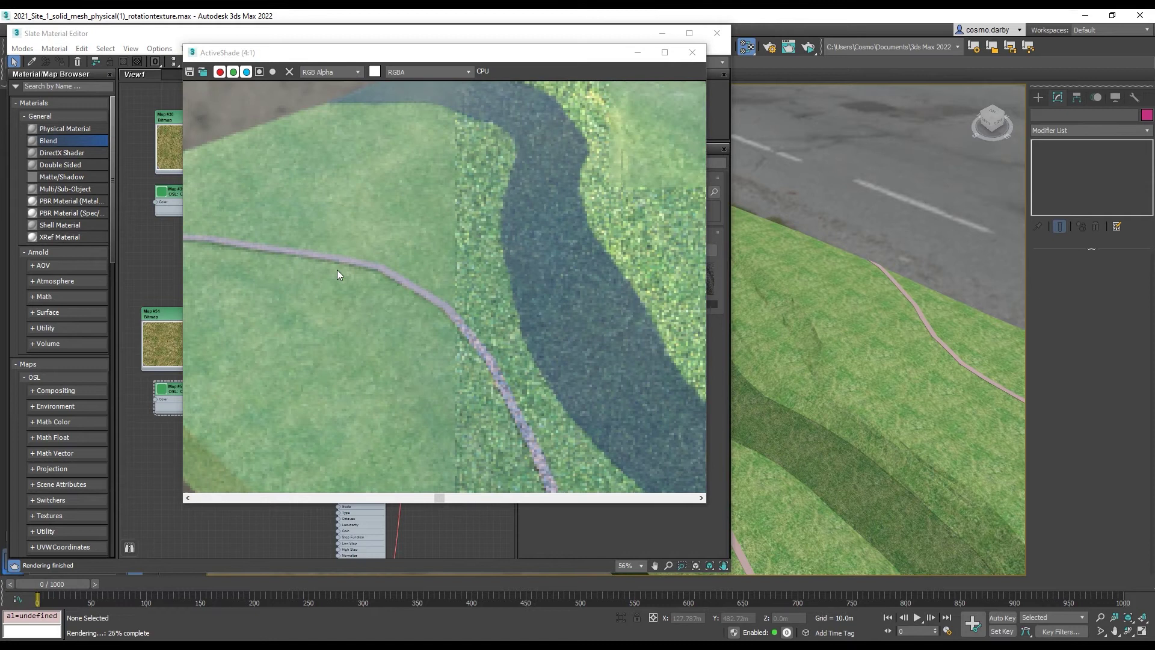
scroll(336, 269, down, 1)
- Orbit the viewport to a lower angle, examine the reflections on the rendered grass, and close the ActiveShade window
middle_drag(910, 298, 858, 263)
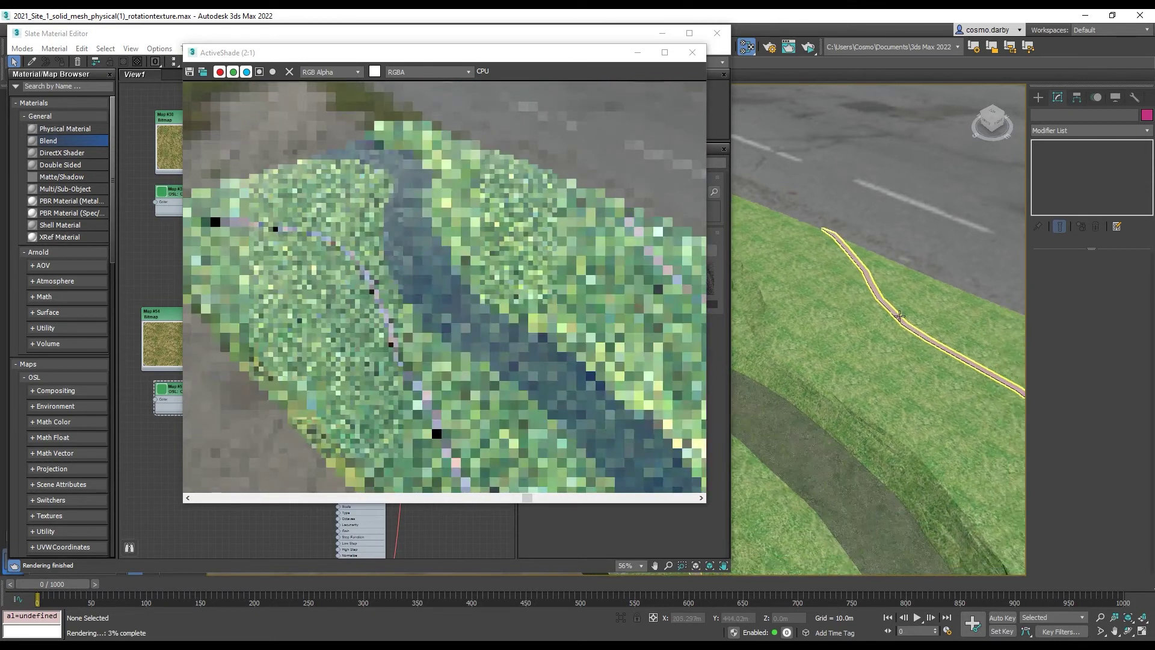
scroll(899, 316, down, 3)
alt+middle_drag(899, 316, 866, 282)
scroll(866, 282, up, 3)
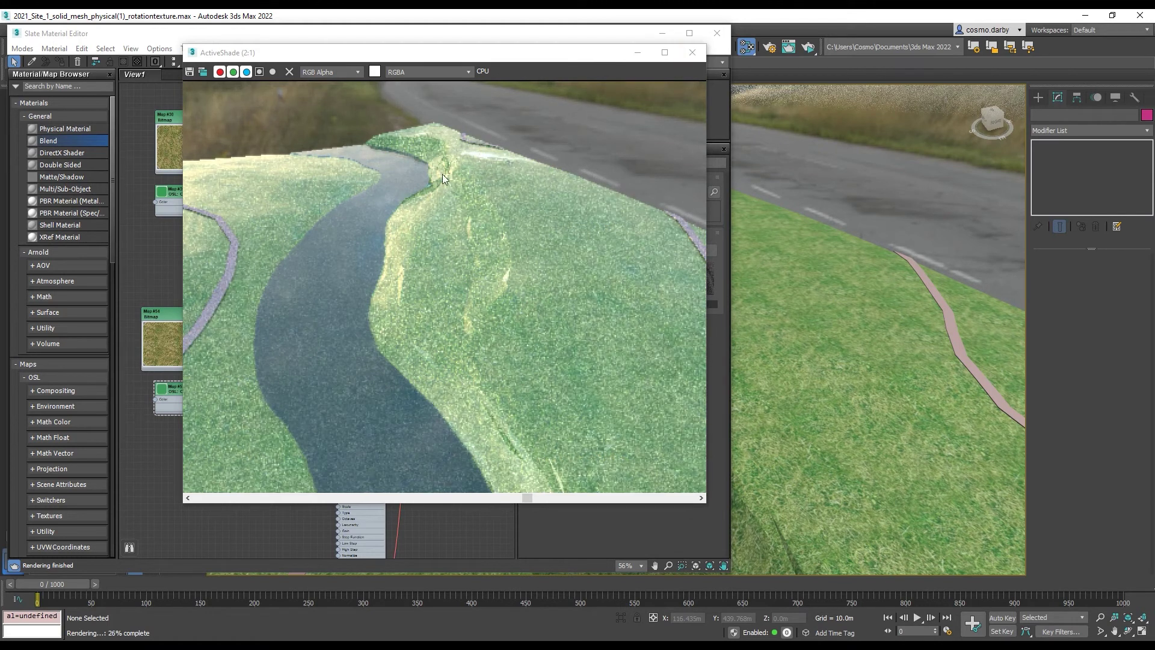
click(691, 52)
- Set the roughness of Material #40 to 0.9
scroll(401, 202, down, 2)
scroll(375, 141, up, 4)
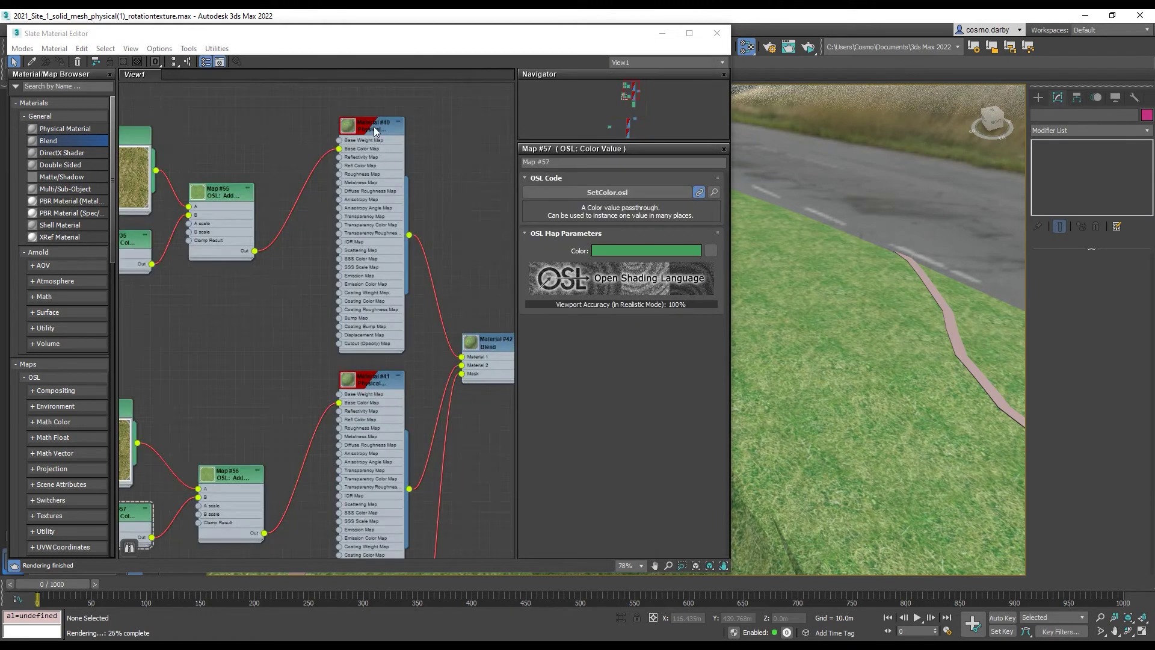
double_click(374, 142)
click(675, 300)
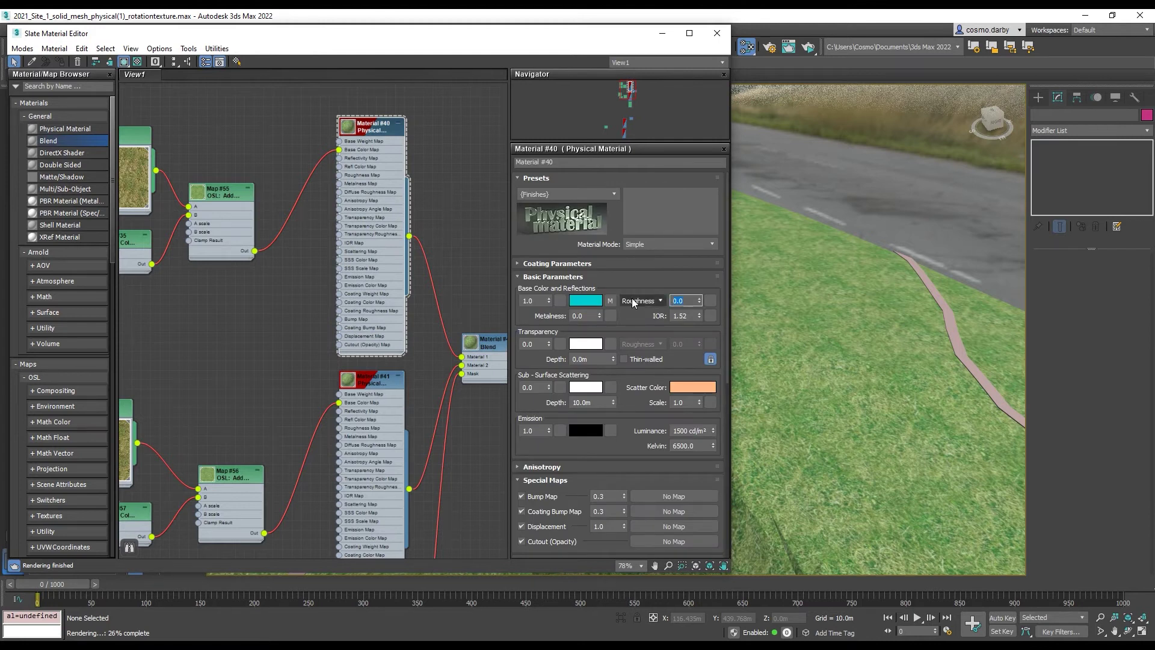
key(Return)
- Set the roughness of Material #41 to 0.9
double_click(385, 379)
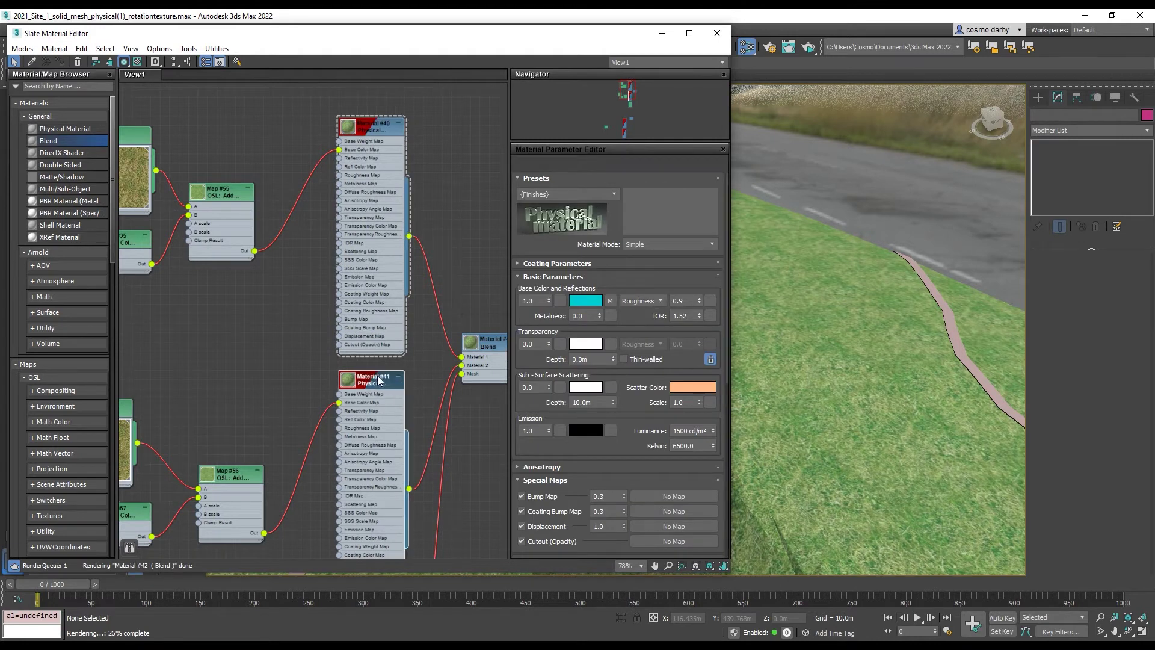
click(683, 300)
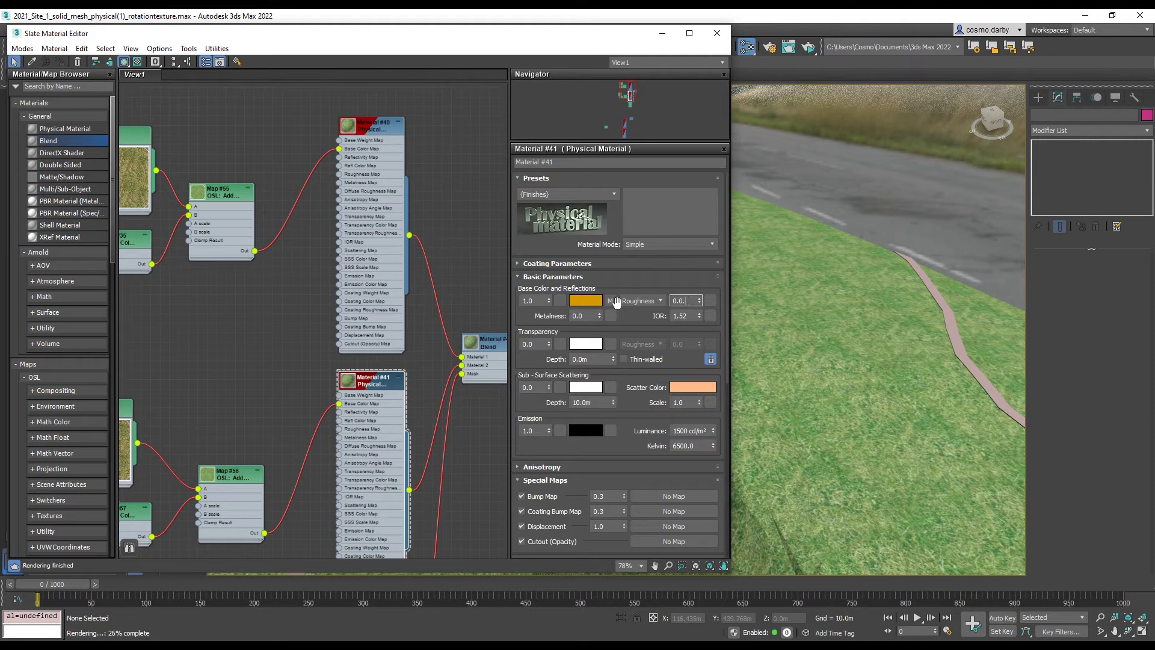
key(Return)
drag(686, 301, 662, 303)
key(Return)
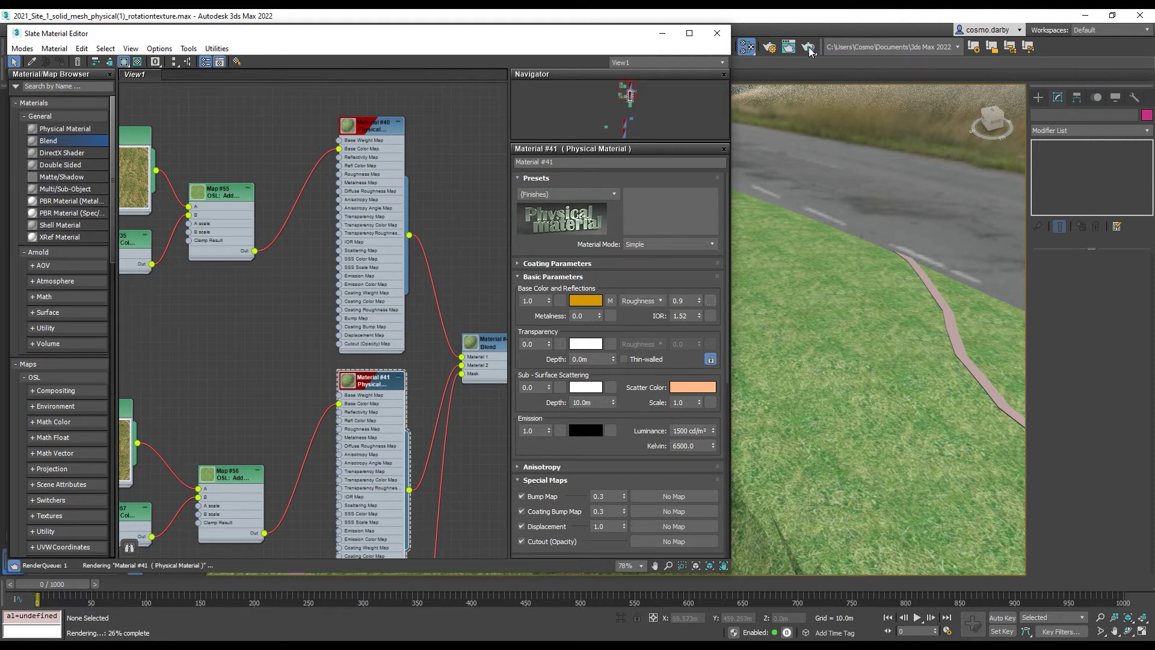
- Render in ActiveShade again to examine the rougher grass from several zoom levels, and close the render window
click(808, 47)
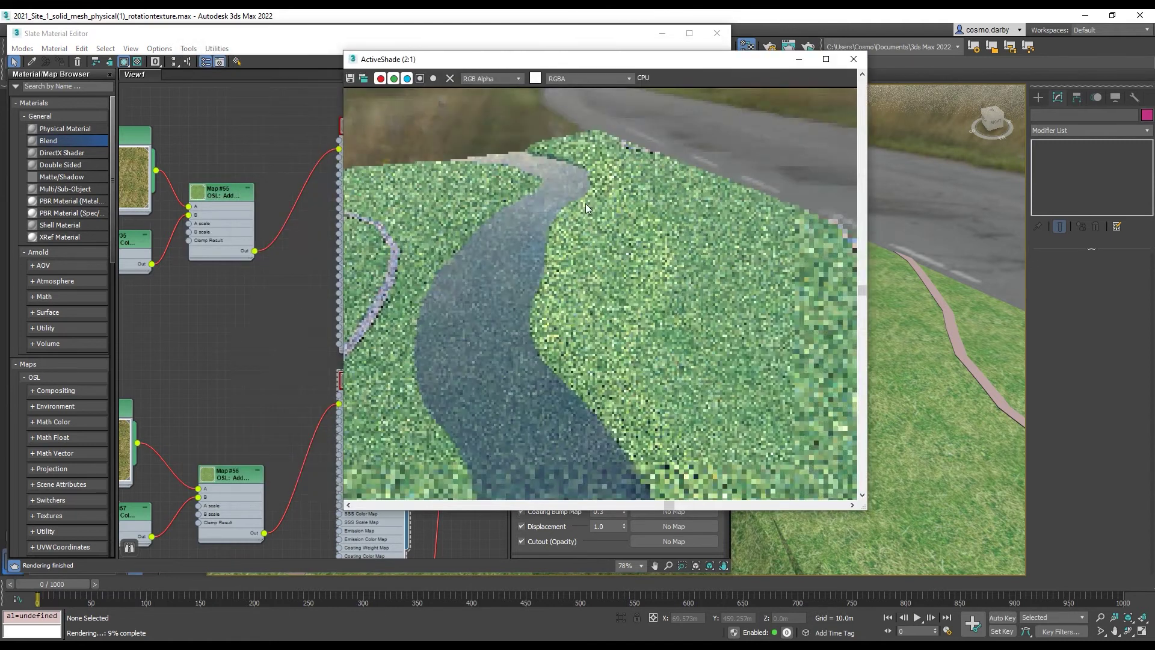
scroll(604, 276, up, 1)
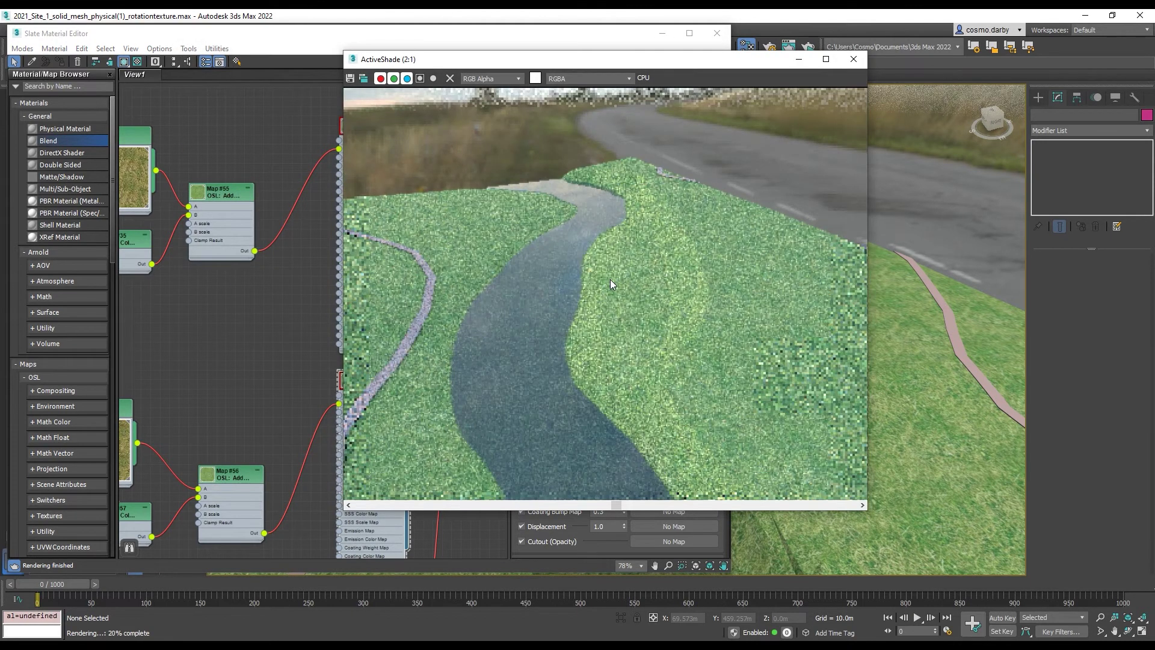
scroll(671, 308, up, 1)
scroll(631, 299, down, 2)
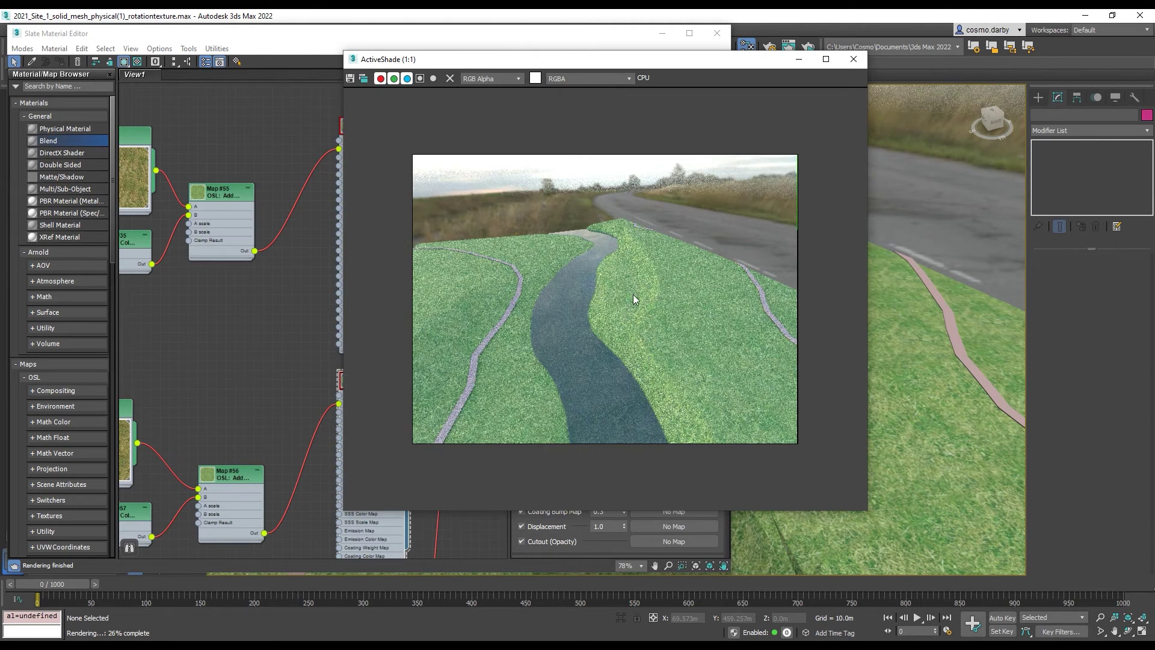
scroll(633, 289, up, 1)
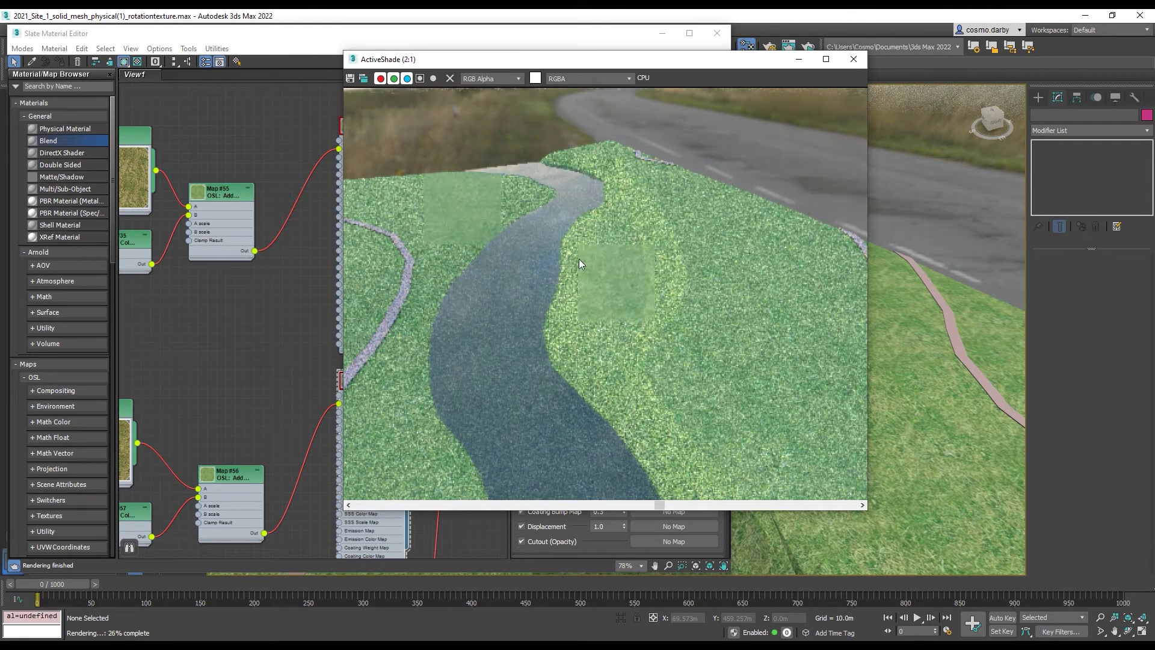
click(853, 59)
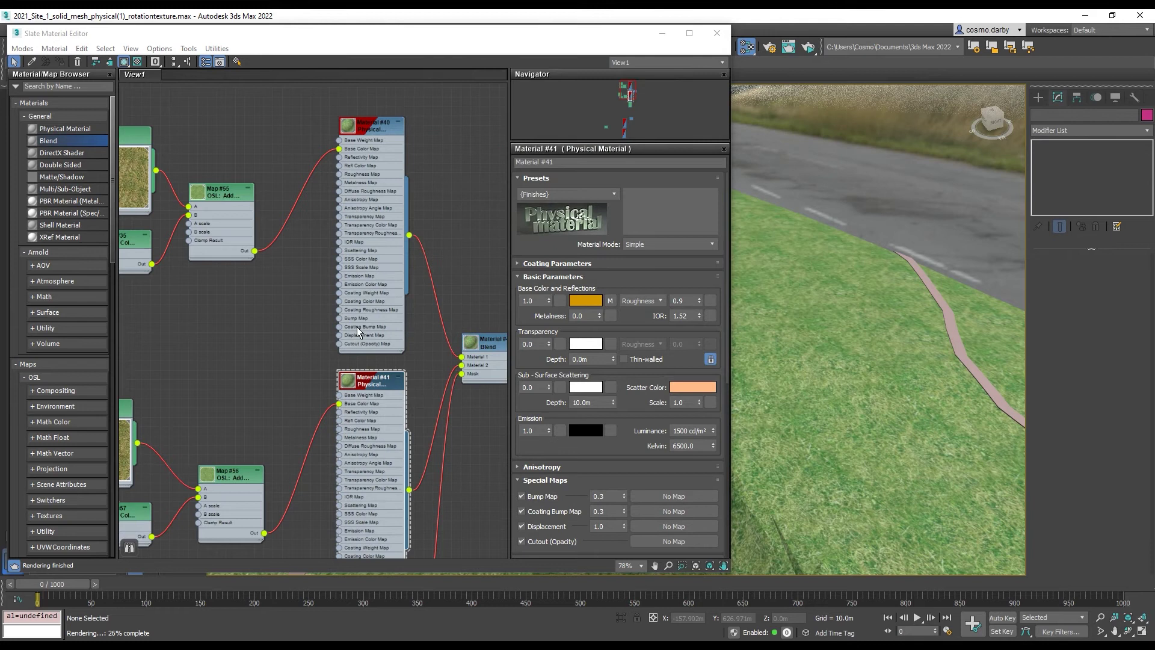
scroll(273, 313, down, 3)
middle_drag(278, 271, 320, 237)
scroll(320, 237, up, 3)
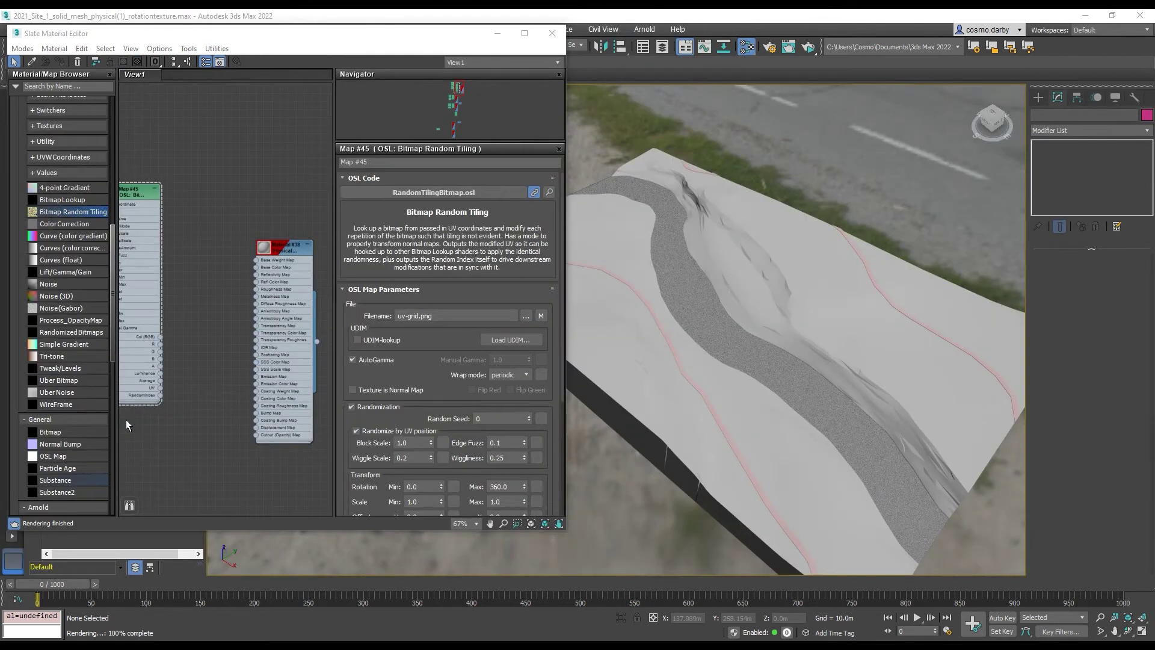
scroll(190, 174, down, 4)
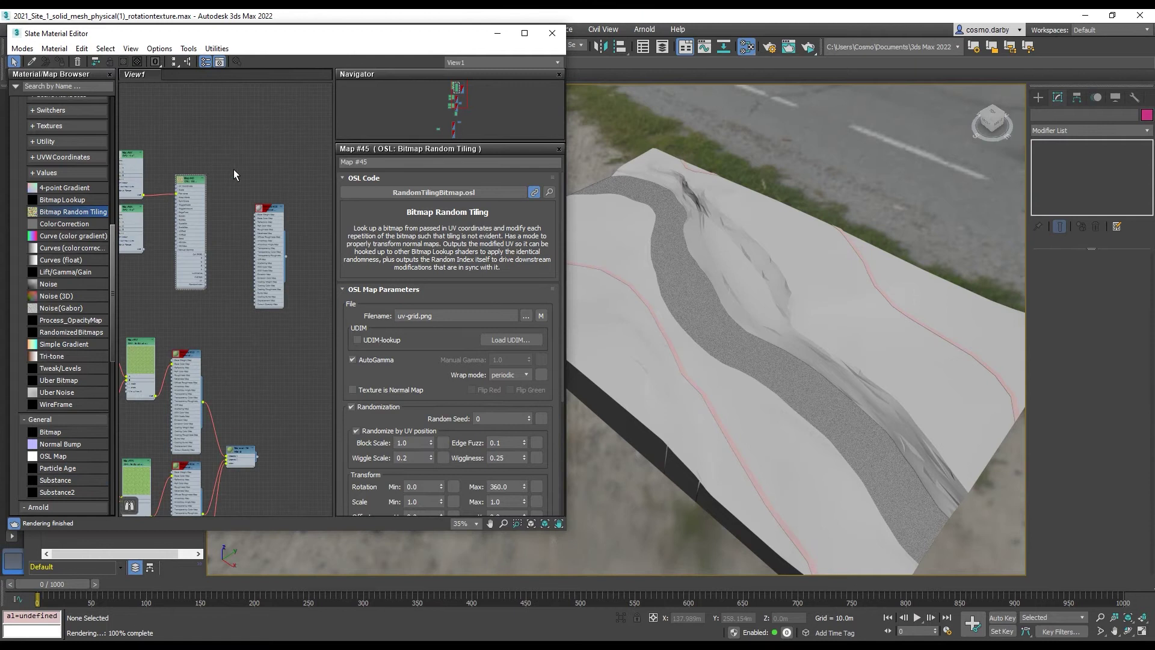
- Enlarge the Slate Material Editor window and bring the Bitmap Random Tiling node into close view
scroll(207, 180, up, 5)
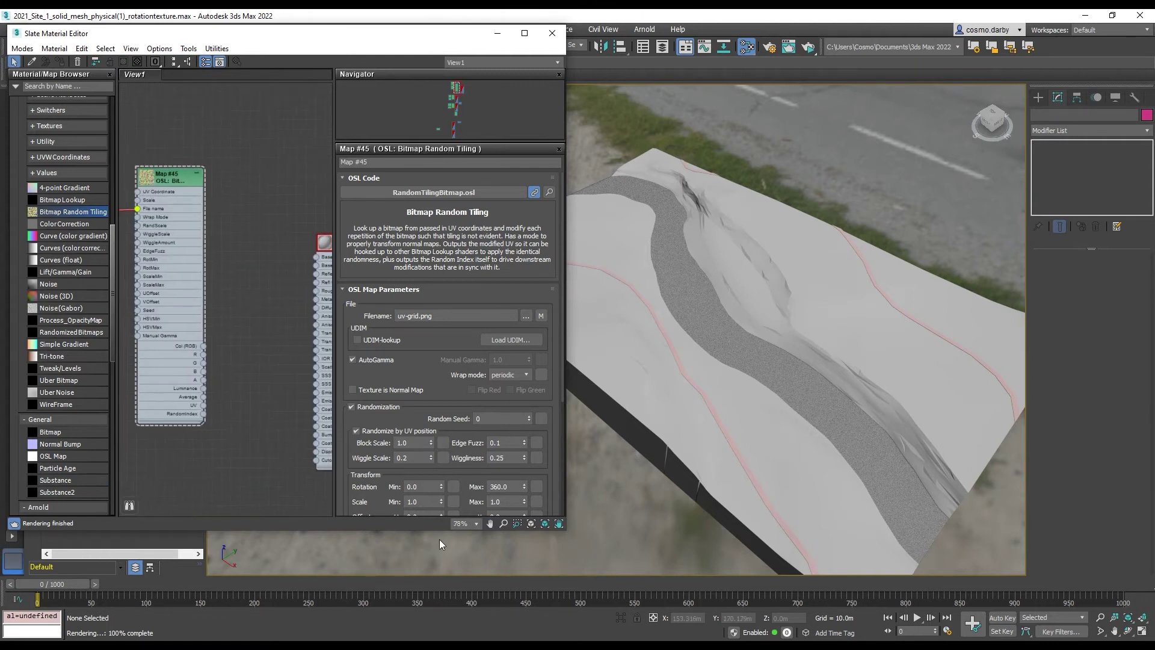
drag(557, 543, 664, 574)
scroll(302, 247, up, 3)
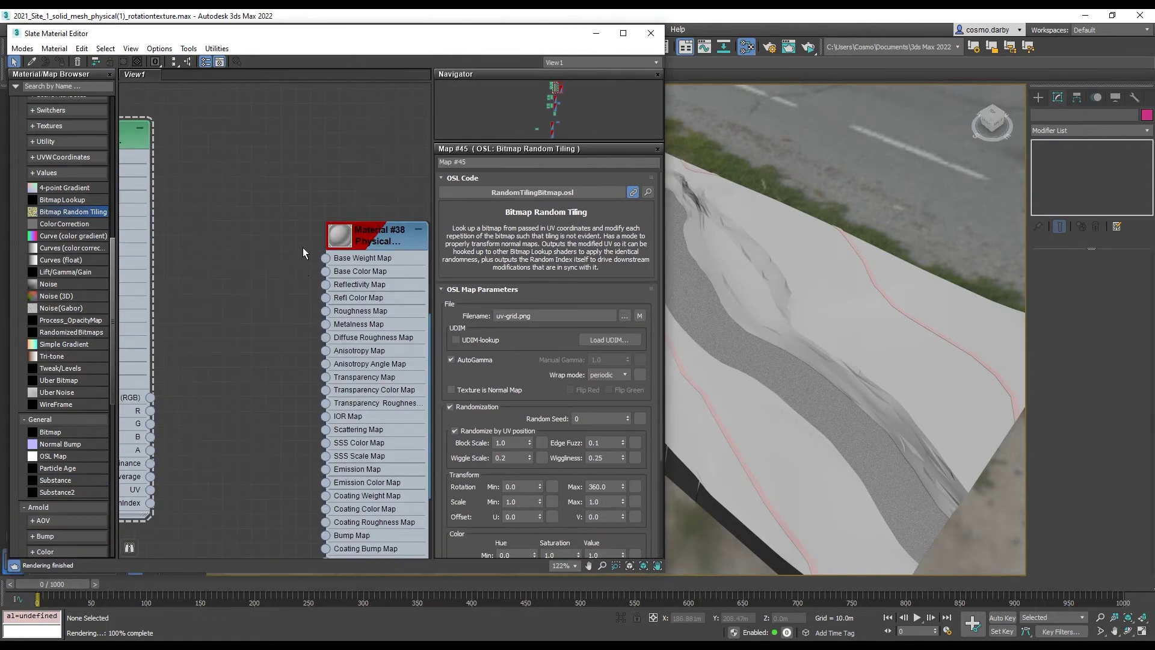
scroll(330, 257, up, 2)
scroll(353, 304, down, 5)
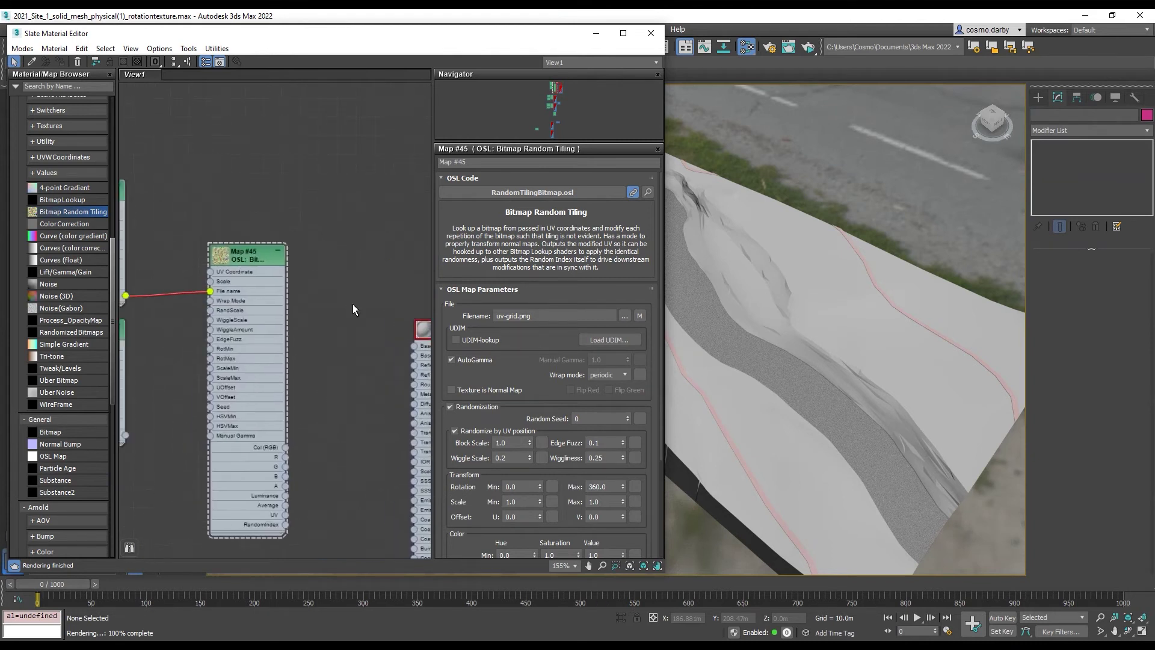
scroll(353, 304, up, 1)
scroll(220, 243, up, 2)
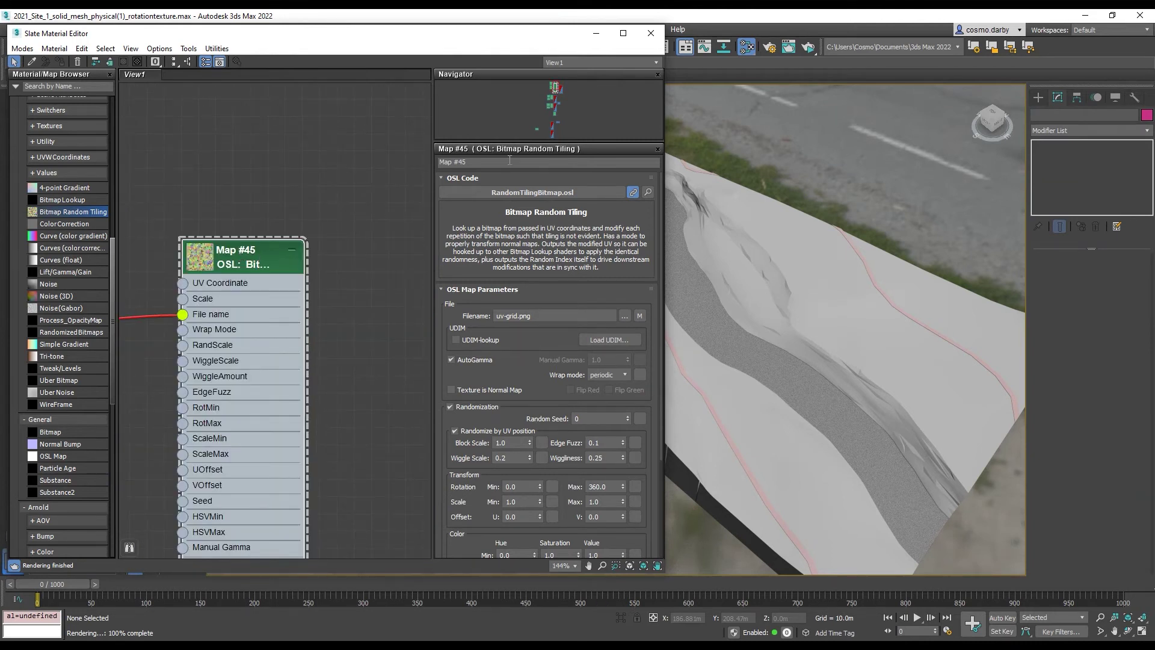
right_click(327, 121)
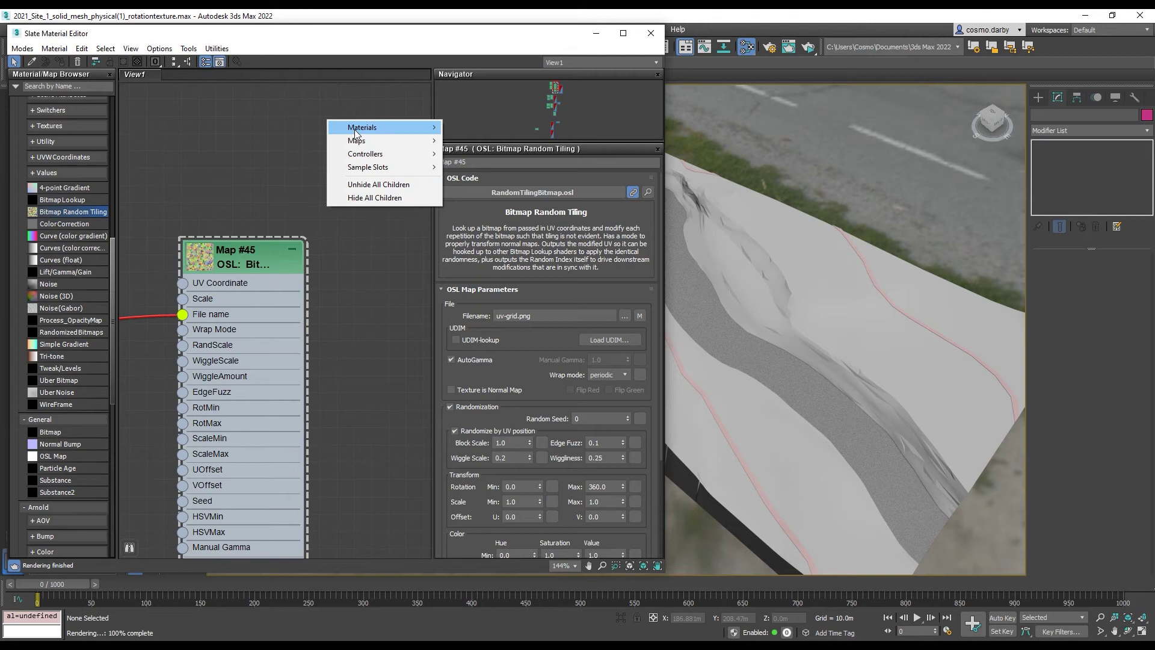
mouse_move(356, 134)
mouse_move(478, 141)
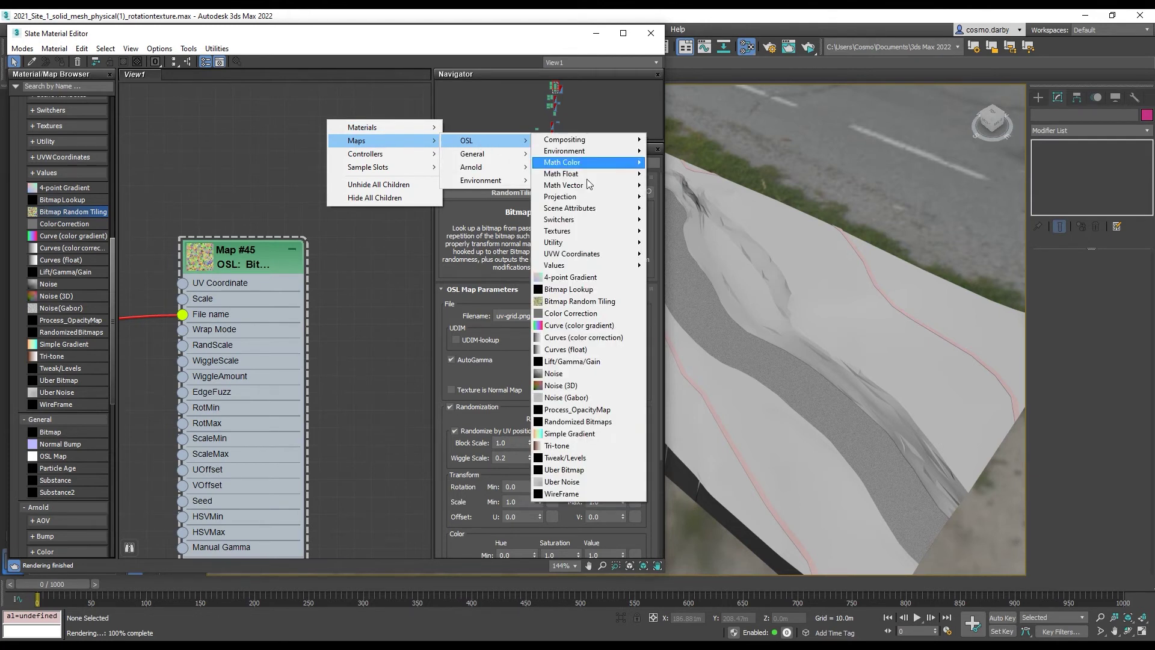
click(277, 187)
- Add an OSL 1 of N (filename) switcher map above the two existing switcher nodes, and delete it again
scroll(254, 160, down, 2)
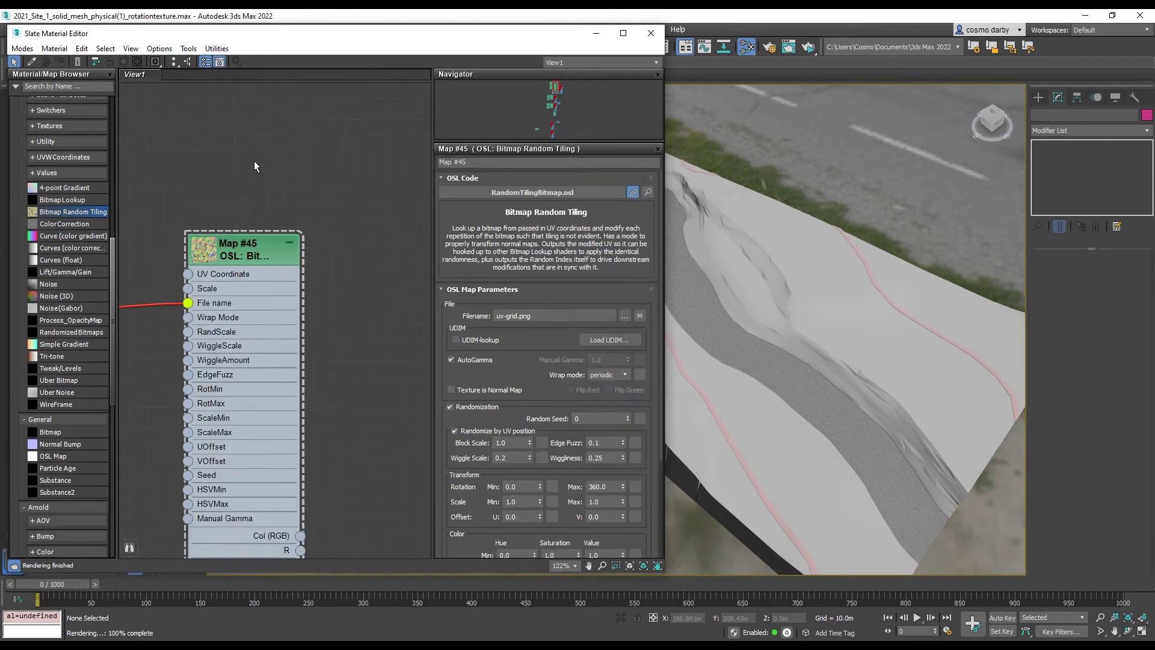
middle_drag(318, 169, 394, 161)
scroll(394, 161, down, 2)
middle_drag(234, 185, 224, 217)
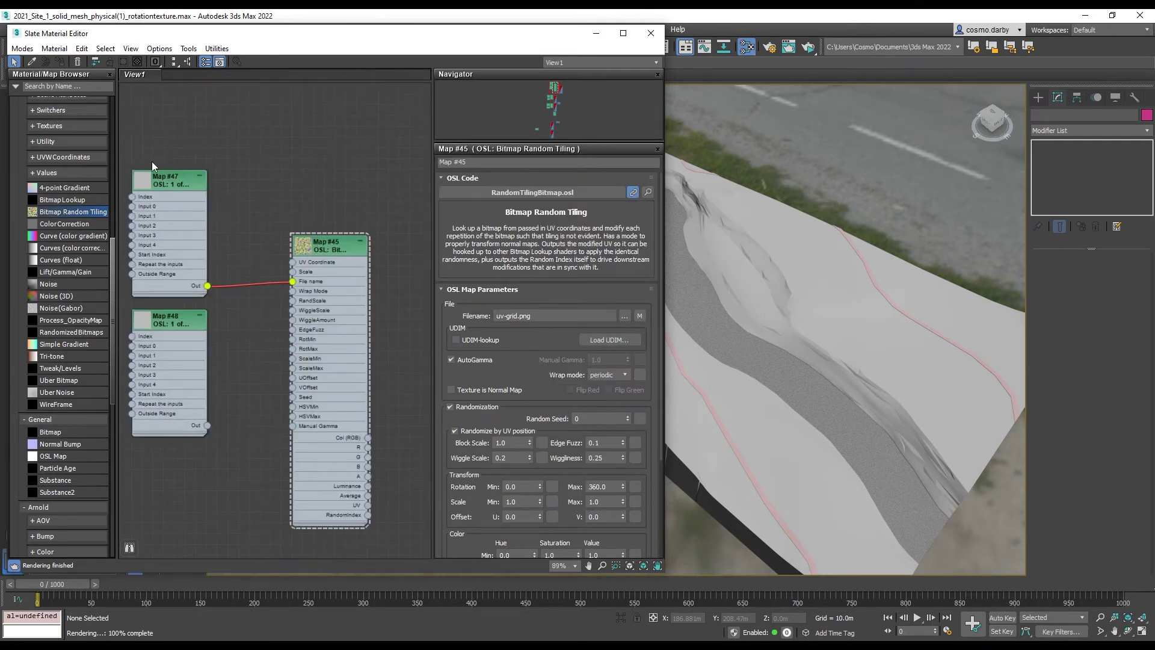
middle_drag(158, 153, 181, 206)
scroll(330, 242, up, 2)
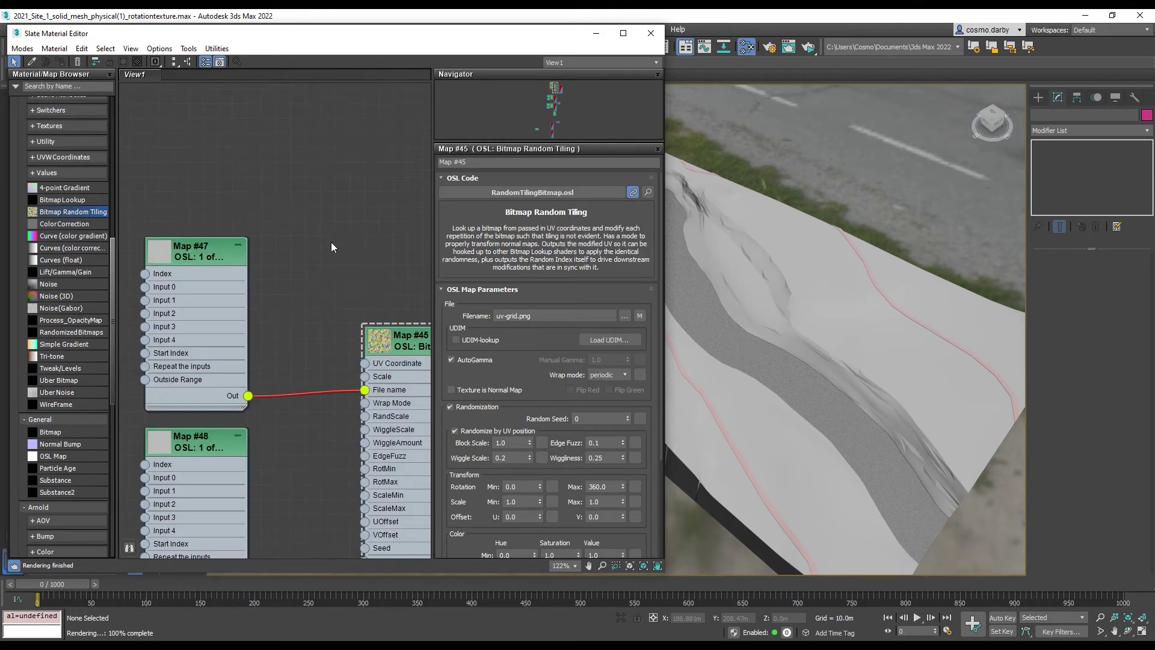
right_click(207, 173)
mouse_move(249, 192)
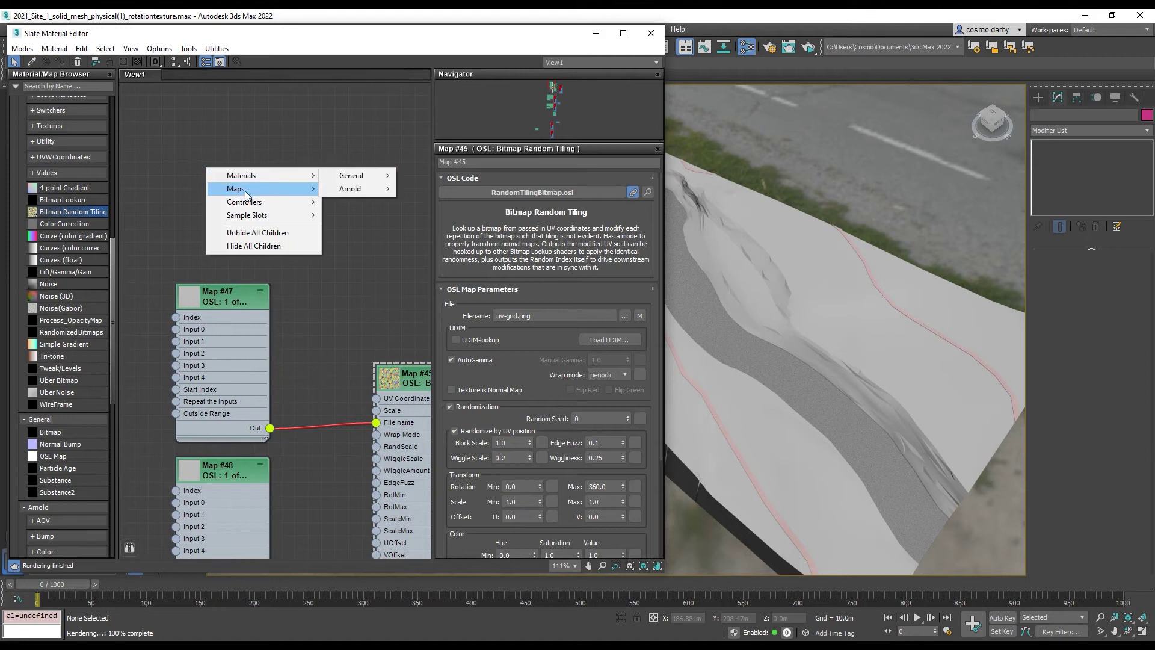
mouse_move(355, 190)
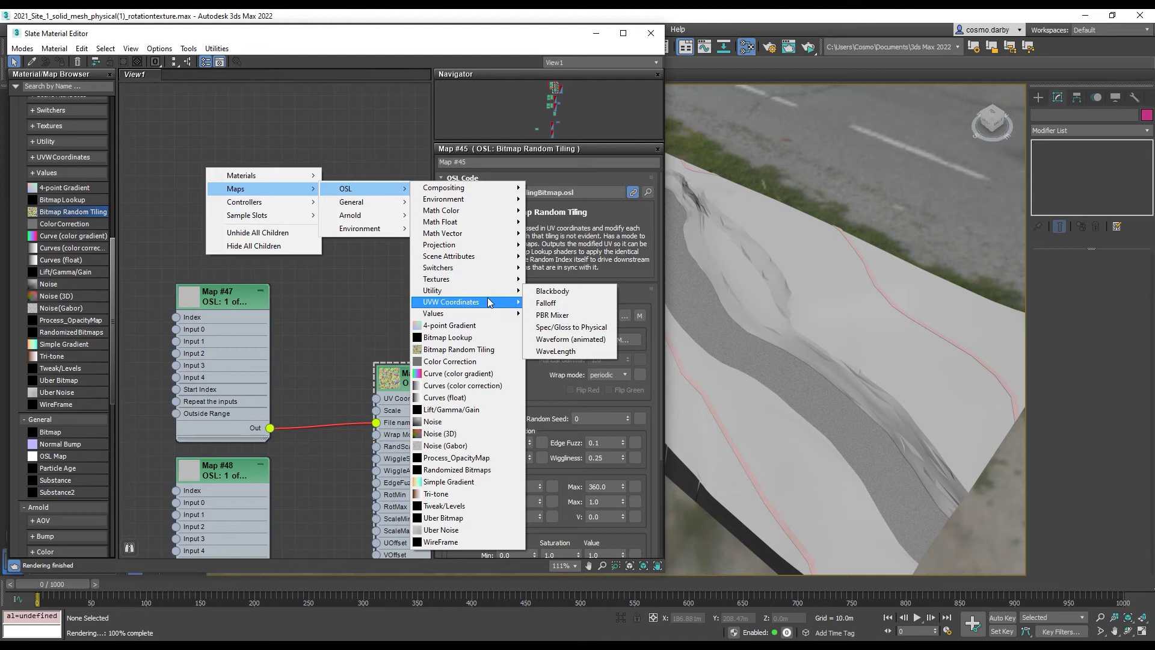
mouse_move(490, 261)
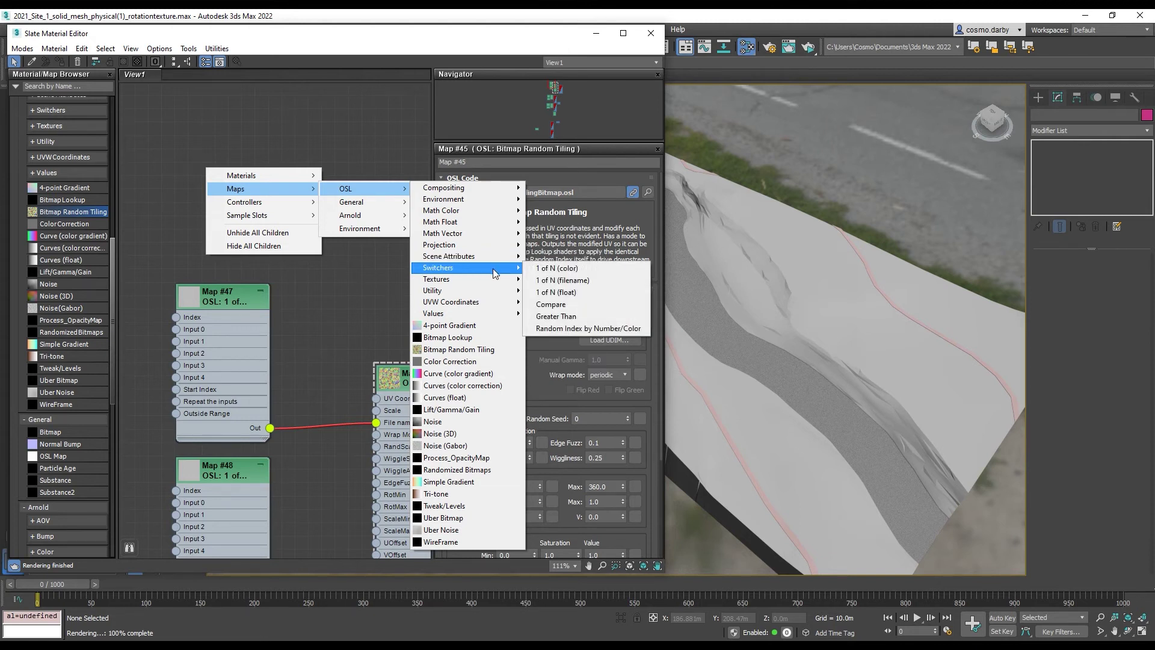
click(564, 280)
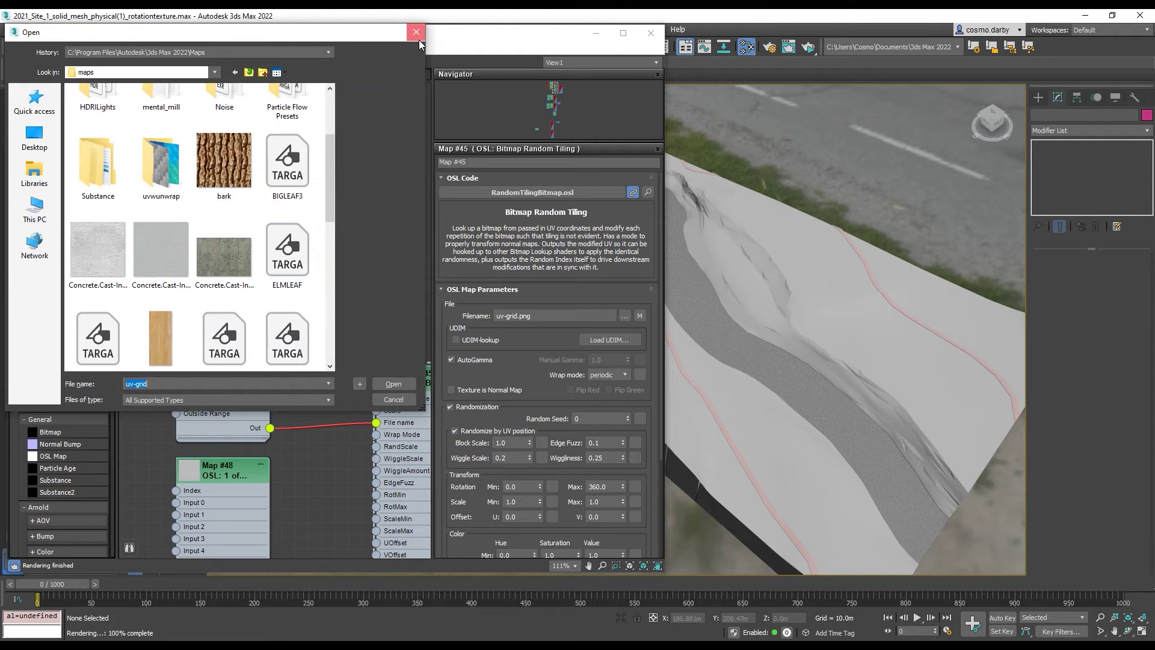
scroll(145, 349, down, 5)
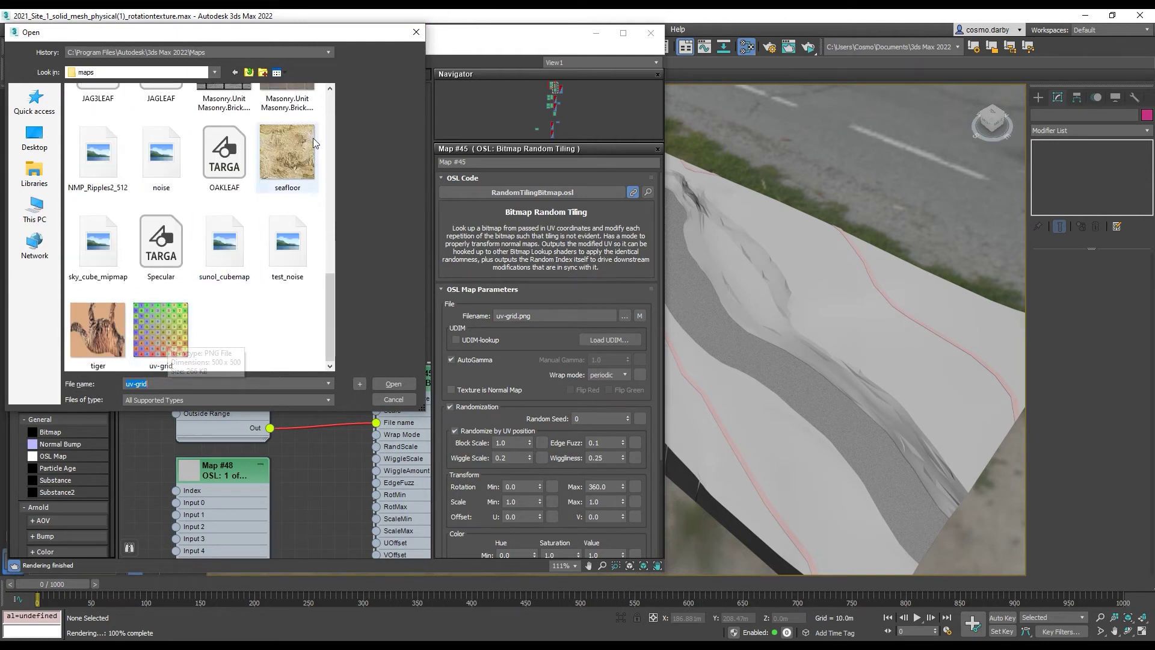
key(Return)
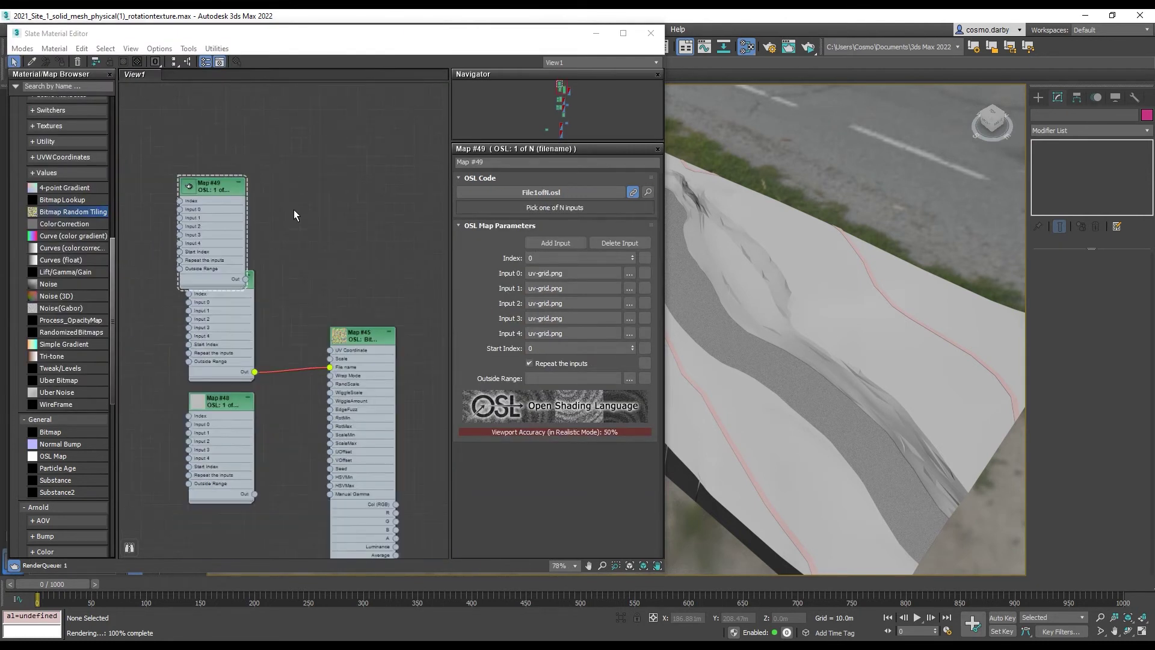
scroll(293, 215, up, 1)
key(Delete)
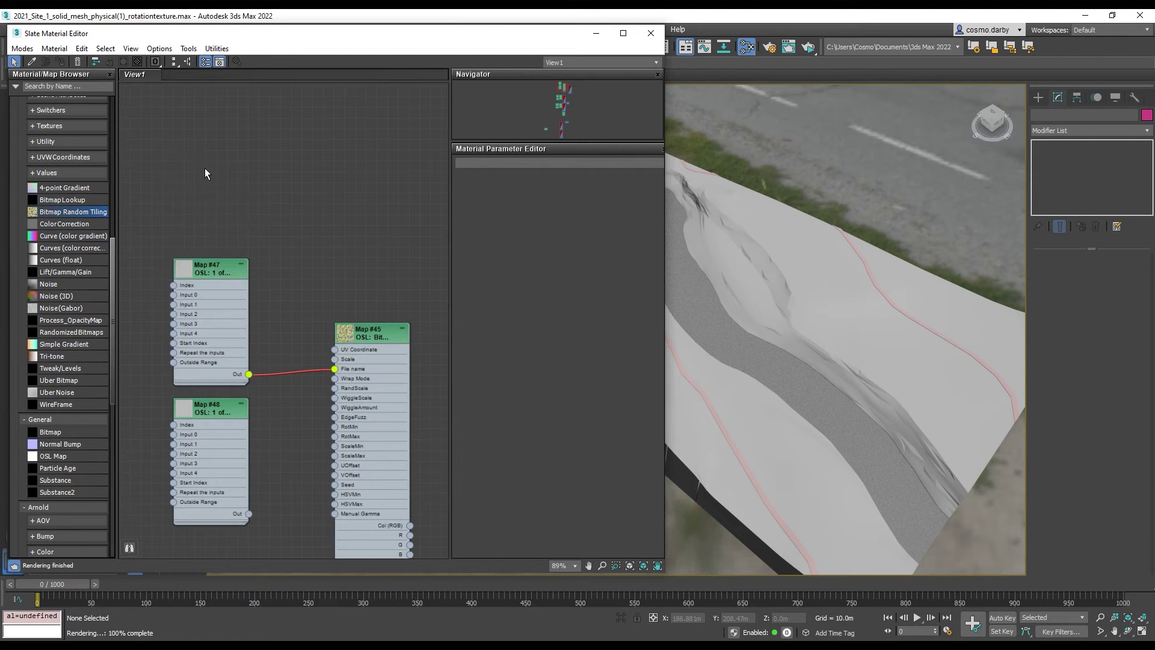
- Connect the Col (RGB) output of the Bitmap Random Tiling map to the Base Color Map of Material #38
scroll(319, 335, up, 2)
middle_drag(310, 359, 316, 274)
scroll(270, 339, down, 3)
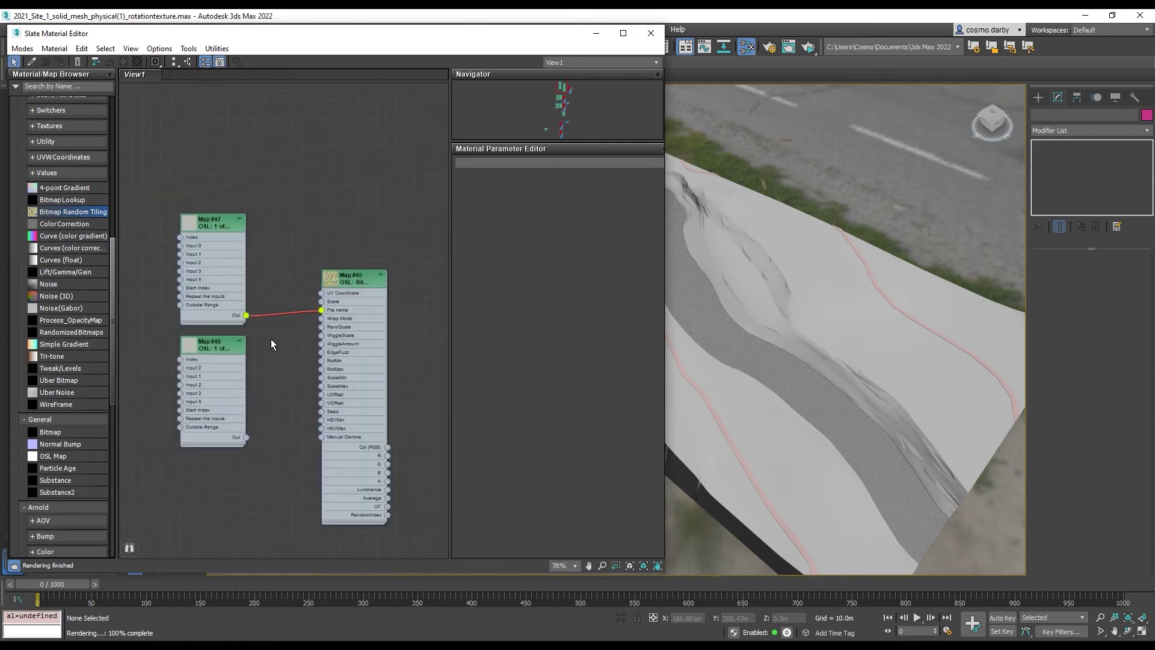
middle_drag(391, 453, 298, 413)
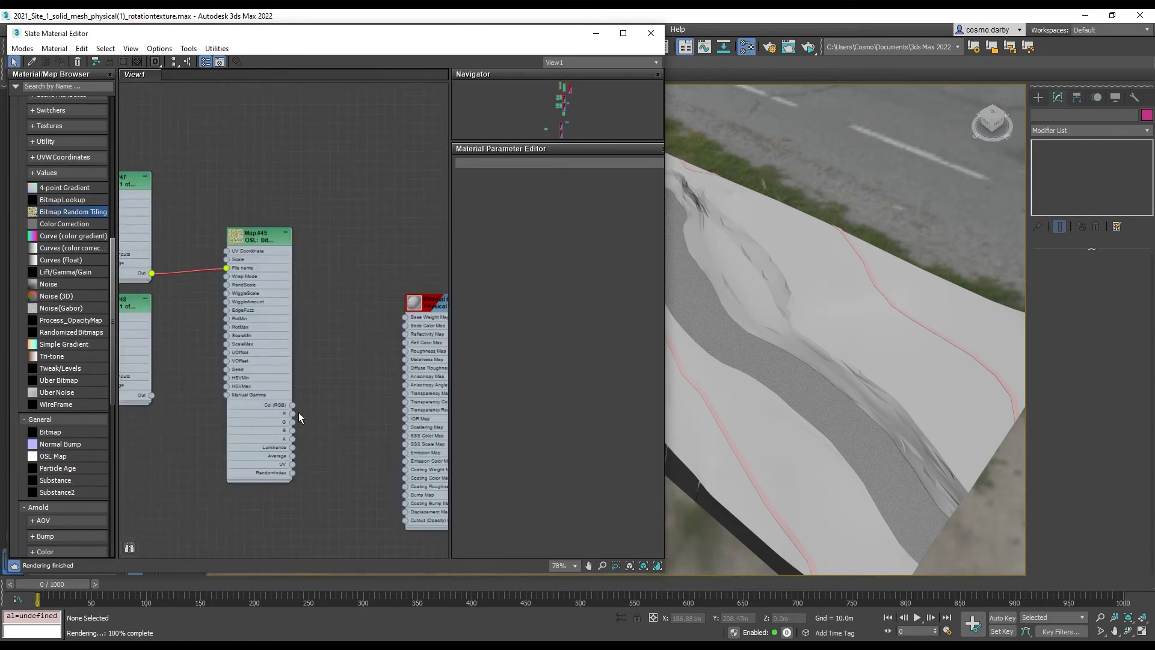
scroll(296, 410, up, 4)
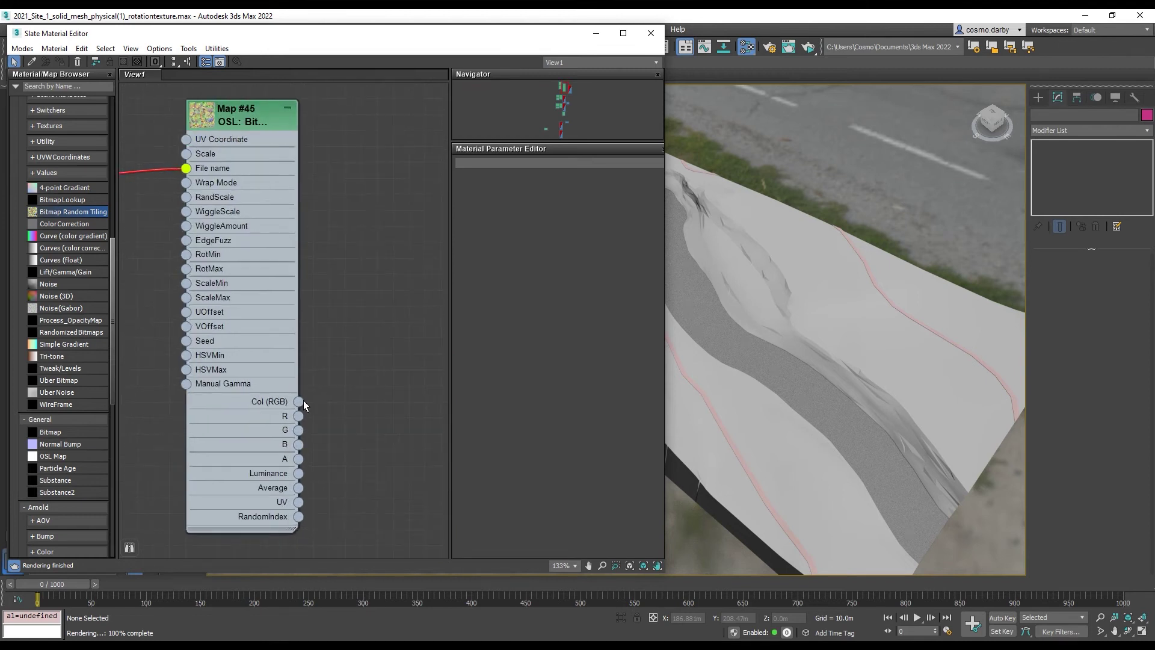
drag(295, 401, 358, 305)
scroll(324, 397, down, 2)
scroll(388, 363, up, 4)
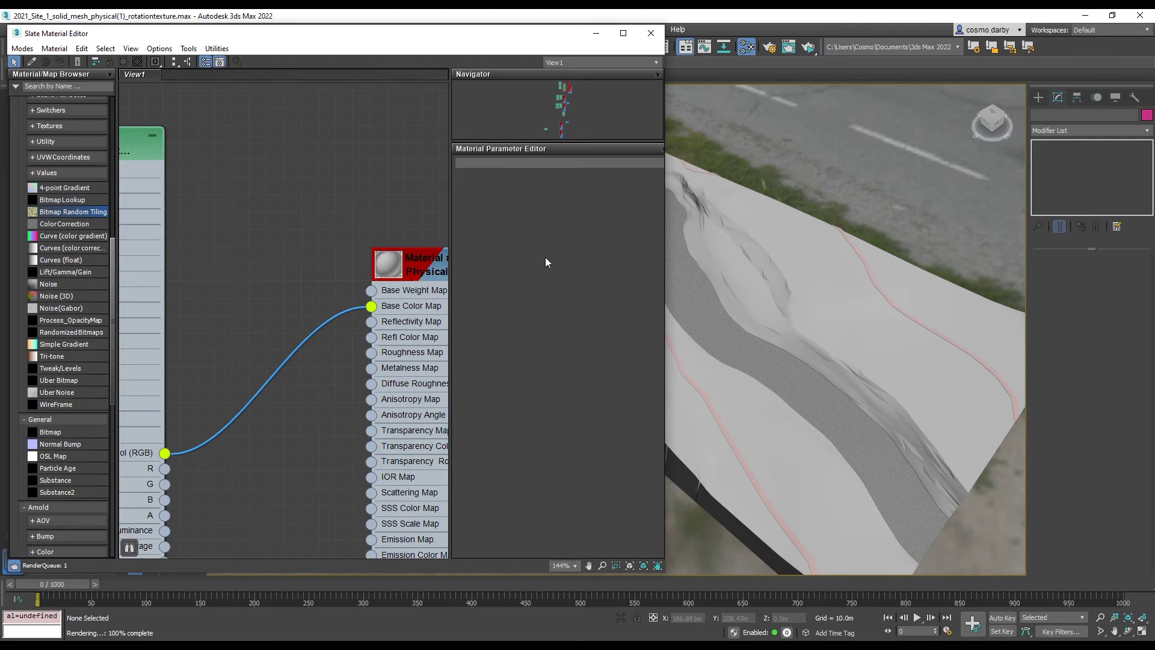
- Examine the randomly tiled UV grid on the terrain from several distances and angles in the viewport
scroll(739, 264, down, 3)
middle_drag(739, 265, 841, 289)
scroll(769, 269, up, 3)
scroll(768, 269, down, 3)
scroll(841, 290, up, 2)
scroll(845, 286, down, 2)
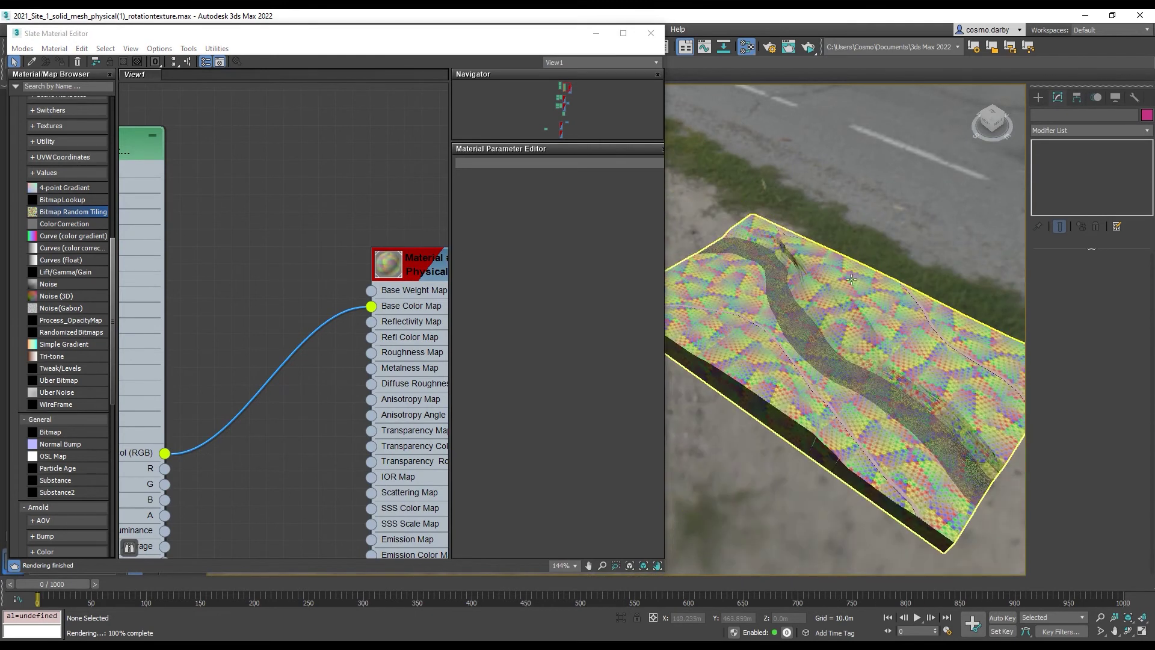
scroll(851, 279, up, 5)
scroll(825, 263, down, 2)
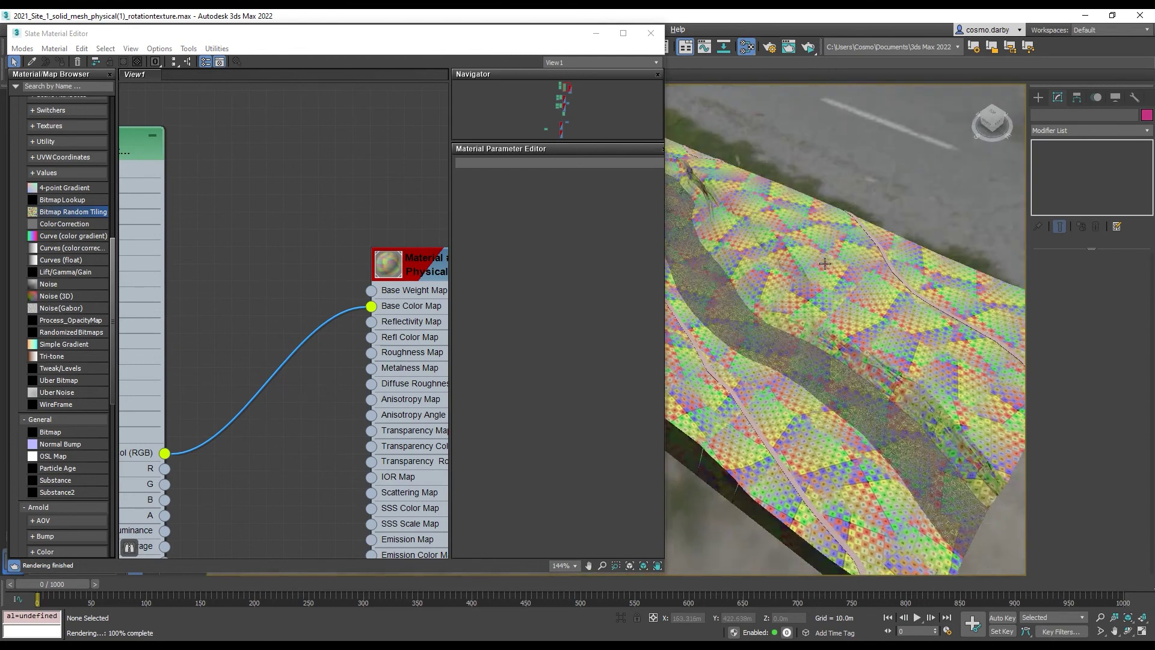
scroll(824, 263, up, 4)
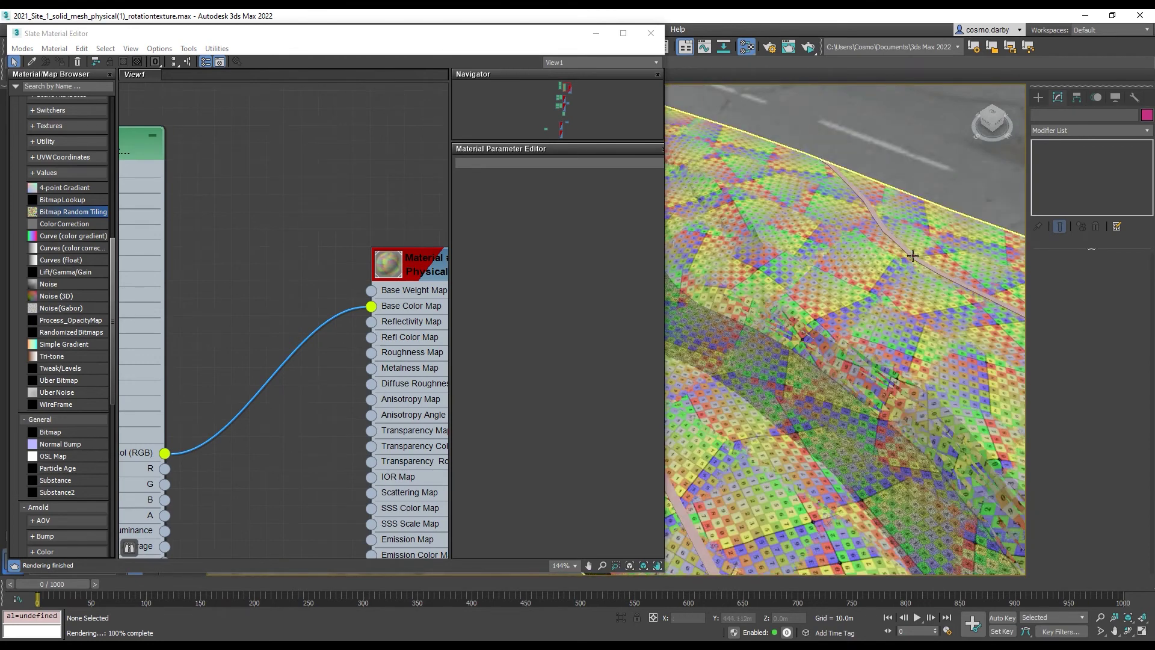
scroll(863, 359, down, 3)
scroll(873, 277, up, 5)
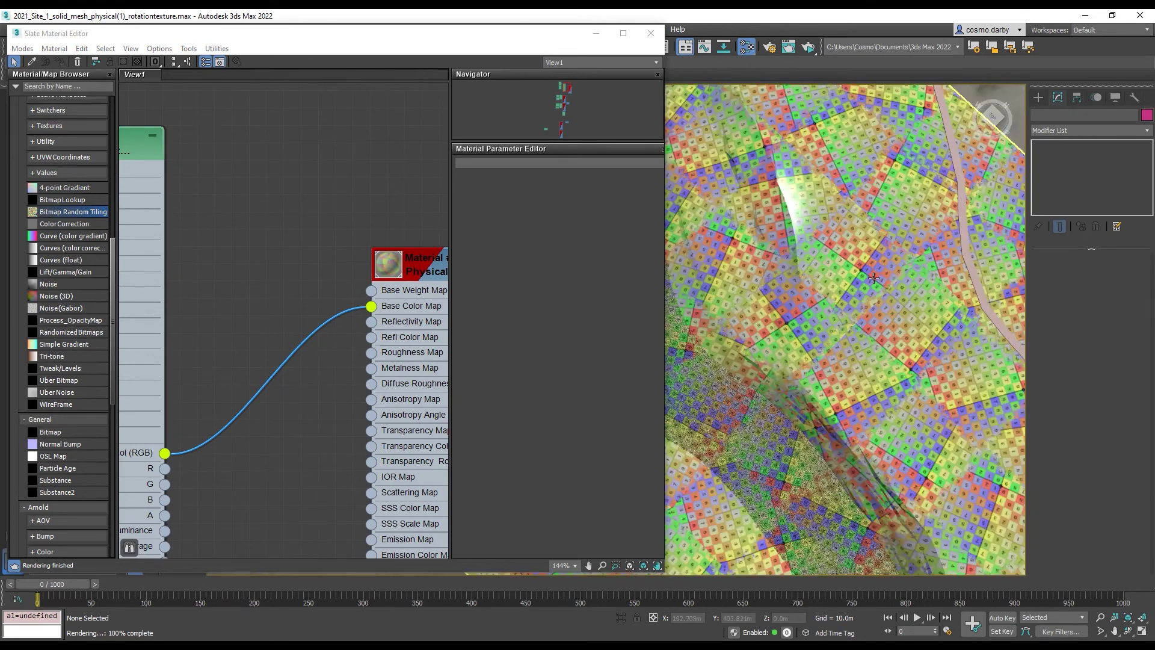
scroll(858, 289, down, 4)
alt+middle_drag(858, 336, 839, 274)
scroll(891, 327, up, 5)
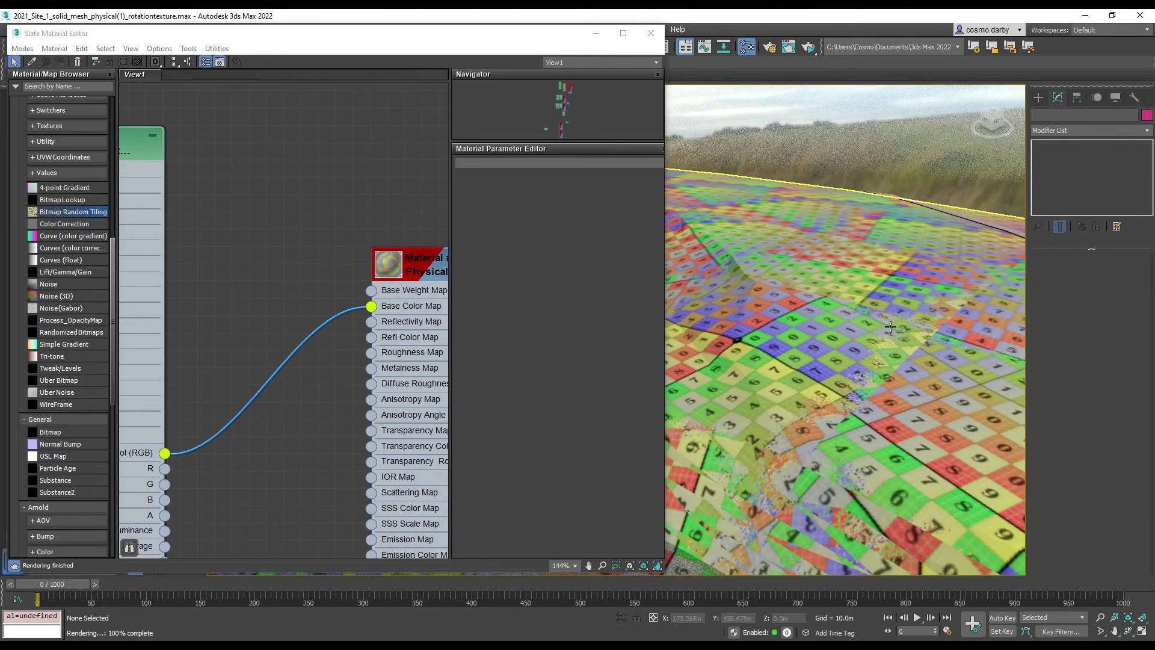
alt+middle_drag(902, 410, 807, 323)
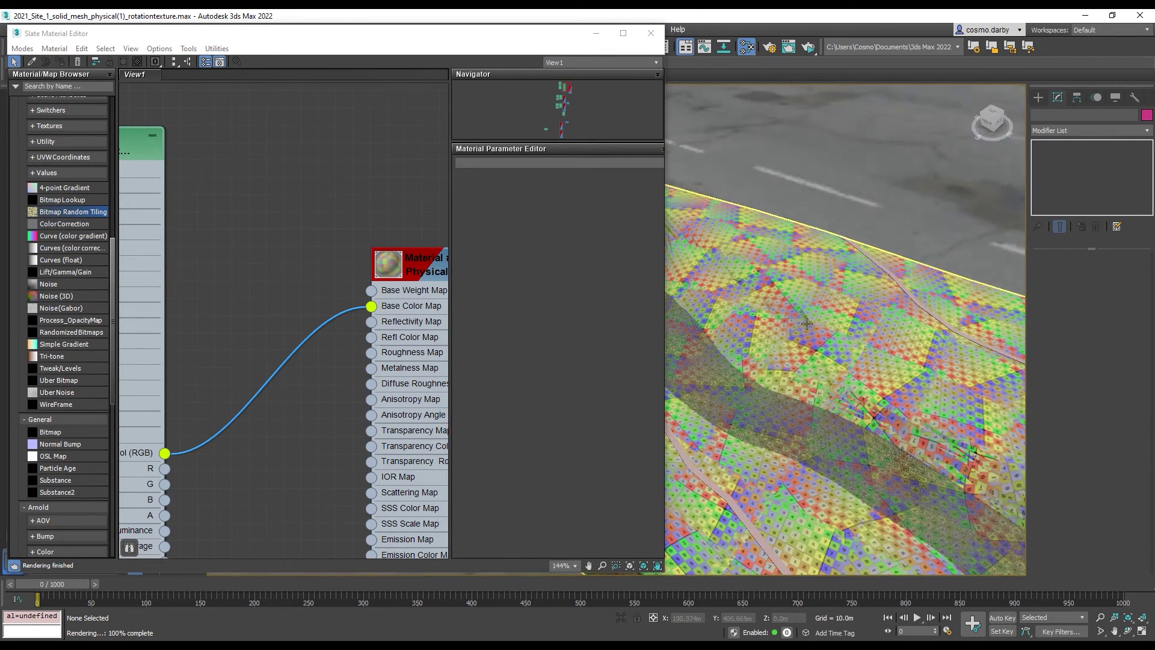
- Open the parameters of the Bitmap Random Tiling map down to its transform settings
click(419, 271)
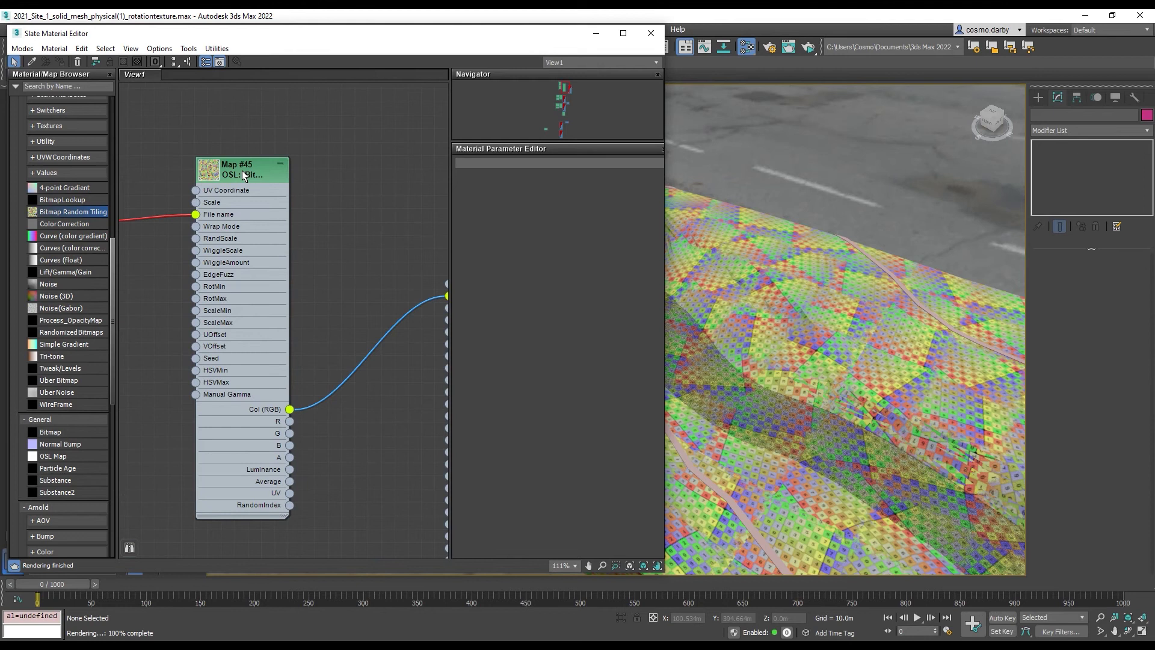
double_click(242, 170)
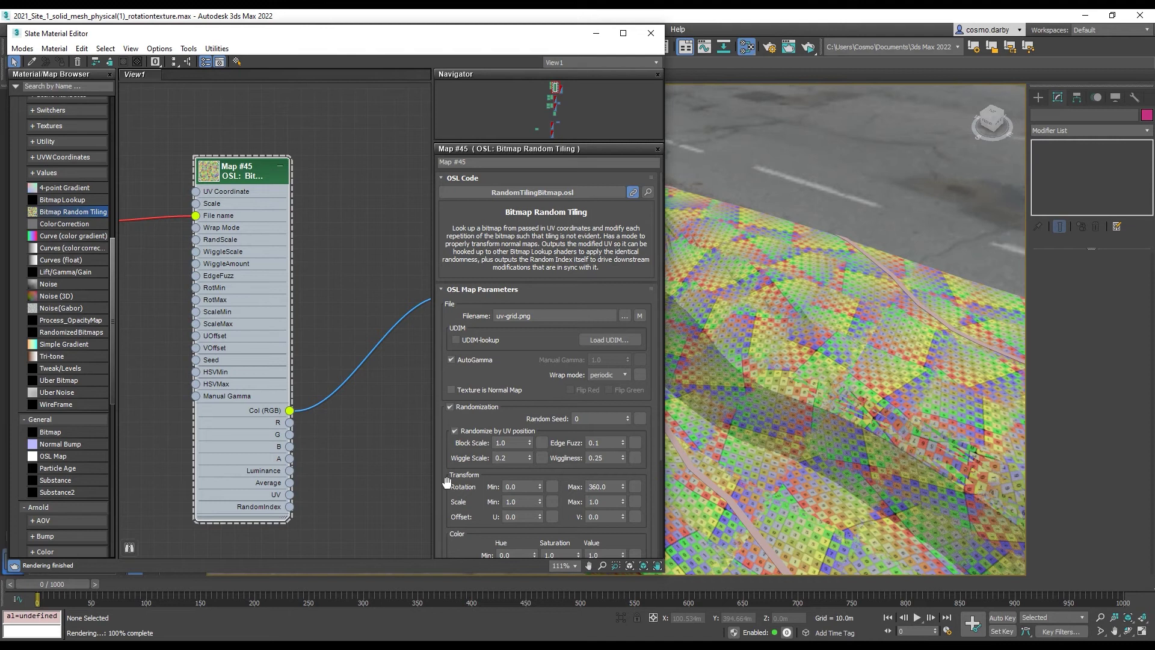
scroll(446, 481, down, 1)
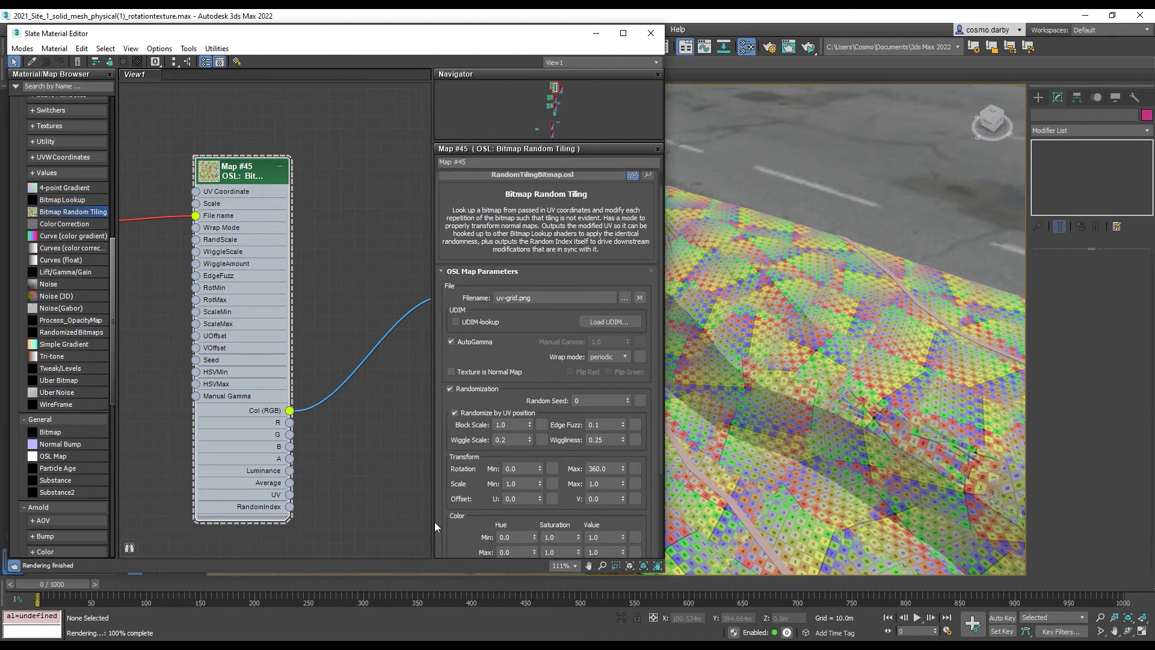
- Set the Bitmap Random Tiling map's maximum rotation to 0, compare the tiling on the terrain, and restore the maximum to 360
click(551, 468)
text(0)
key(Return)
scroll(824, 376, down, 5)
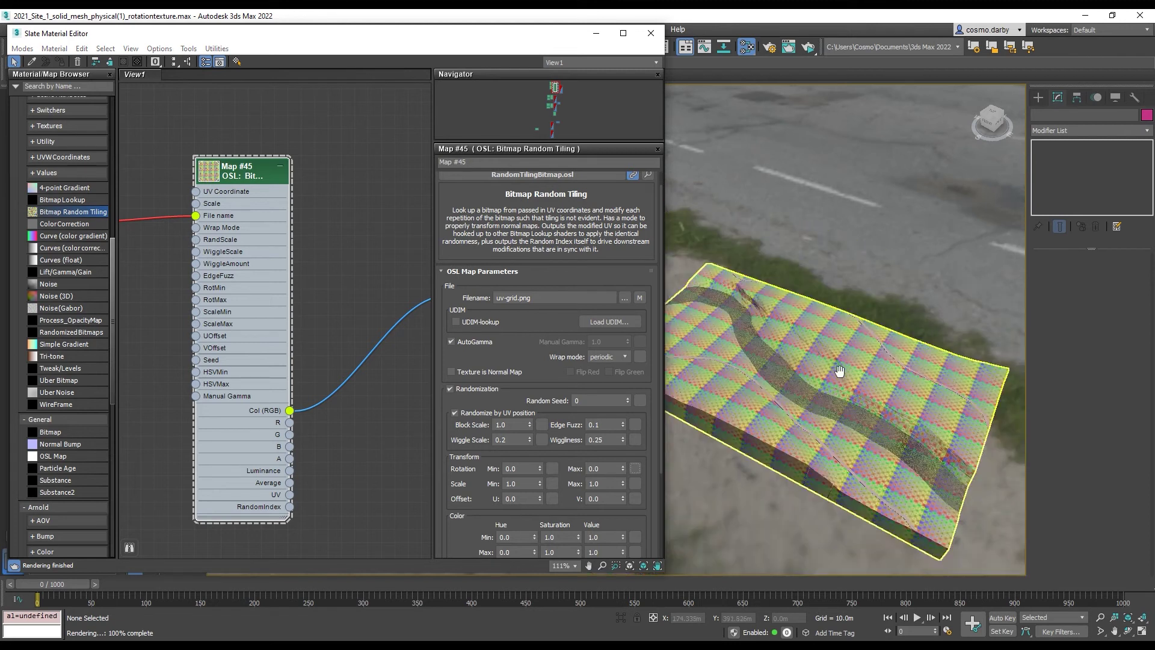
scroll(823, 376, up, 6)
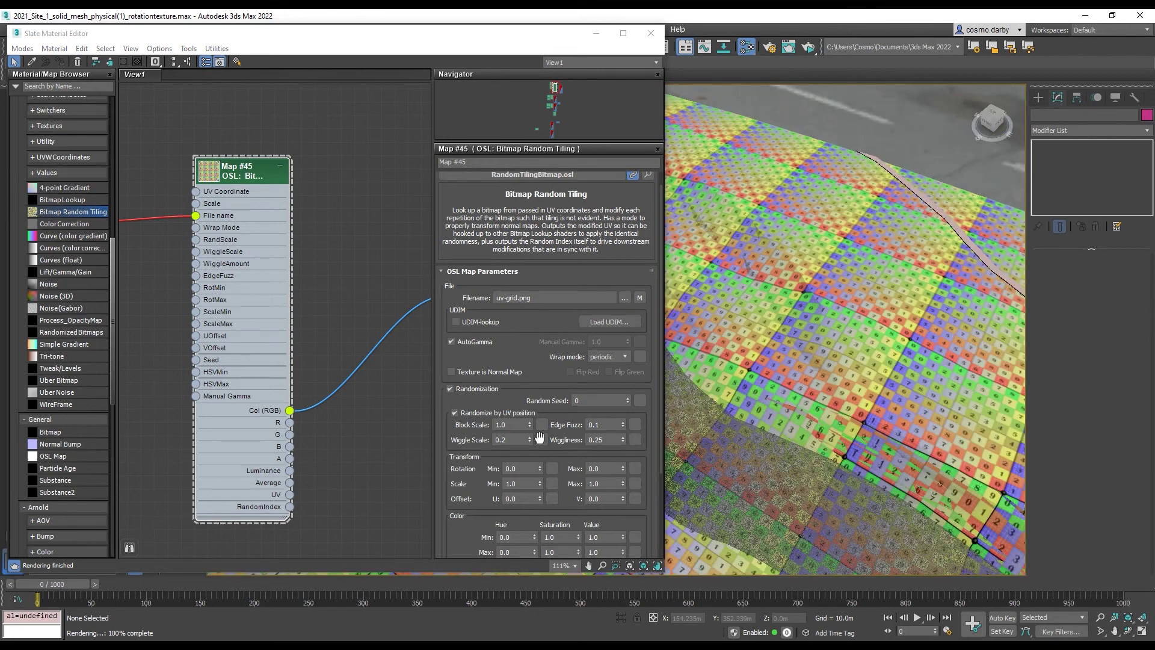
click(604, 469)
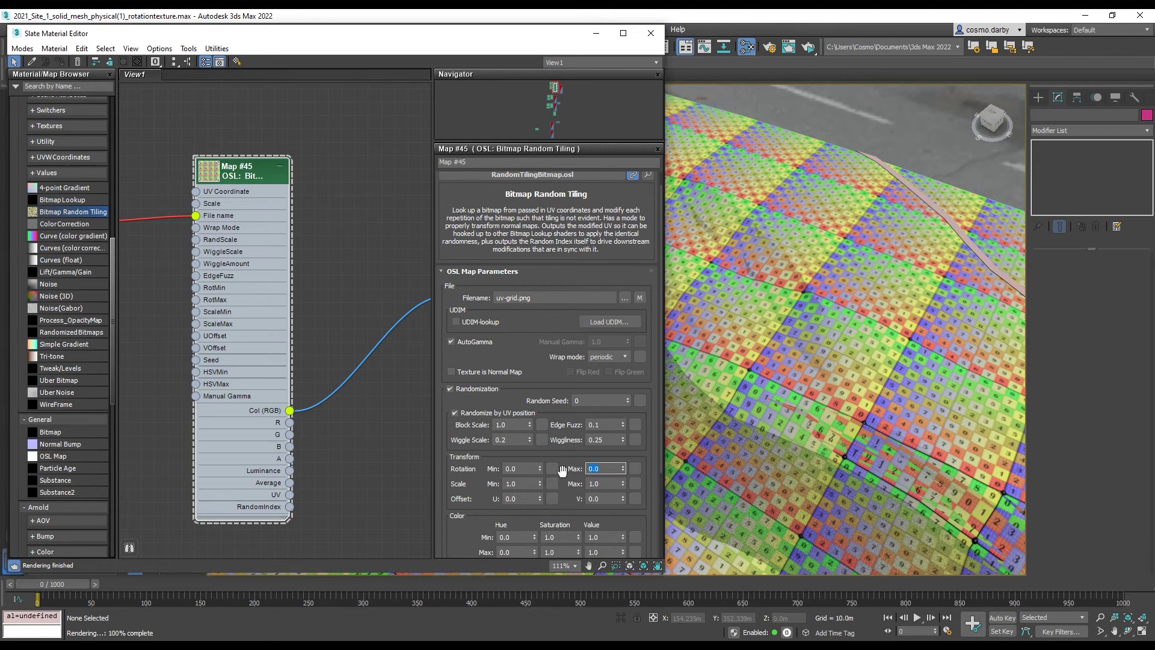
key(Return)
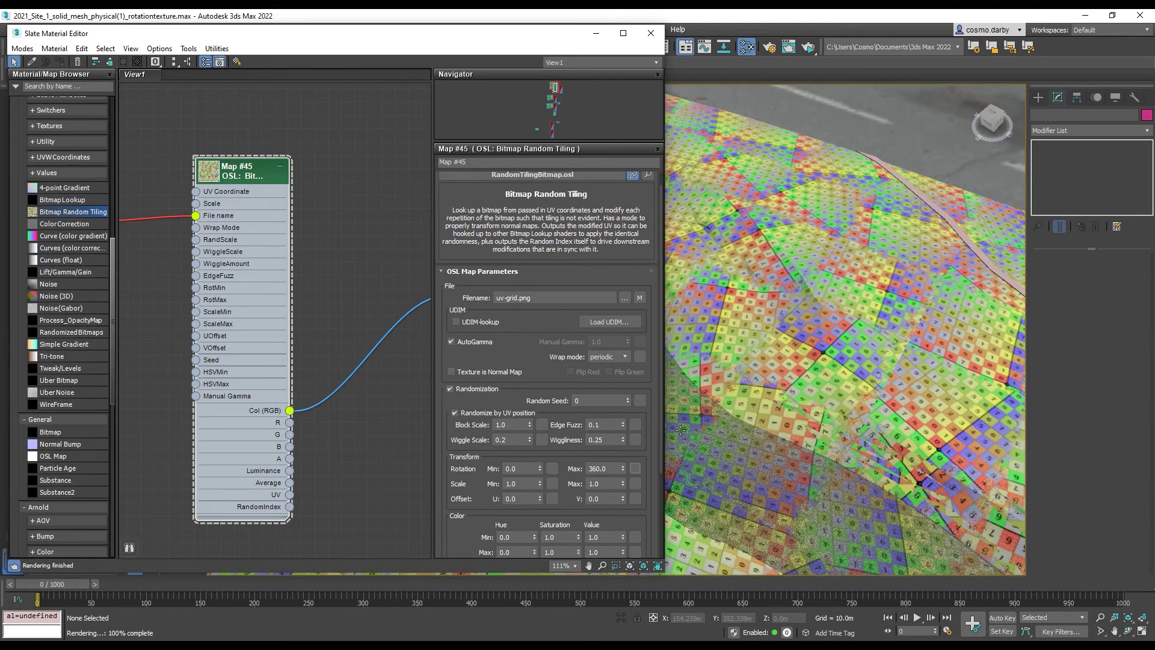
- Set the minimum scale of the Bitmap Random Tiling map to 0.6
click(516, 483)
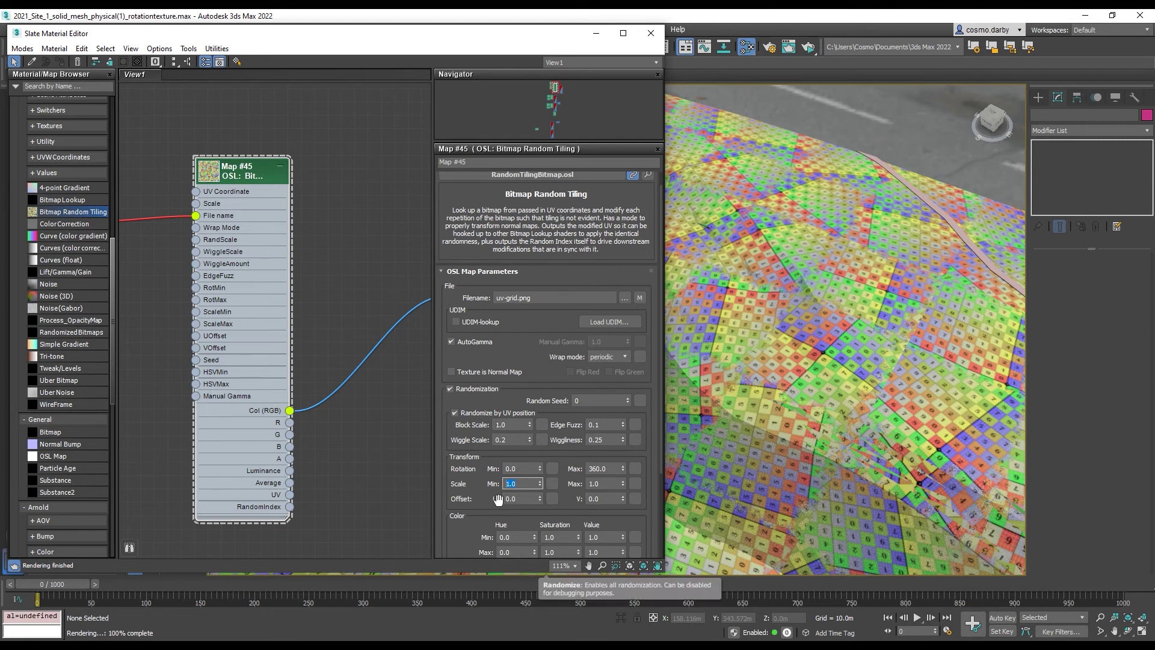
text(.6)
key(Return)
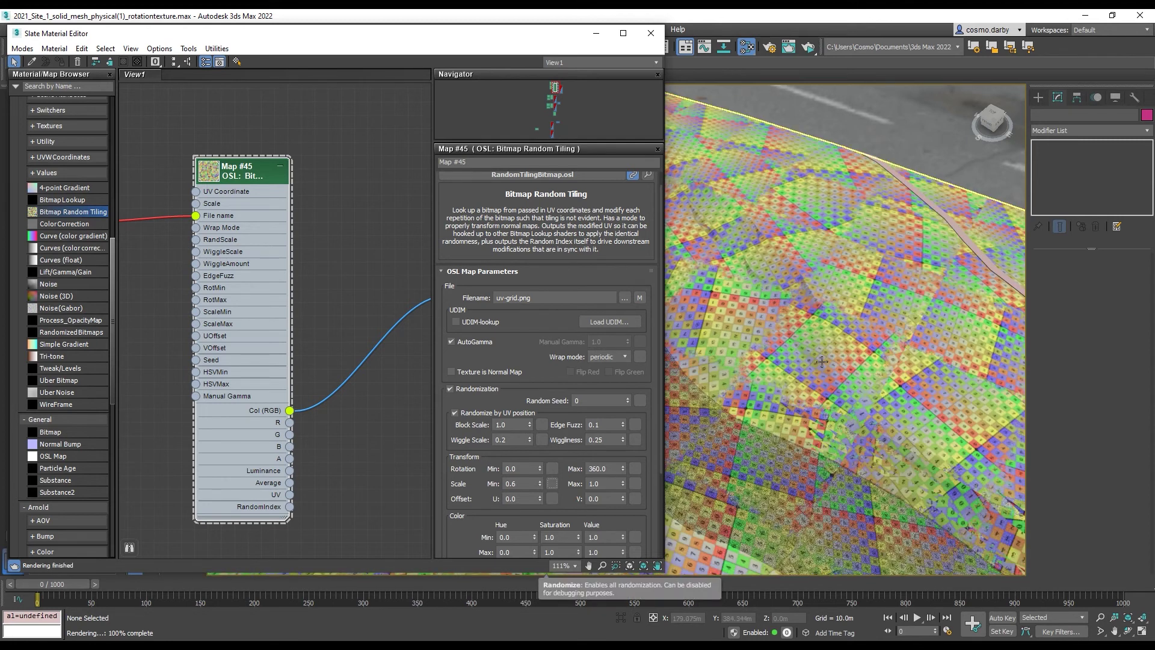
- Set the minimum scale of the Bitmap Random Tiling map to 0.5
scroll(825, 296, down, 3)
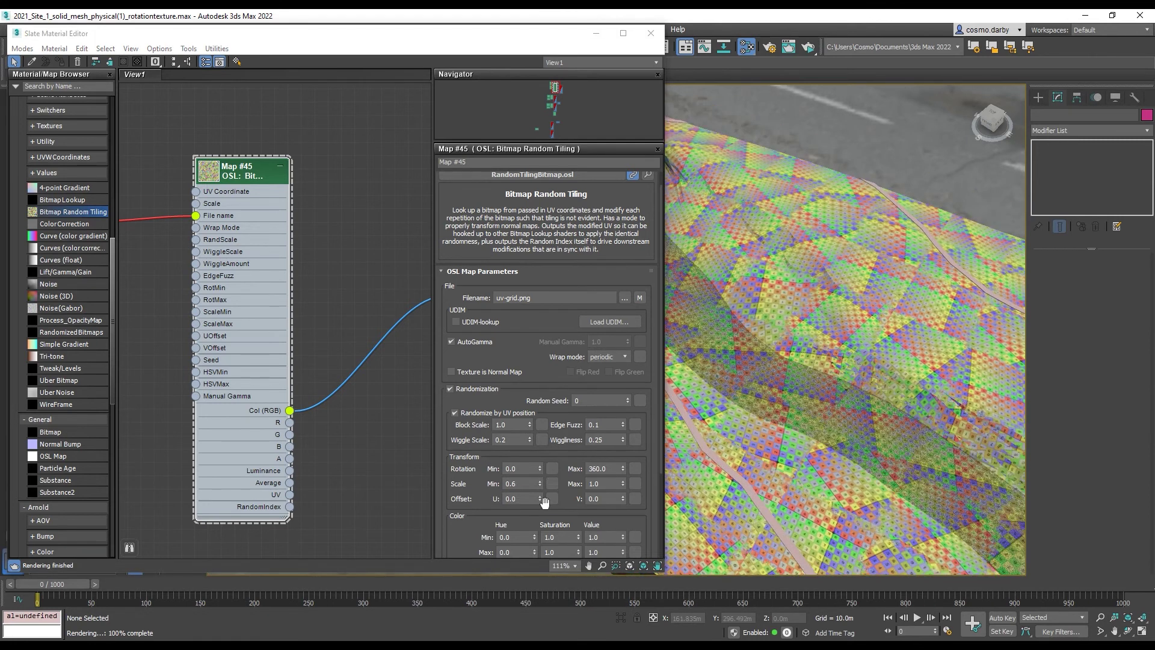
middle_drag(769, 361, 626, 471)
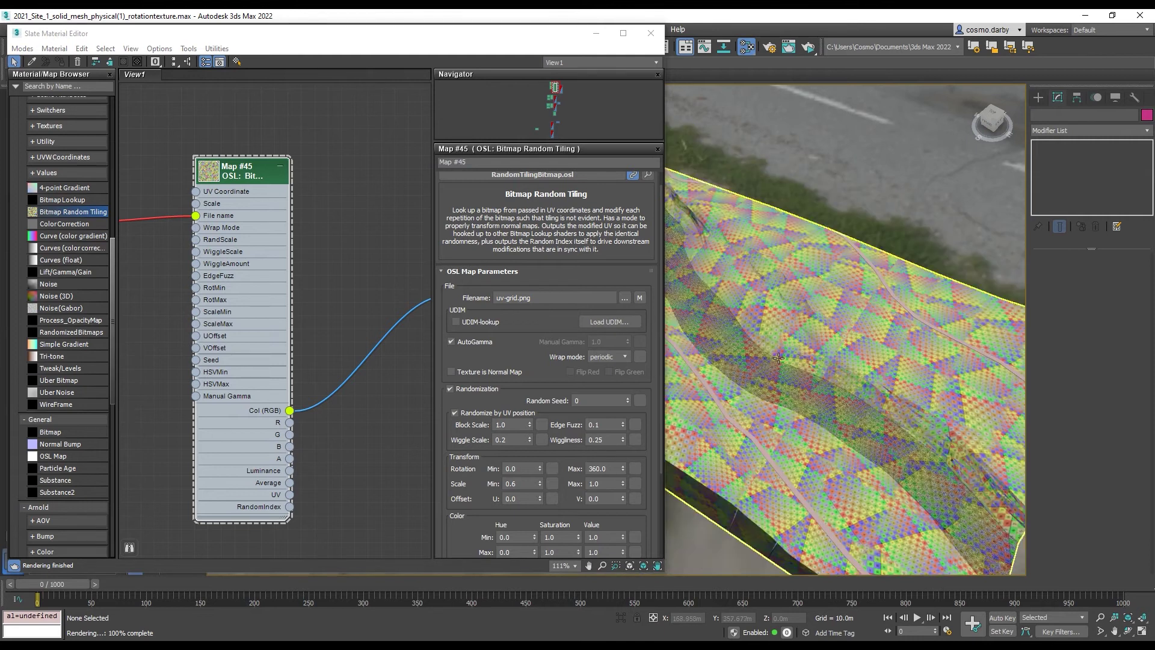
alt+middle_drag(854, 277, 857, 325)
scroll(857, 324, up, 3)
scroll(857, 325, down, 4)
scroll(833, 319, up, 1)
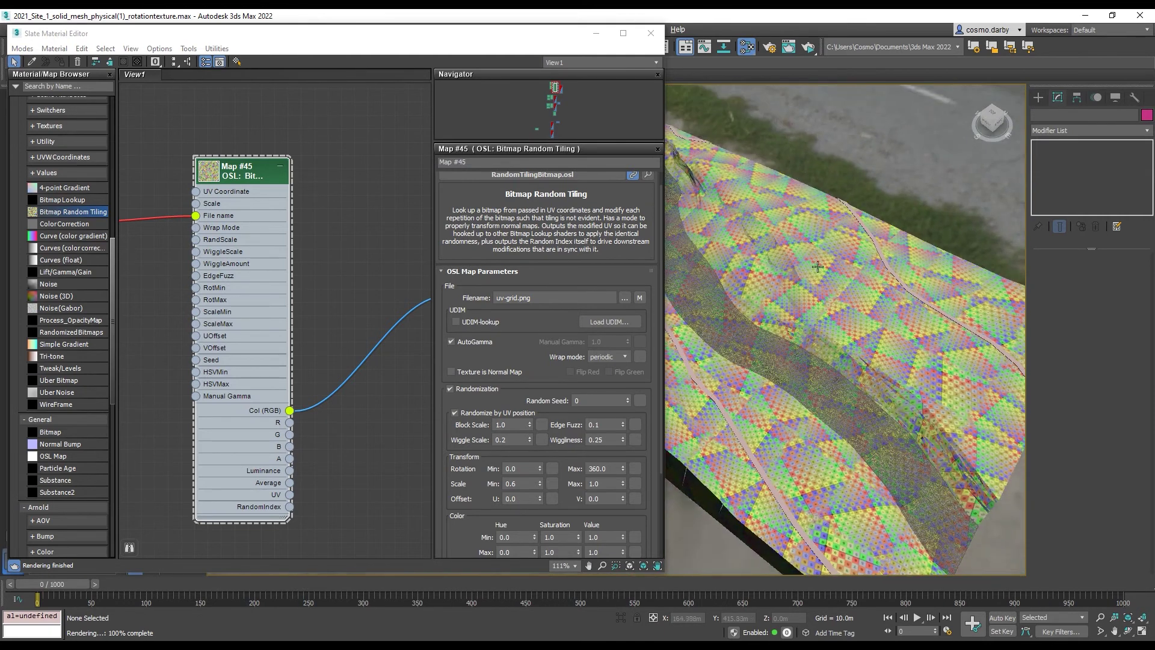
drag(526, 483, 446, 483)
text(.)
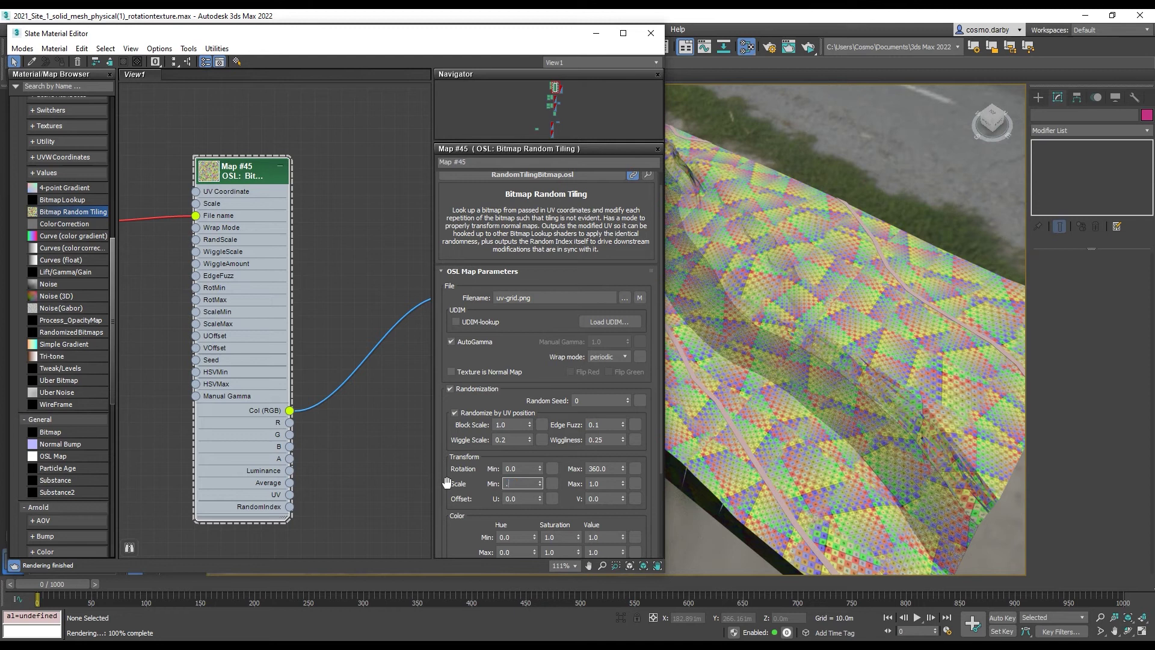
text(5)
key(Tab)
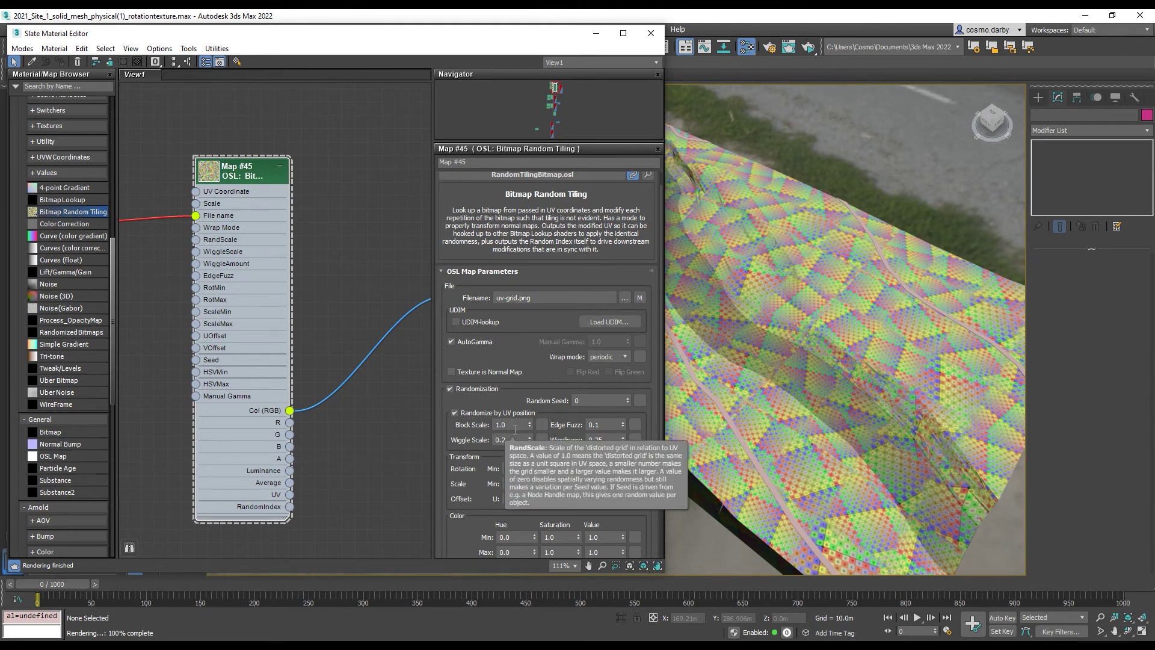
- Set the Bitmap Random Tiling map's Wiggliness to 0.5 and its Wiggle Scale to 0.4
double_click(602, 439)
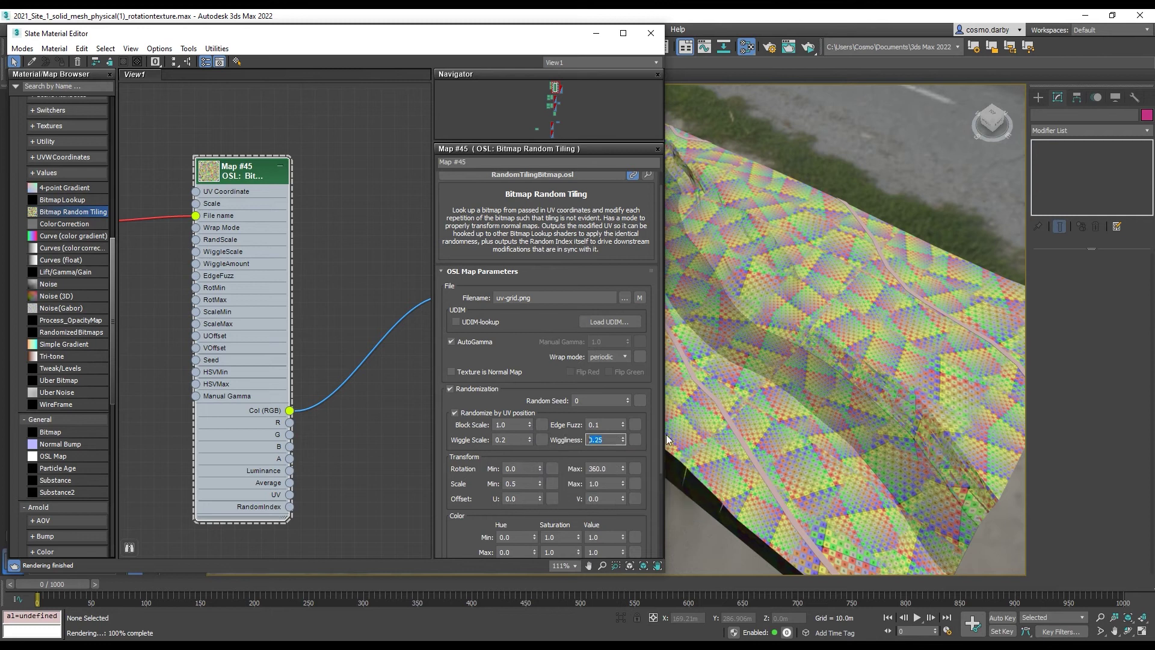
text(0.5)
key(Return)
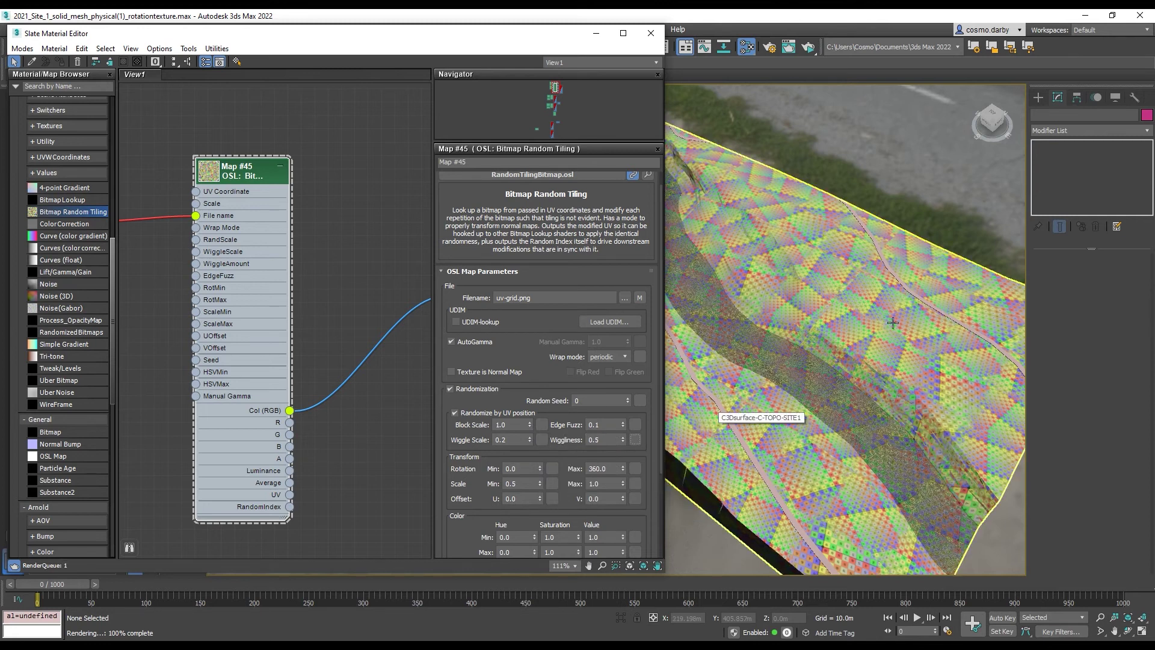
scroll(863, 332, up, 5)
click(495, 439)
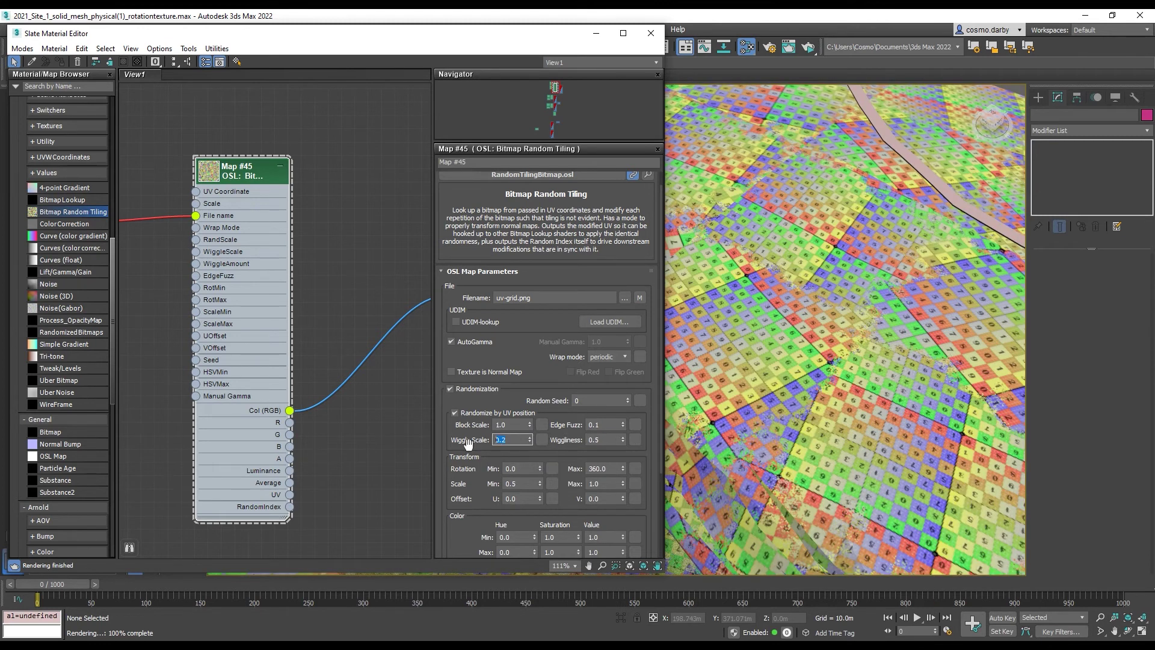
text(.4)
key(Return)
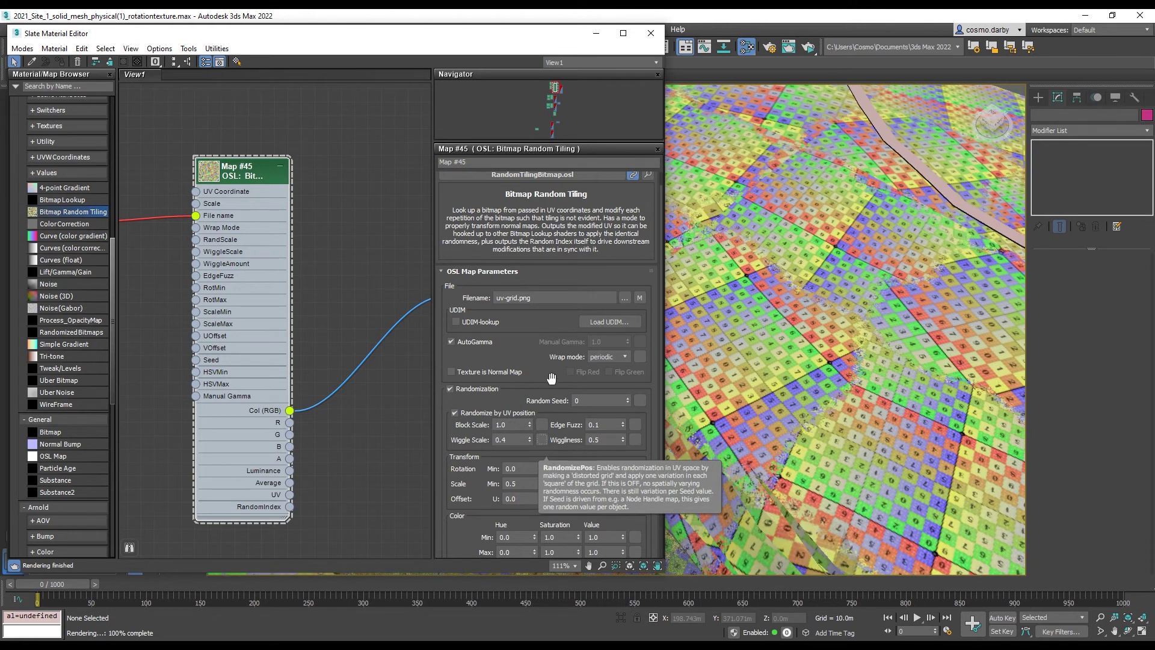
scroll(810, 344, down, 2)
scroll(810, 344, down, 5)
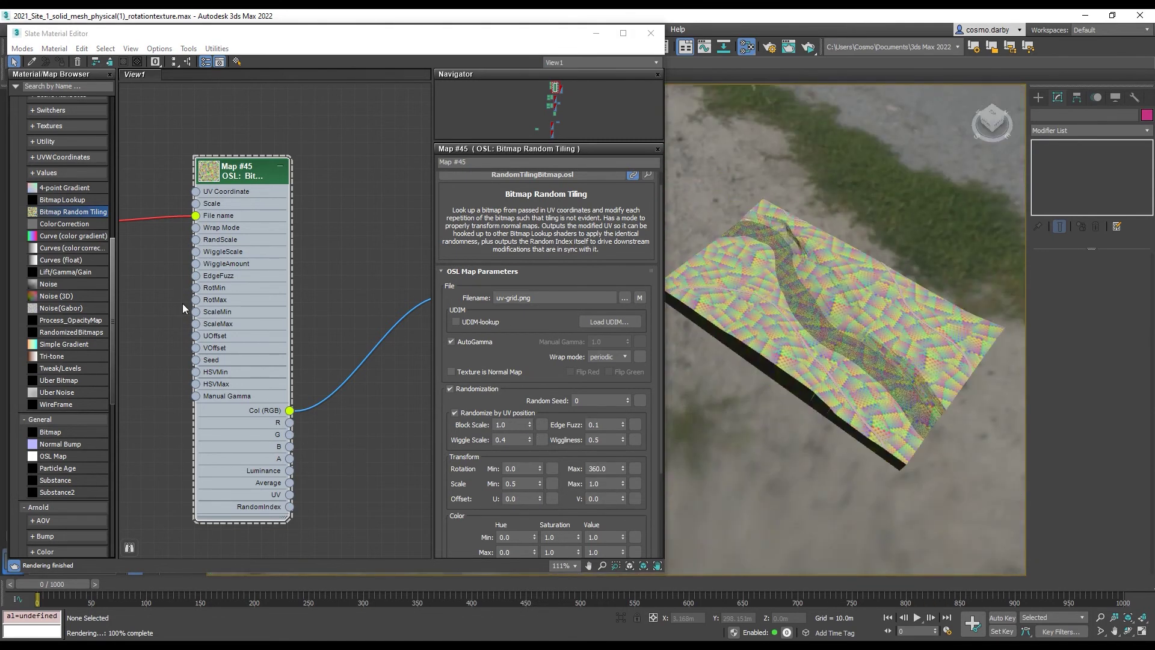
- Connect the output of Map #48, the grass filename selector, to the File name input of the Bitmap Random Tiling map
middle_drag(127, 324, 278, 289)
scroll(278, 289, down, 3)
scroll(216, 252, up, 4)
double_click(217, 259)
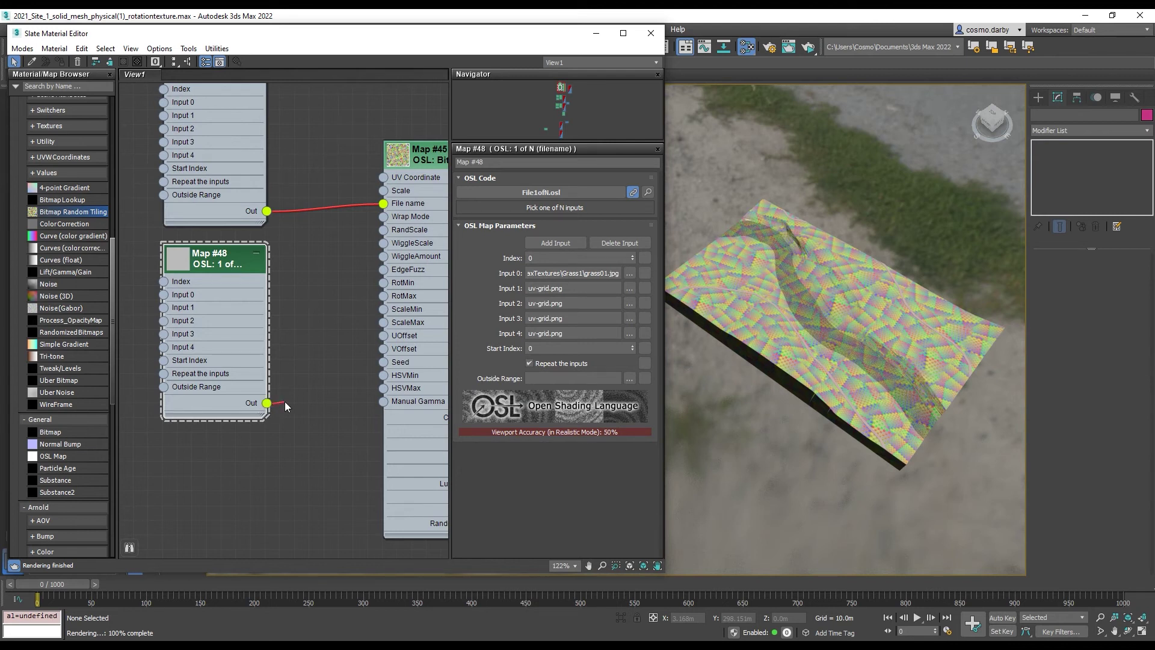
drag(290, 314, 383, 203)
scroll(331, 155, down, 2)
middle_drag(331, 156, 274, 174)
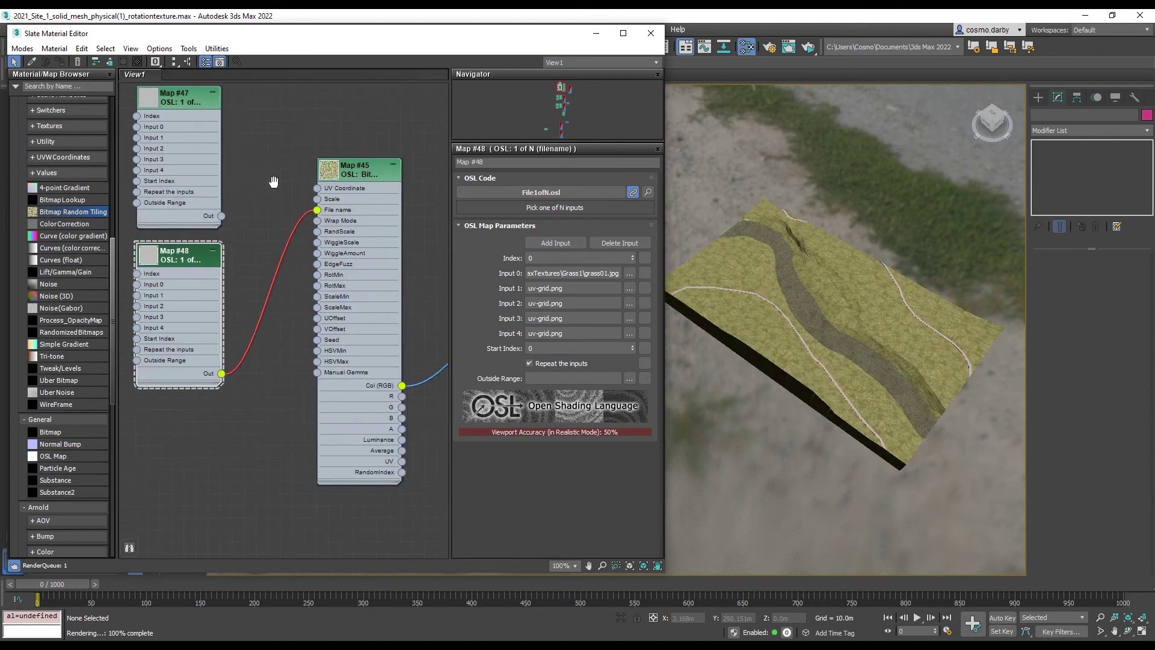
- Render the terrain in ActiveShade, examine the grass texture from several zoom levels, and close the render window
scroll(827, 266, up, 5)
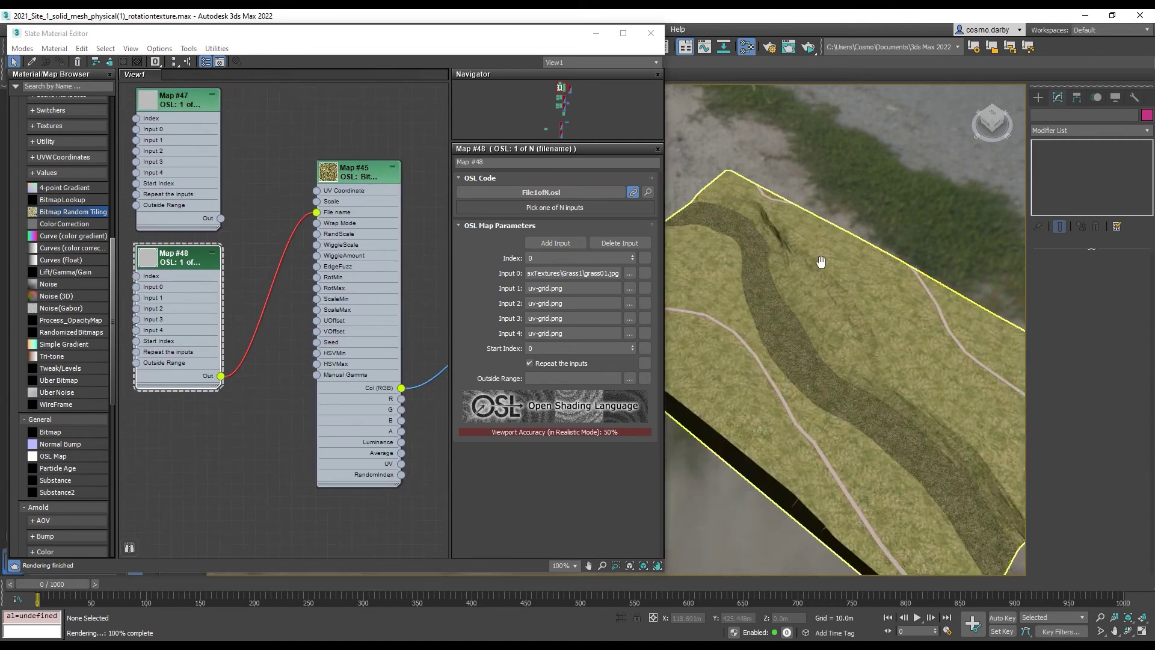
click(810, 50)
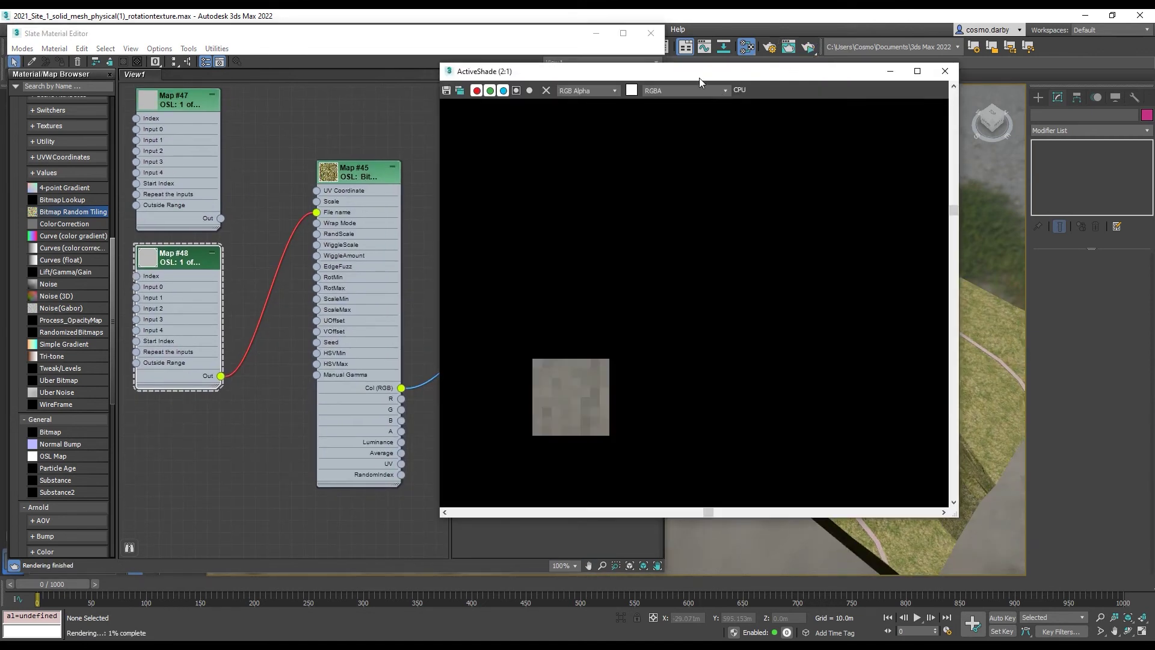
drag(733, 82, 504, 83)
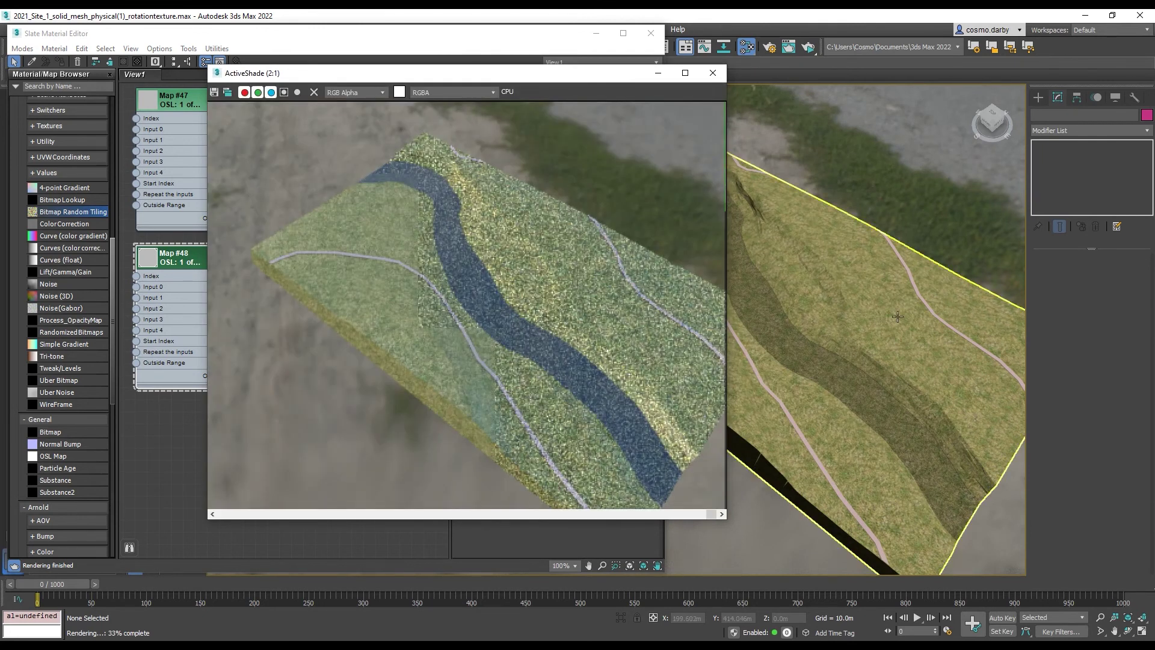
scroll(421, 266, up, 1)
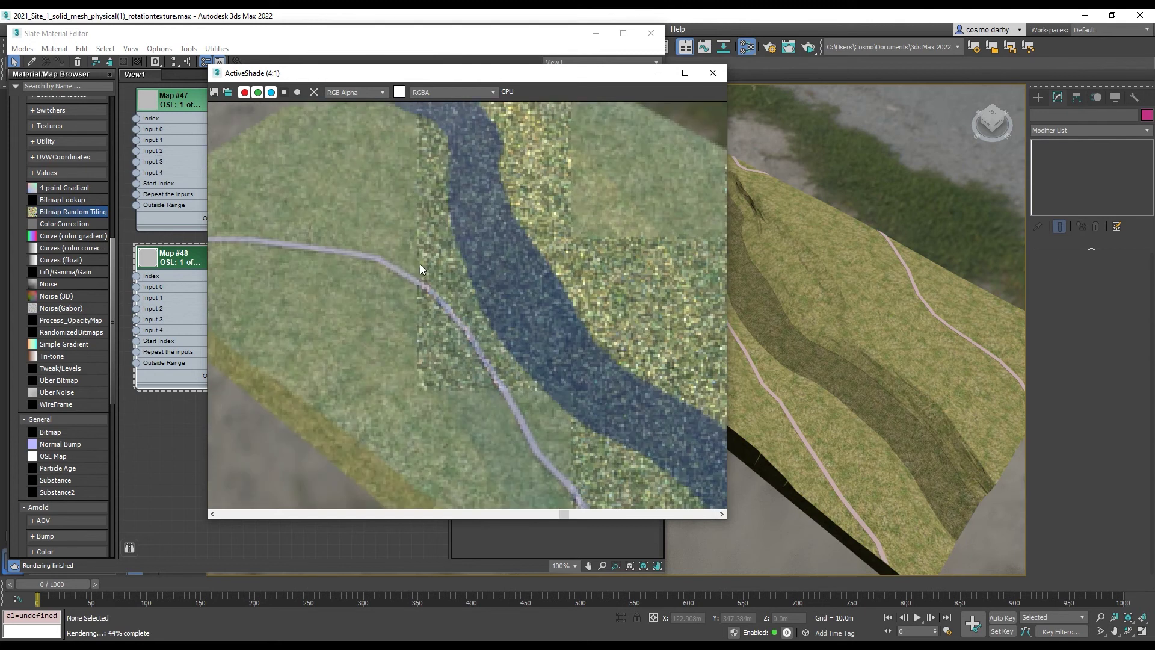
scroll(429, 266, down, 1)
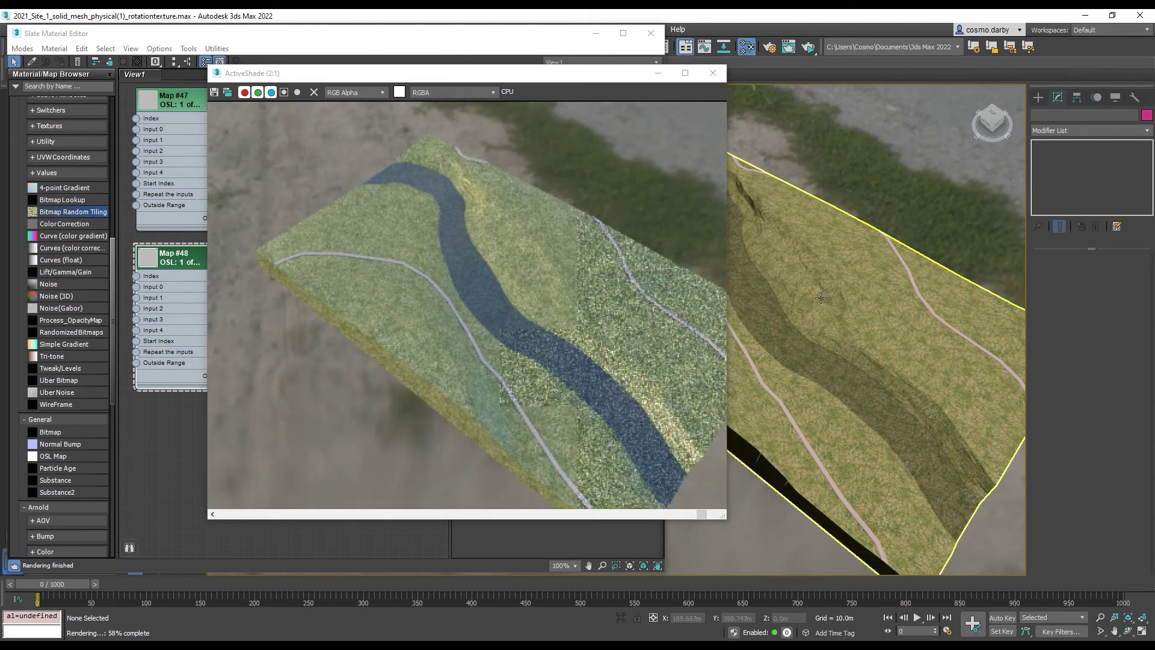
scroll(805, 286, up, 4)
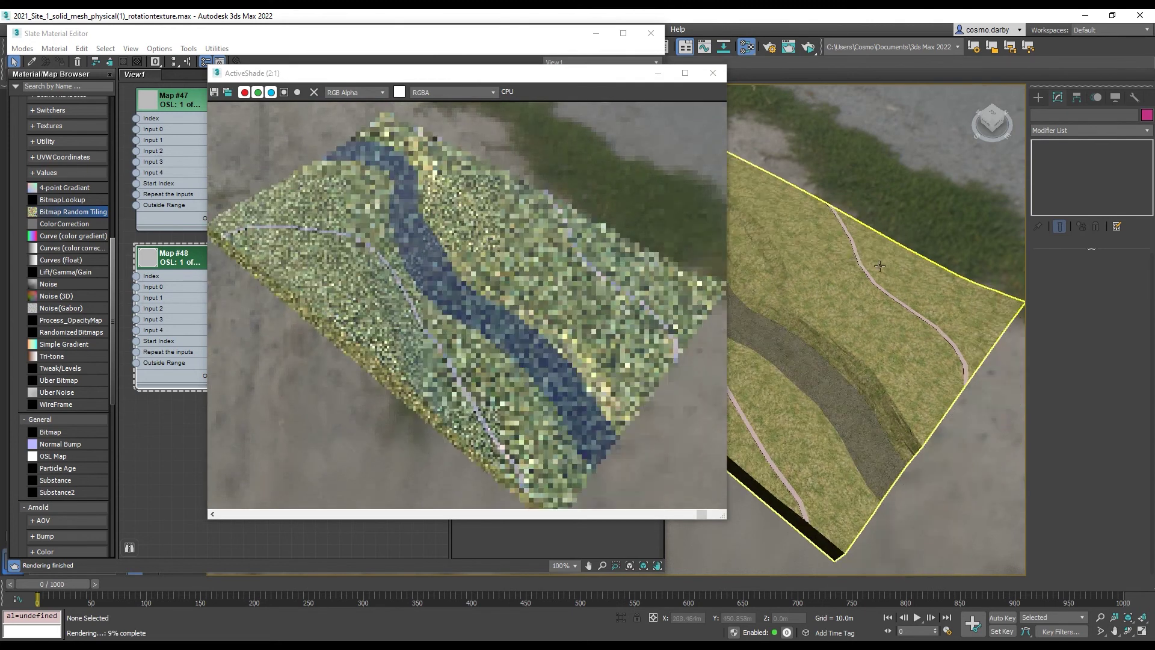
scroll(493, 262, down, 1)
scroll(495, 249, up, 1)
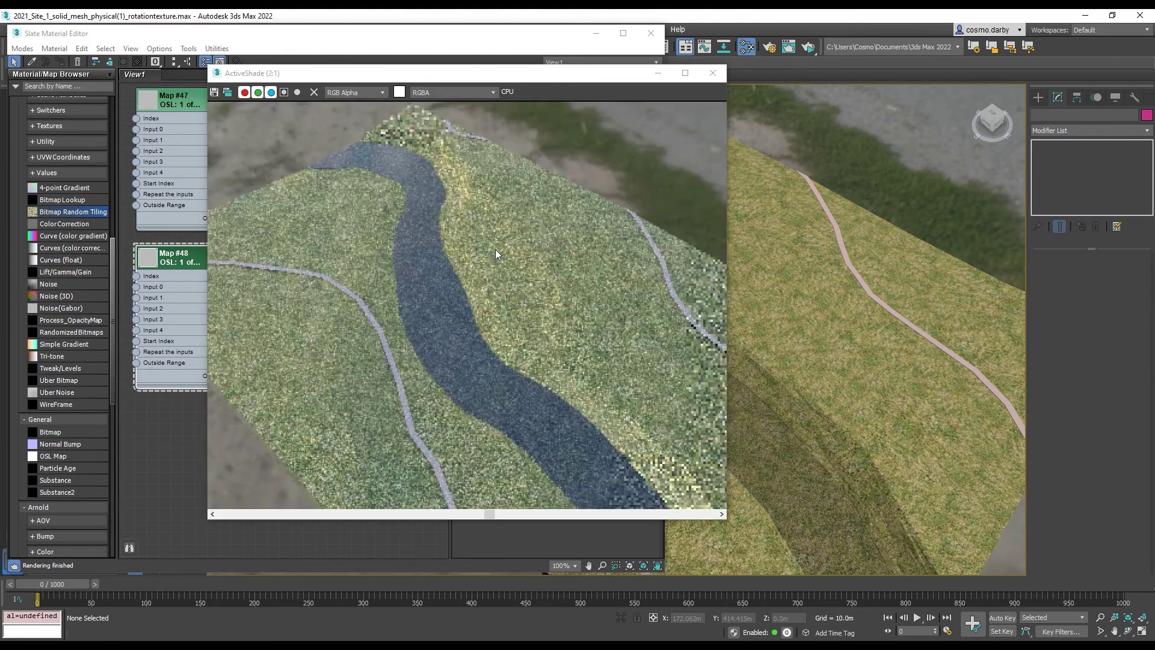
click(712, 73)
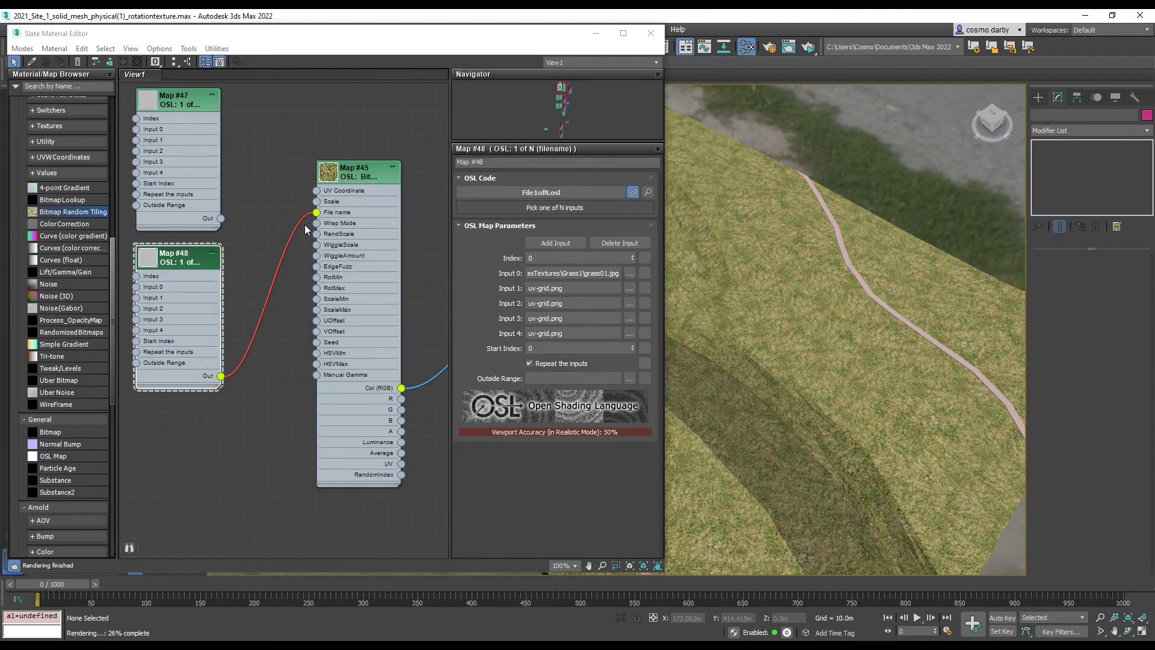
- Rearrange the Map #47, Map #48 and Bitmap Random Tiling nodes to free space in front of the material node
scroll(295, 219, down, 2)
middle_drag(293, 219, 259, 216)
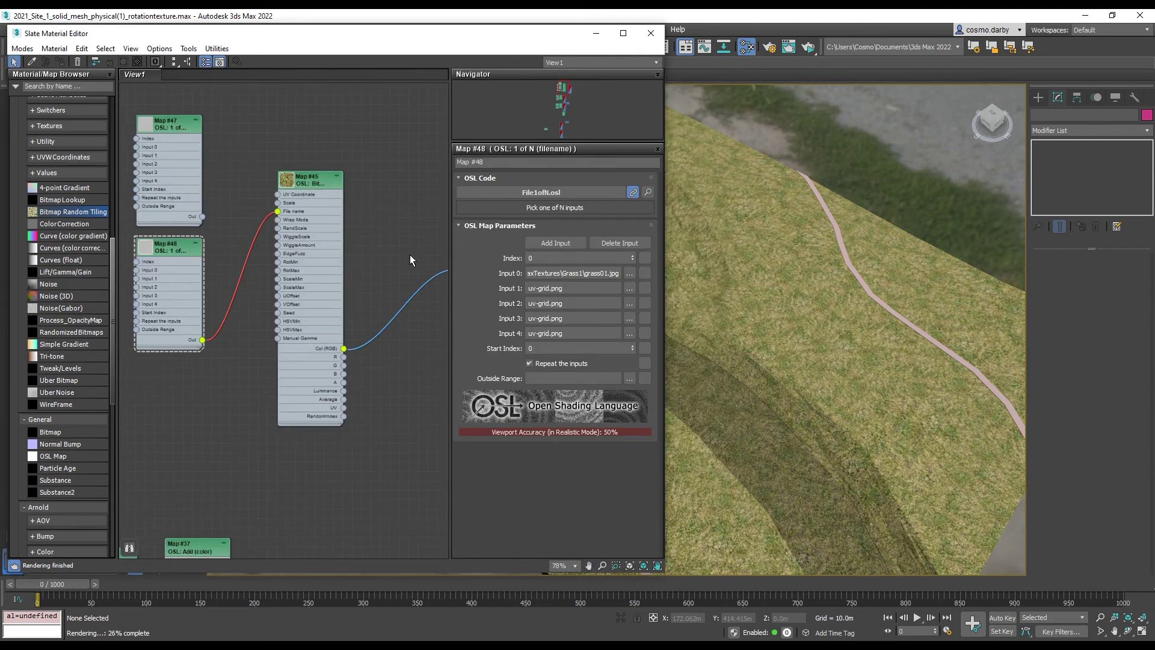
middle_drag(419, 247, 371, 174)
scroll(328, 244, down, 2)
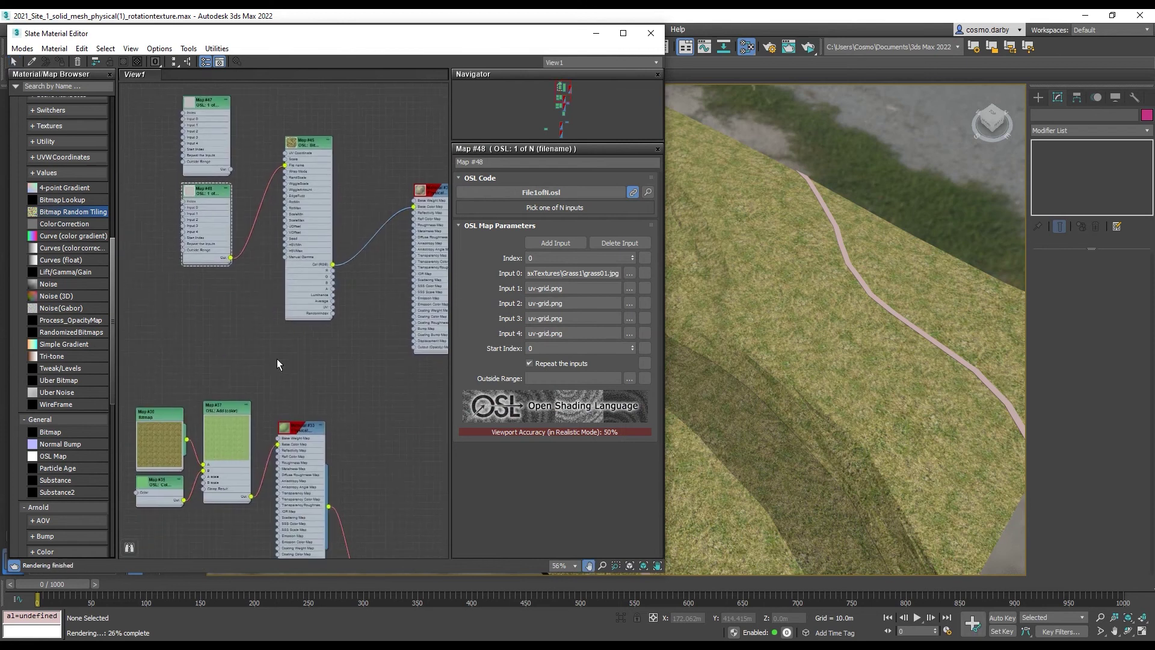
middle_drag(301, 298, 303, 291)
middle_drag(259, 305, 190, 362)
middle_drag(184, 191, 205, 243)
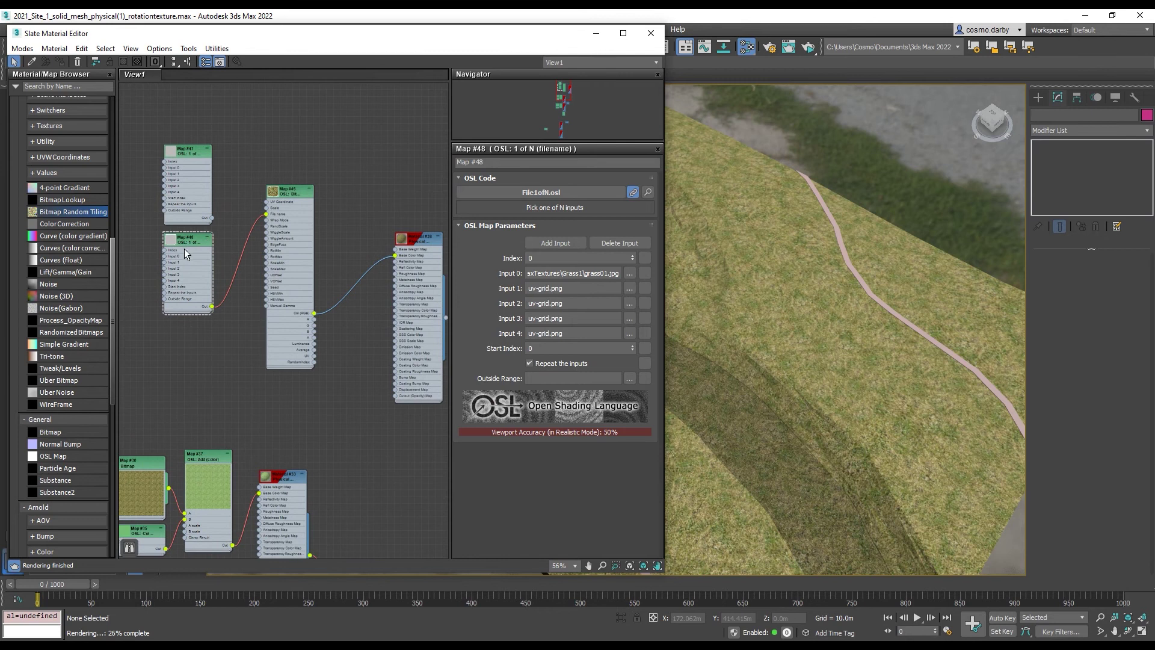
drag(202, 155, 208, 94)
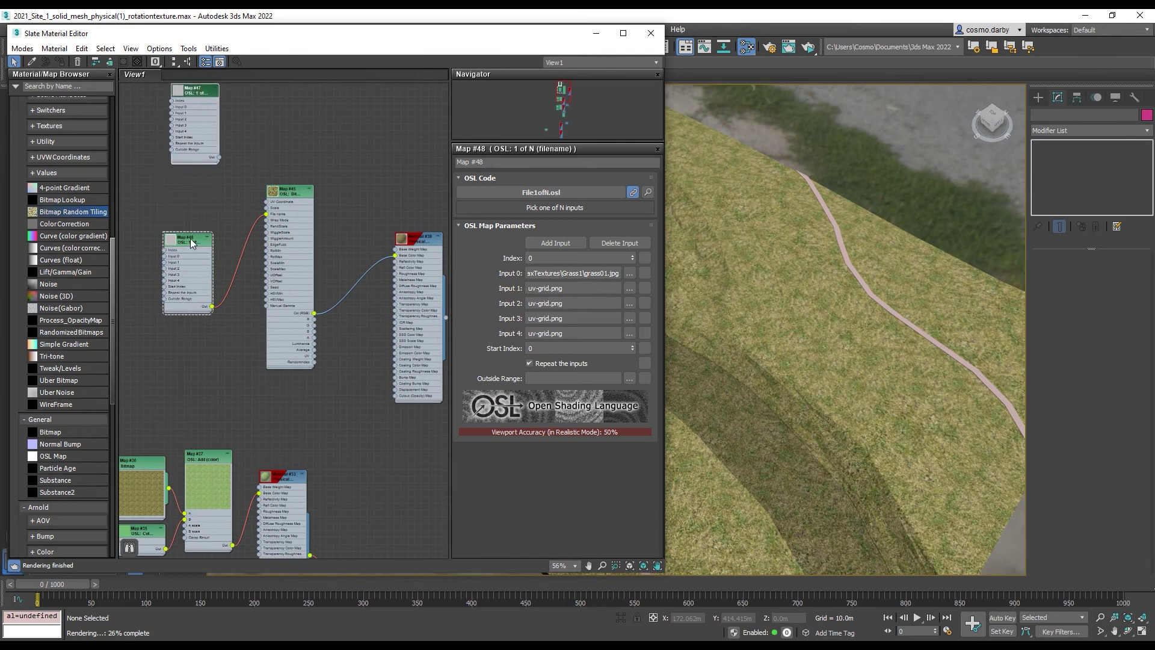
drag(192, 242, 178, 213)
drag(274, 193, 220, 260)
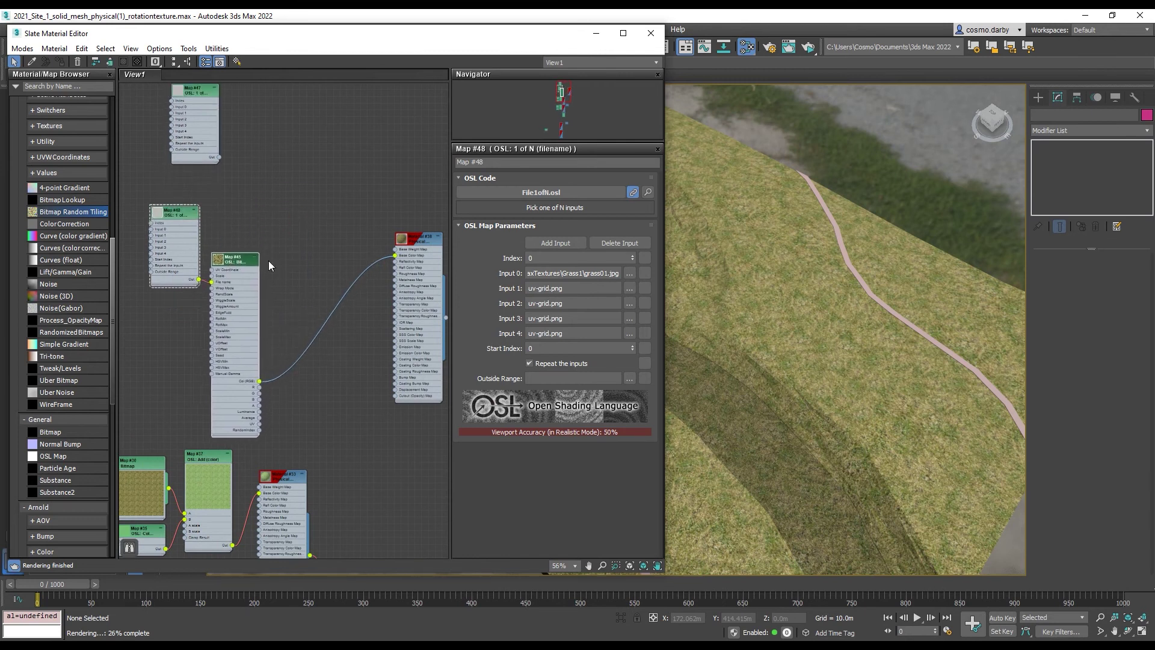
- Examine the parameters of the Map #37 Add (color) map and the Map #35 Color Value map feeding Material #33
middle_drag(228, 365, 257, 322)
drag(203, 423, 211, 400)
scroll(215, 454, up, 3)
scroll(219, 435, down, 5)
double_click(223, 412)
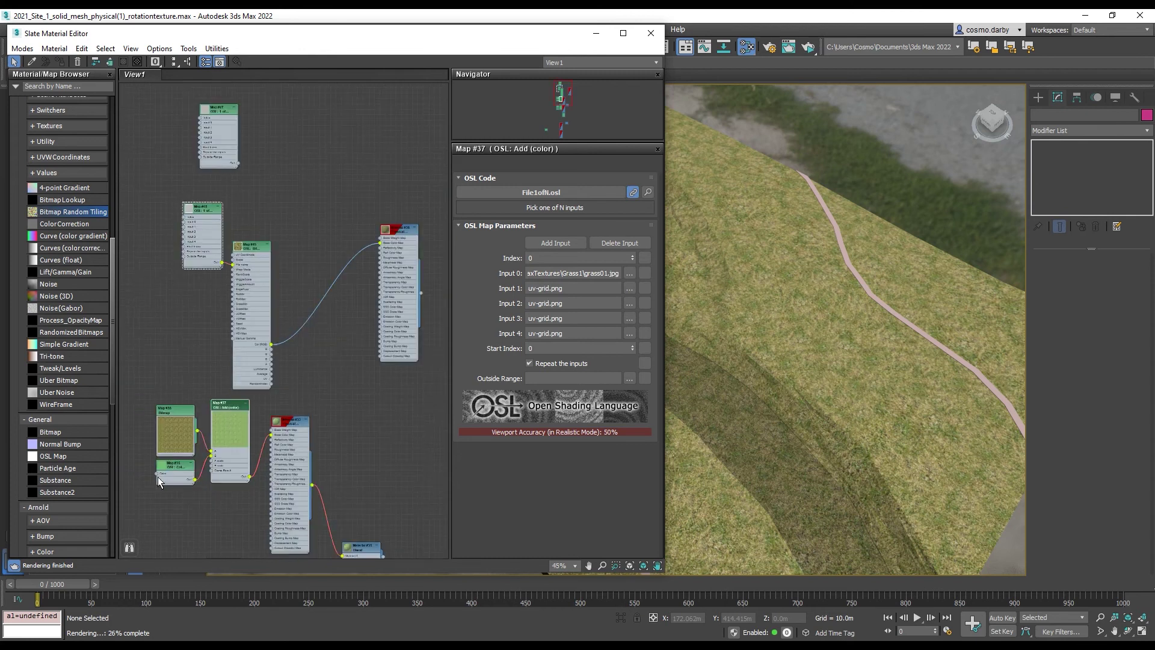
double_click(169, 466)
double_click(223, 407)
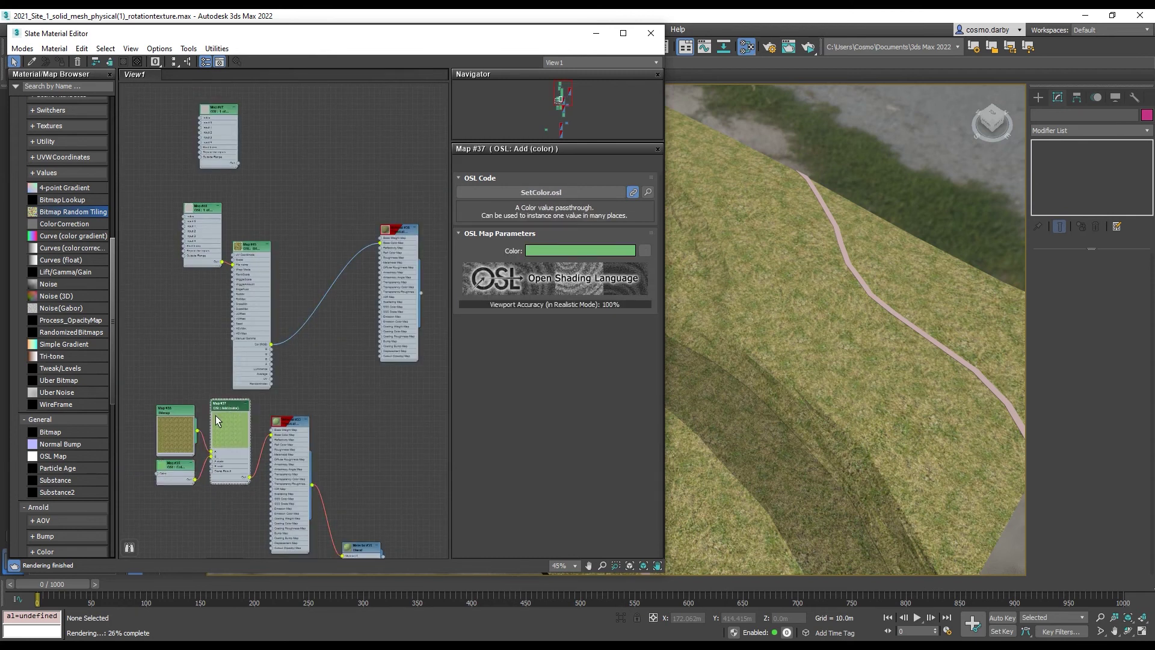
double_click(174, 466)
double_click(225, 407)
click(225, 406)
scroll(225, 409, up, 3)
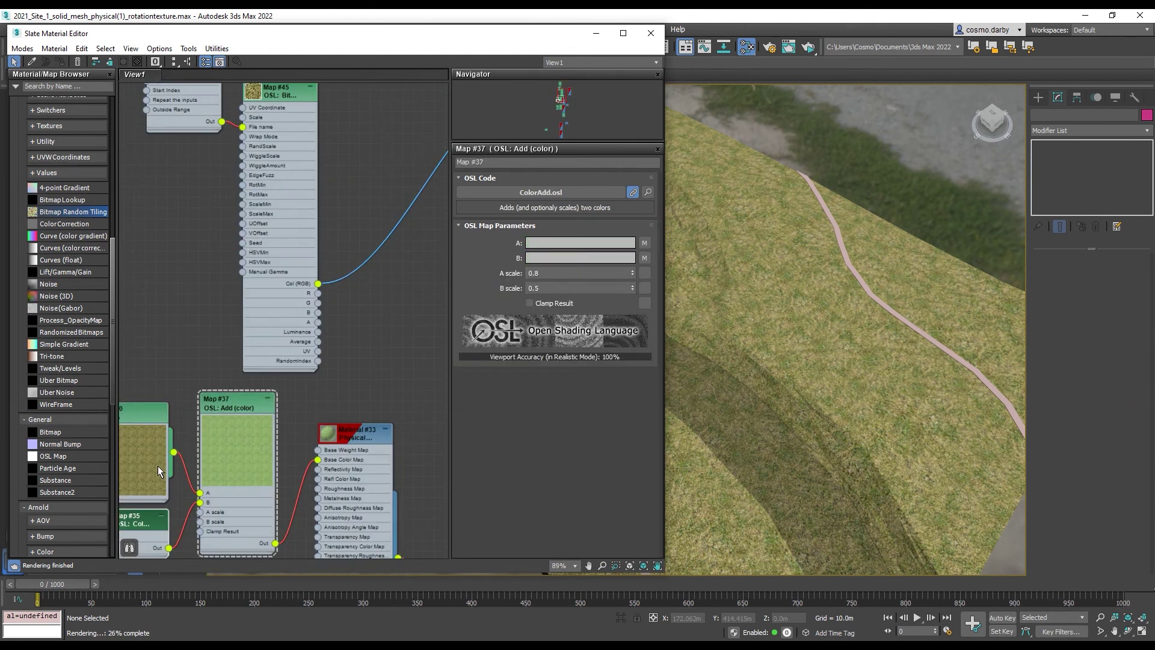
click(149, 509)
click(224, 407)
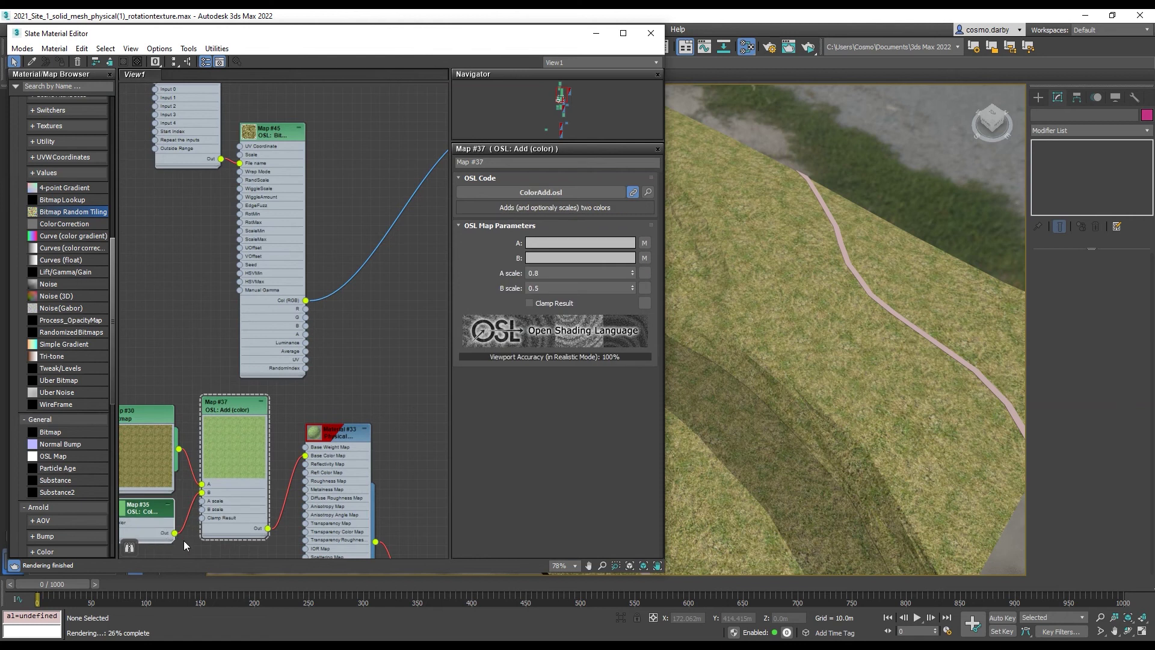
- Duplicate the Map #37 Add (color) map and the Map #35 Color Value map beside the Bitmap Random Tiling map
middle_drag(168, 511, 264, 482)
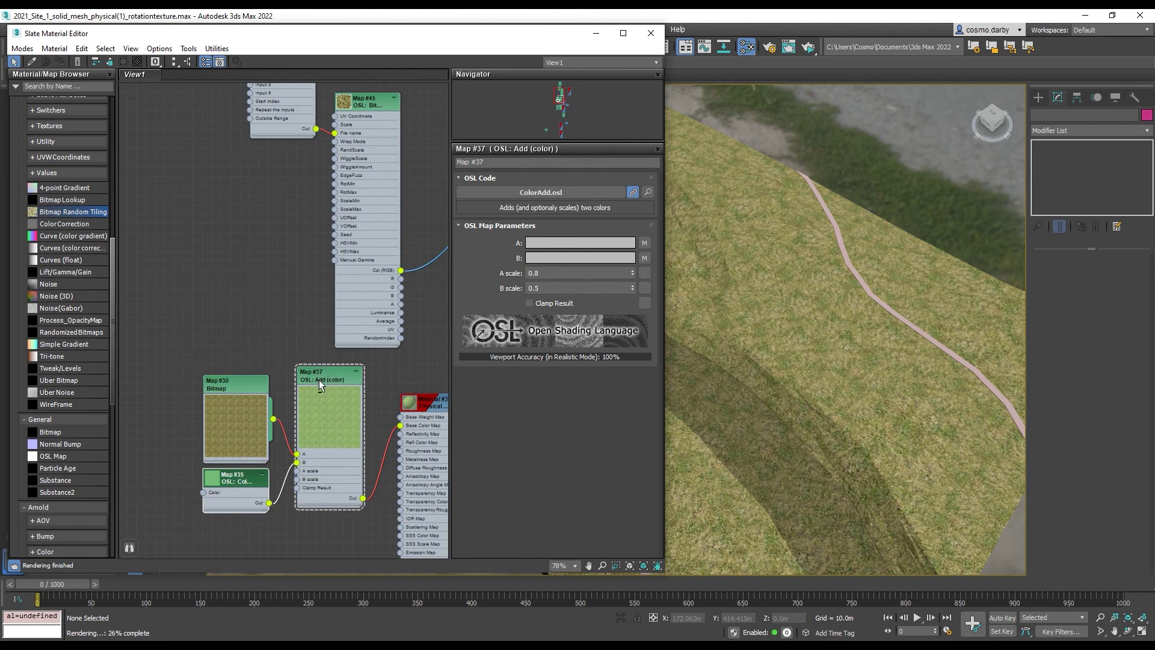
mouse_move(324, 374)
shift+mouse_down()
mouse_move(379, 324)
mouse_move(379, 222)
mouse_move(415, 138)
mouse_move(432, 147)
shift+mouse_up()
scroll(375, 324, down, 3)
middle_drag(385, 162, 313, 199)
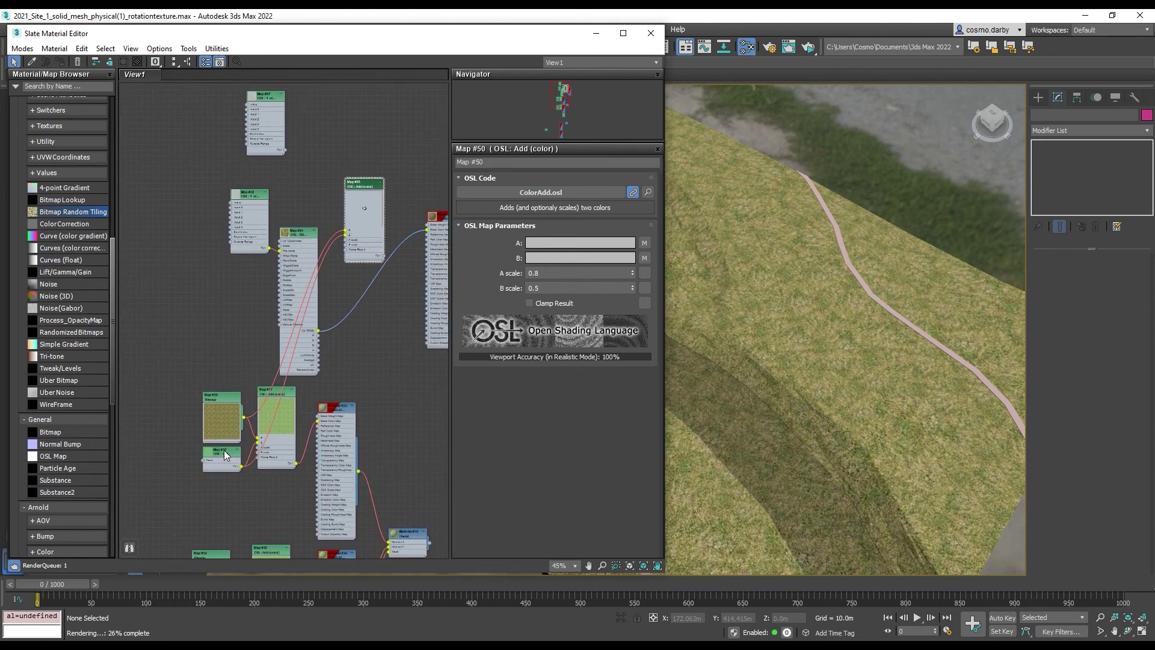
shift+drag(224, 450, 322, 251)
middle_drag(318, 193, 241, 242)
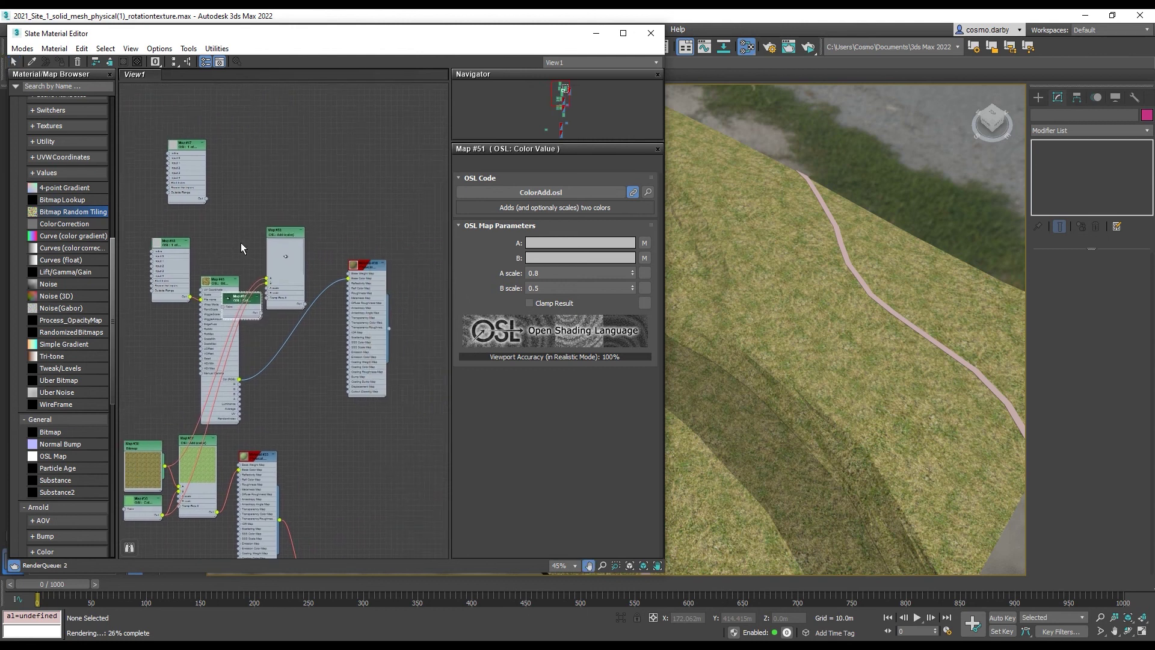
- Position the copied Add (color) and Color Value nodes between the Bitmap Random Tiling map and its material
scroll(286, 230, up, 2)
drag(286, 230, 333, 197)
drag(233, 332, 314, 275)
scroll(282, 273, up, 2)
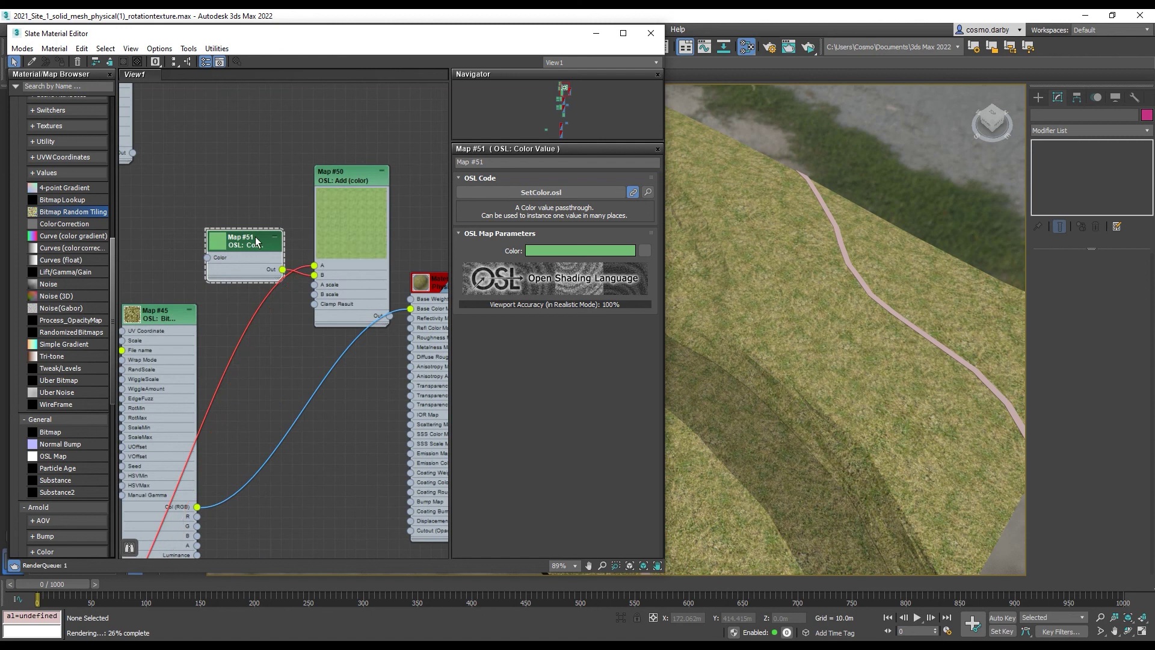
drag(258, 243, 275, 338)
- Connect the Col (RGB) output of the Bitmap Random Tiling map to input A of the copied Add (color) map
middle_drag(276, 338, 309, 255)
scroll(204, 326, up, 2)
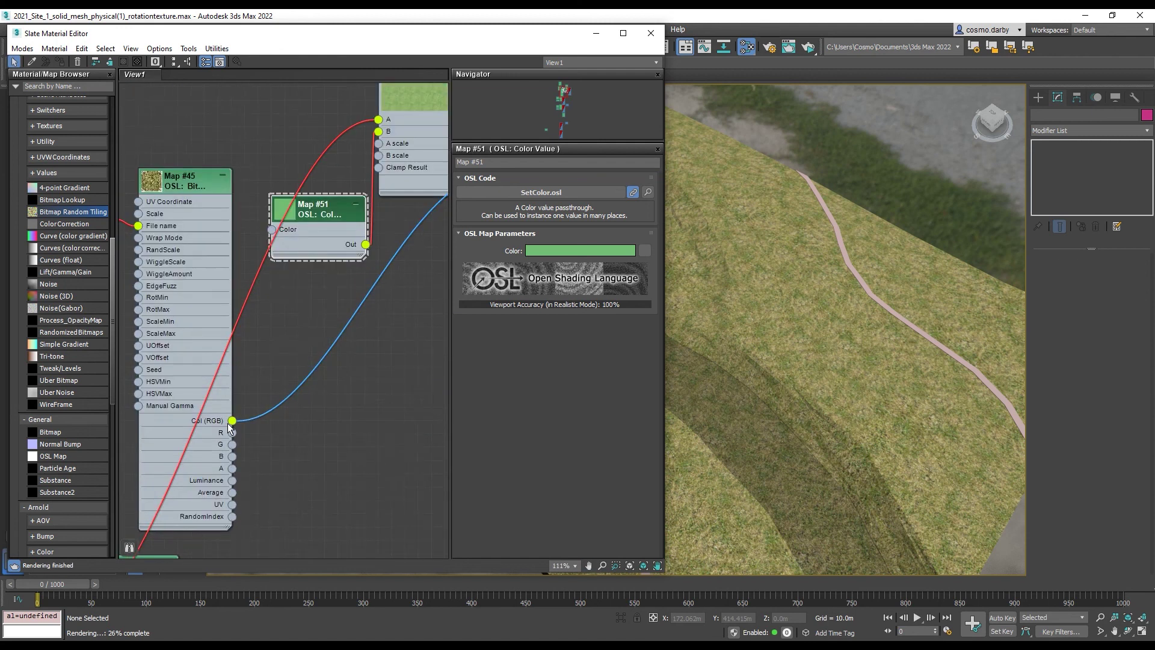
scroll(204, 321, down, 2)
drag(204, 321, 333, 171)
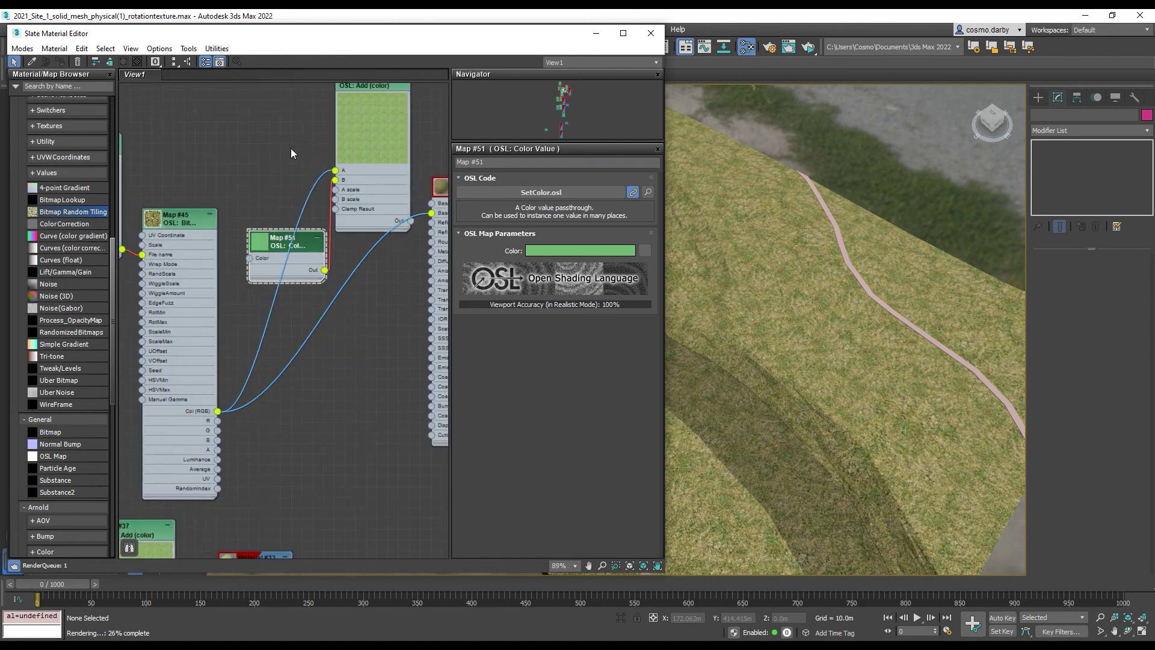
- Connect the output of the copied Add (color) map to the Base Color Map input of Material #38, replacing the direct bitmap connection
middle_drag(290, 148, 221, 156)
scroll(346, 240, up, 4)
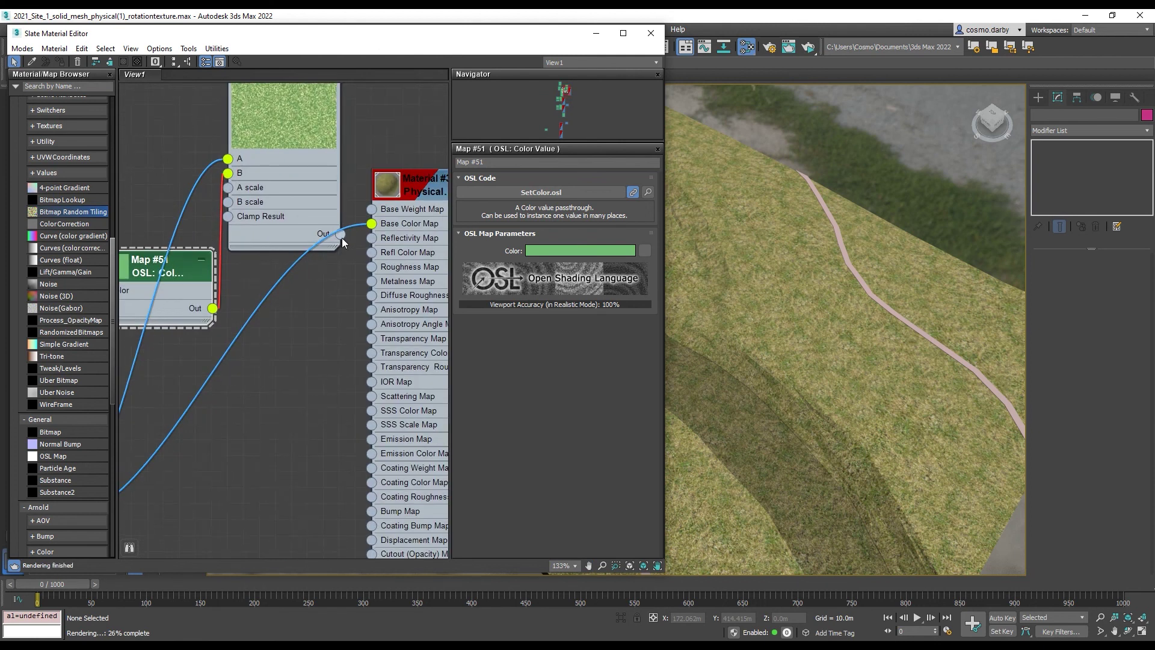
drag(340, 234, 372, 223)
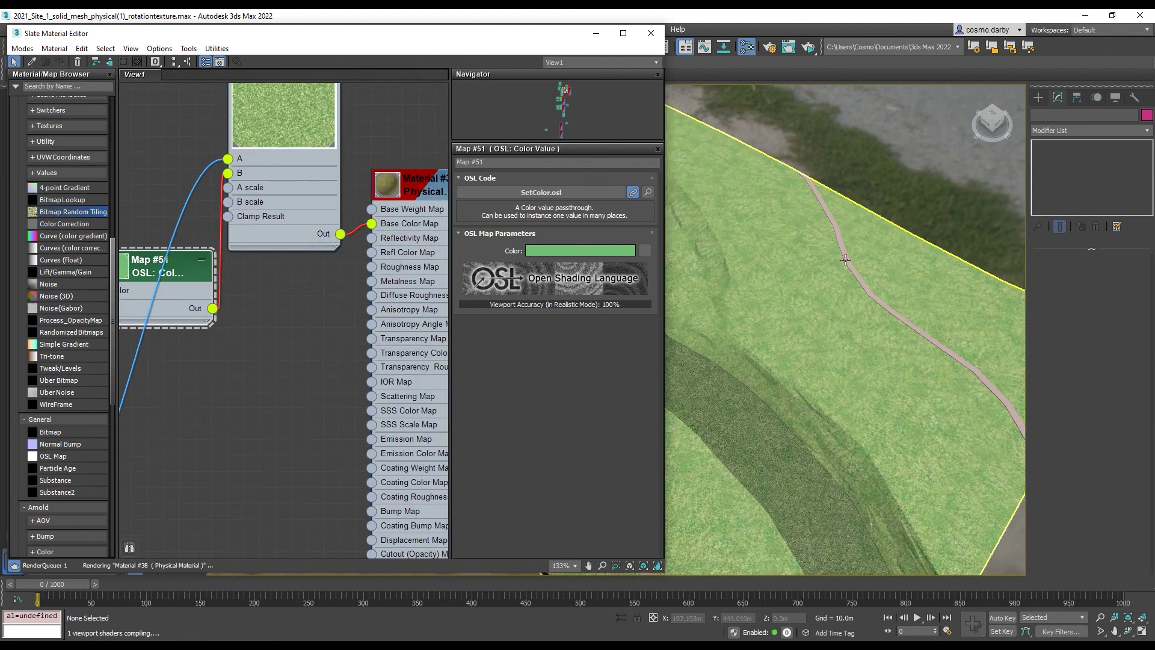
middle_drag(855, 293, 892, 311)
- Set the B scale of the copied Add (color) map to 0.3
middle_drag(286, 320, 328, 419)
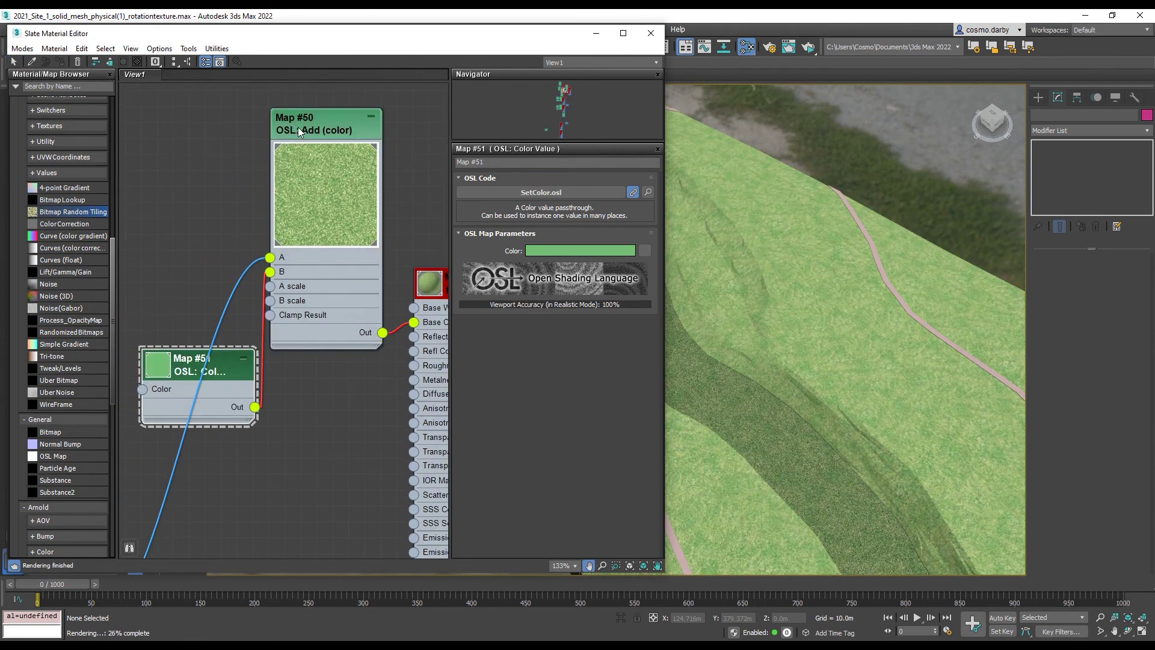
double_click(316, 127)
drag(550, 294, 519, 295)
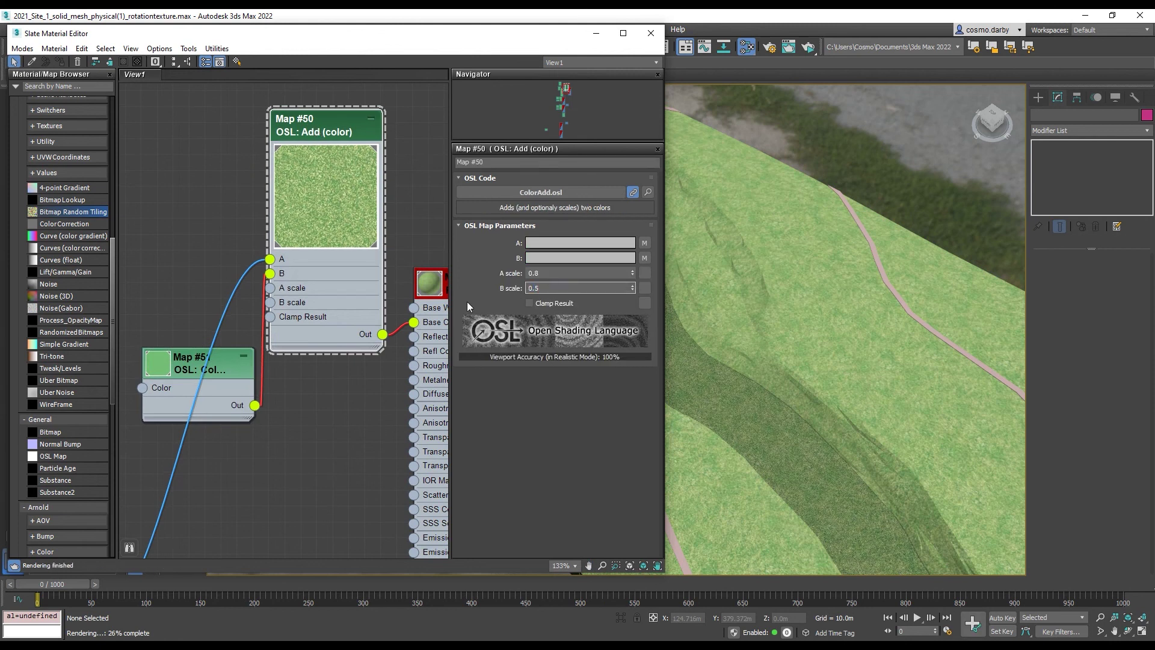
key(Return)
key(Return)
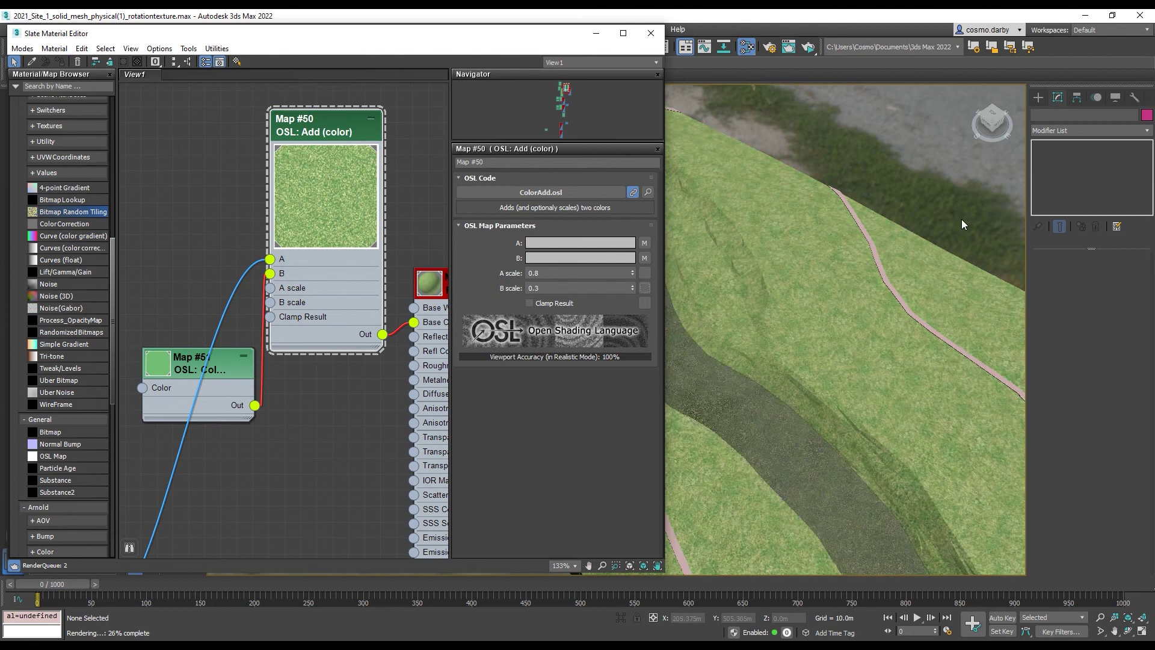
- Start an ActiveShade render of the whole terrain and examine the tinted grass on both sides of the curved road up close
scroll(836, 265, down, 5)
alt+middle_drag(872, 294, 846, 254)
scroll(846, 255, up, 4)
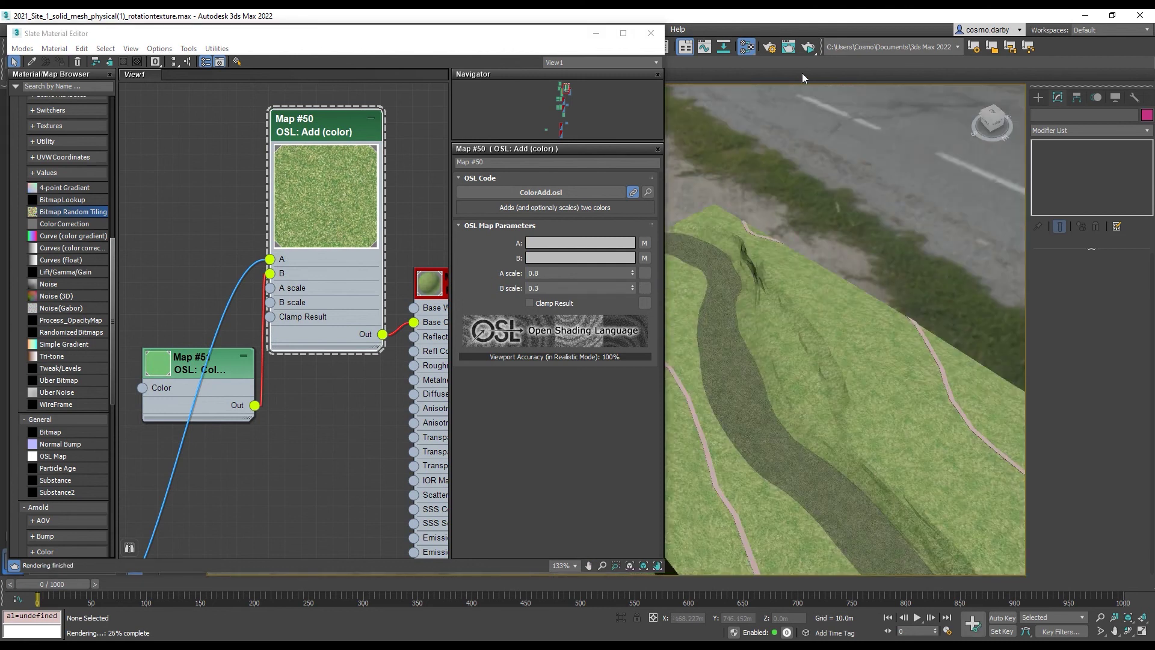
click(807, 47)
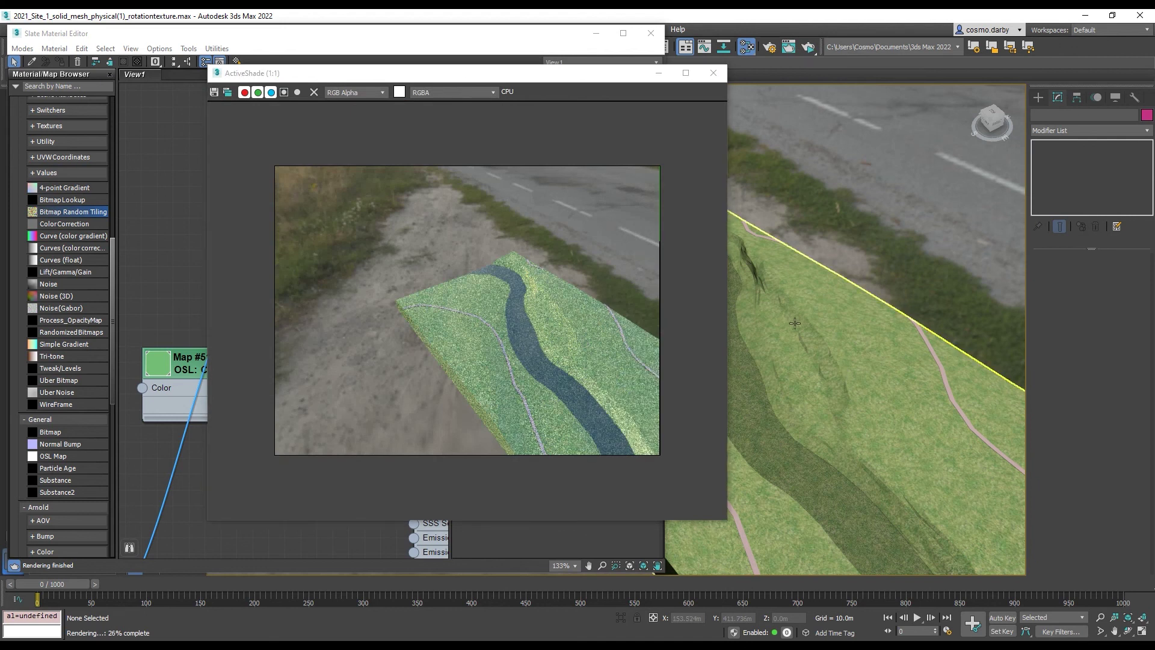
scroll(845, 372, up, 2)
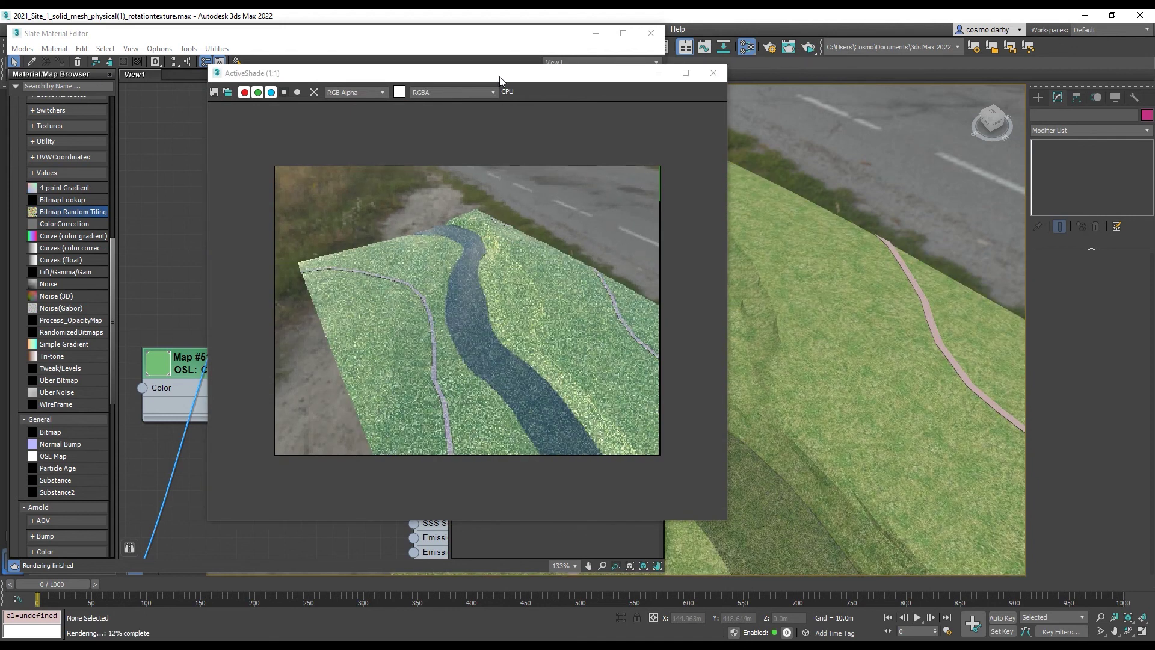
scroll(564, 304, up, 2)
scroll(484, 309, up, 1)
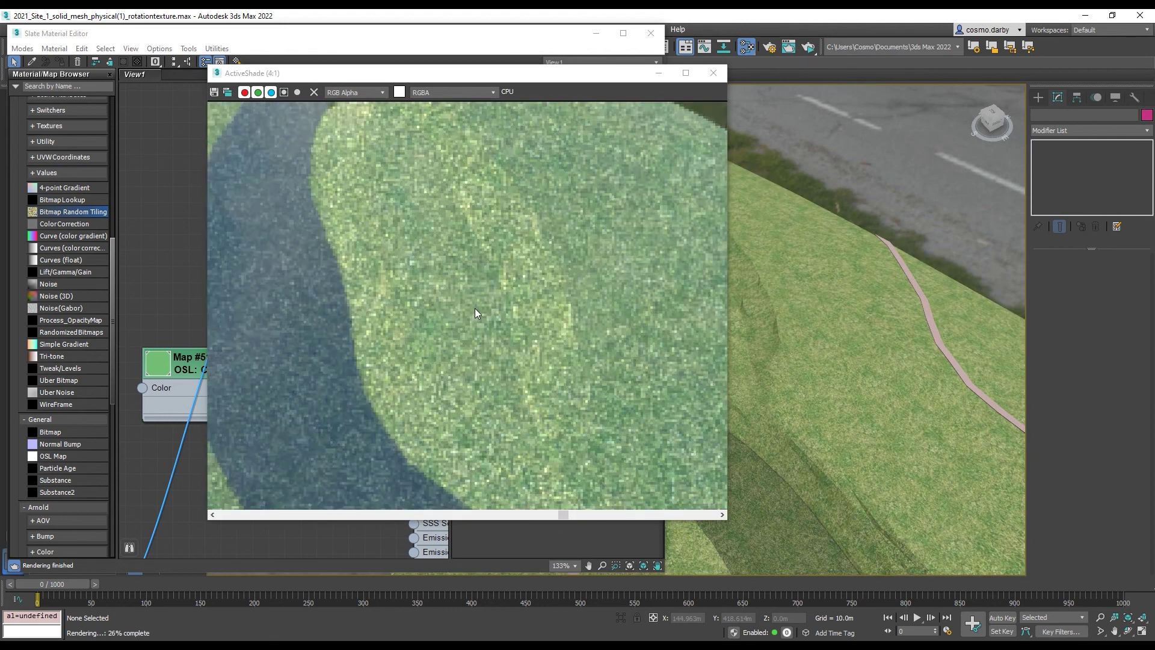
scroll(469, 305, down, 2)
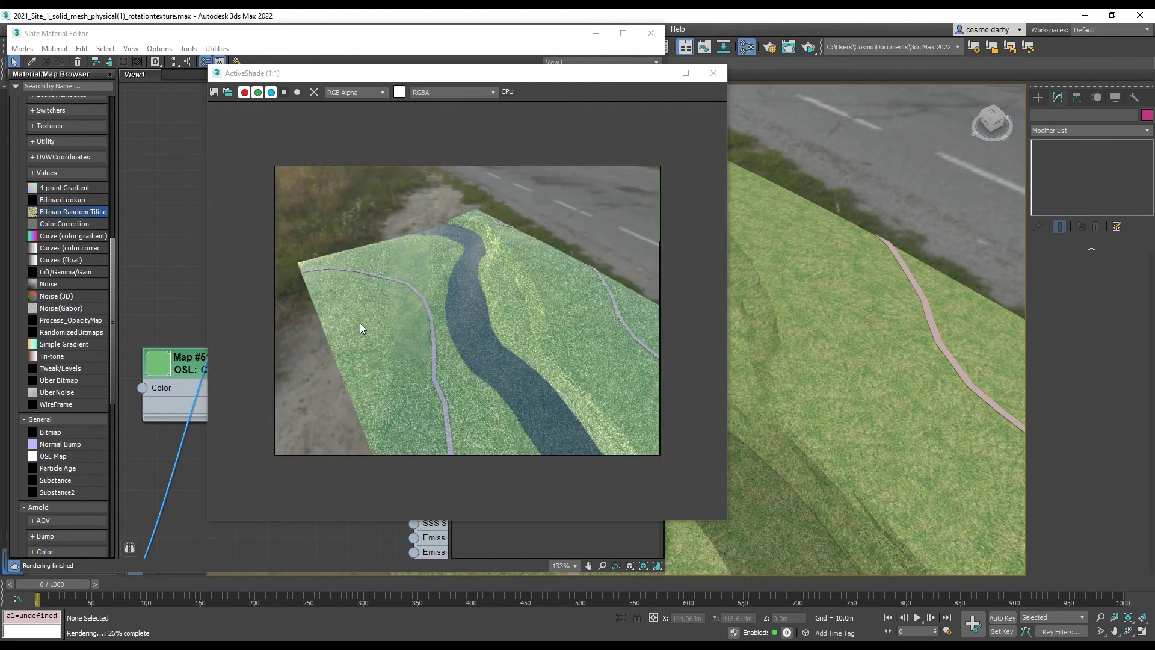
scroll(361, 322, up, 2)
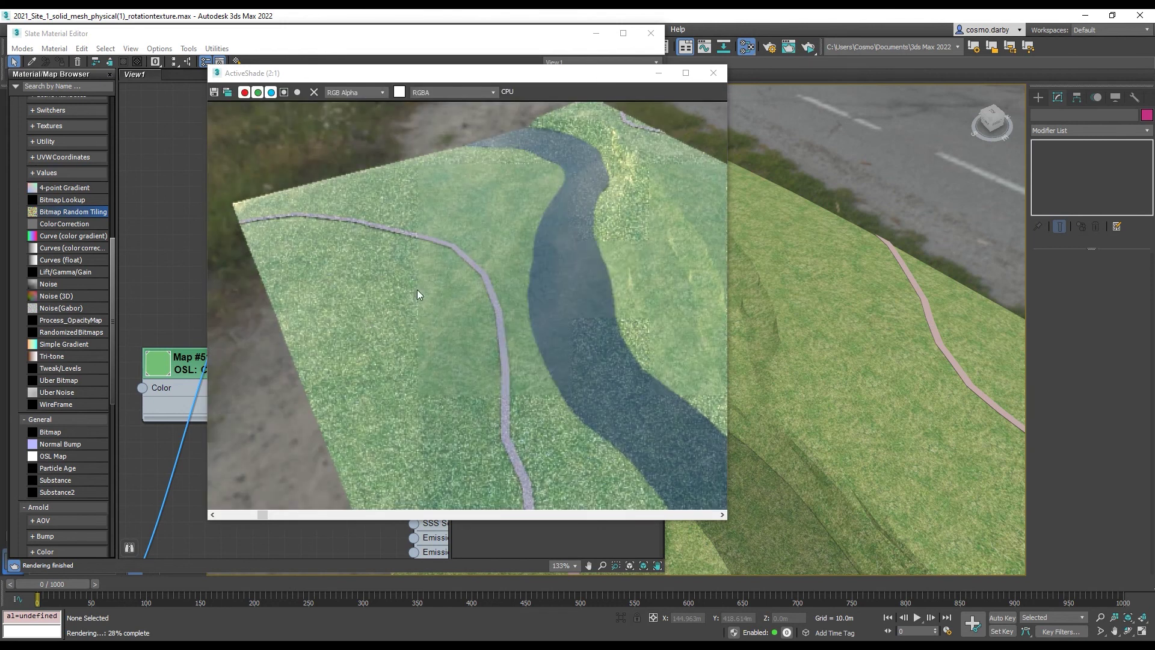
scroll(419, 294, down, 2)
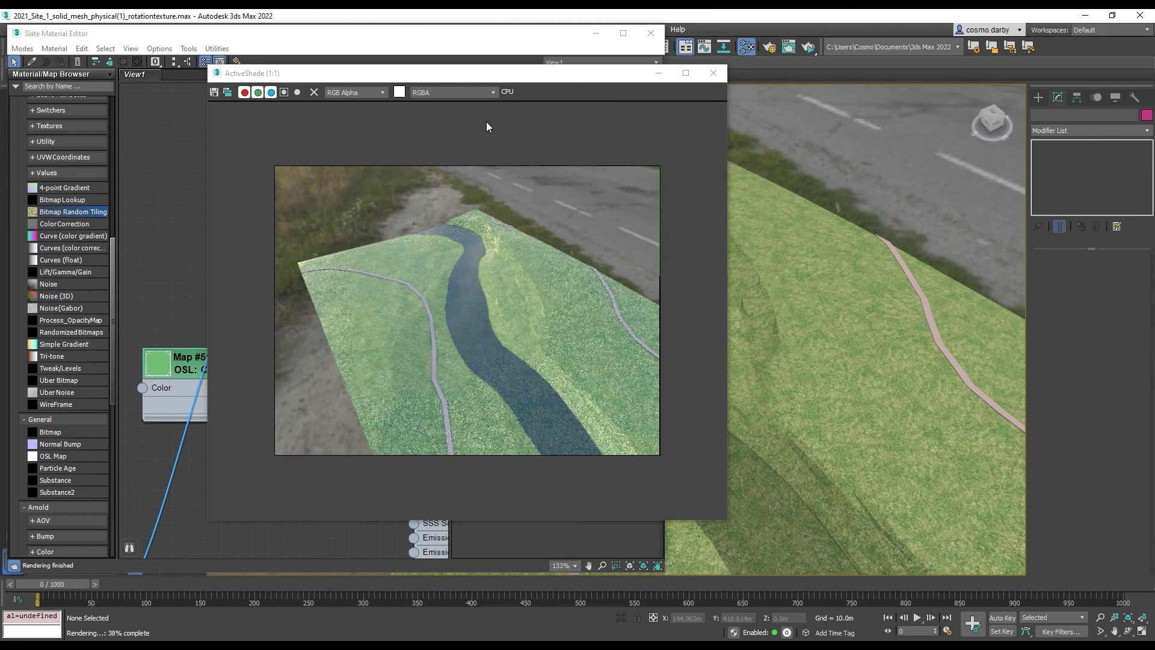